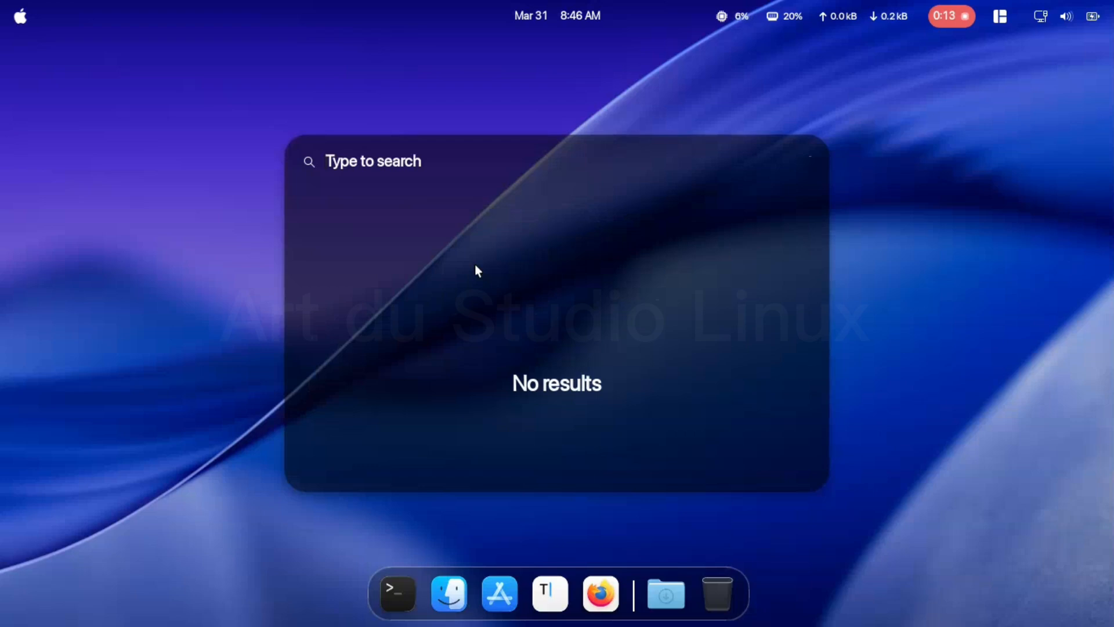
- Search the desktop for "gdm", install GDM Settings from Flathub, and minimize the software store
type("gdm")
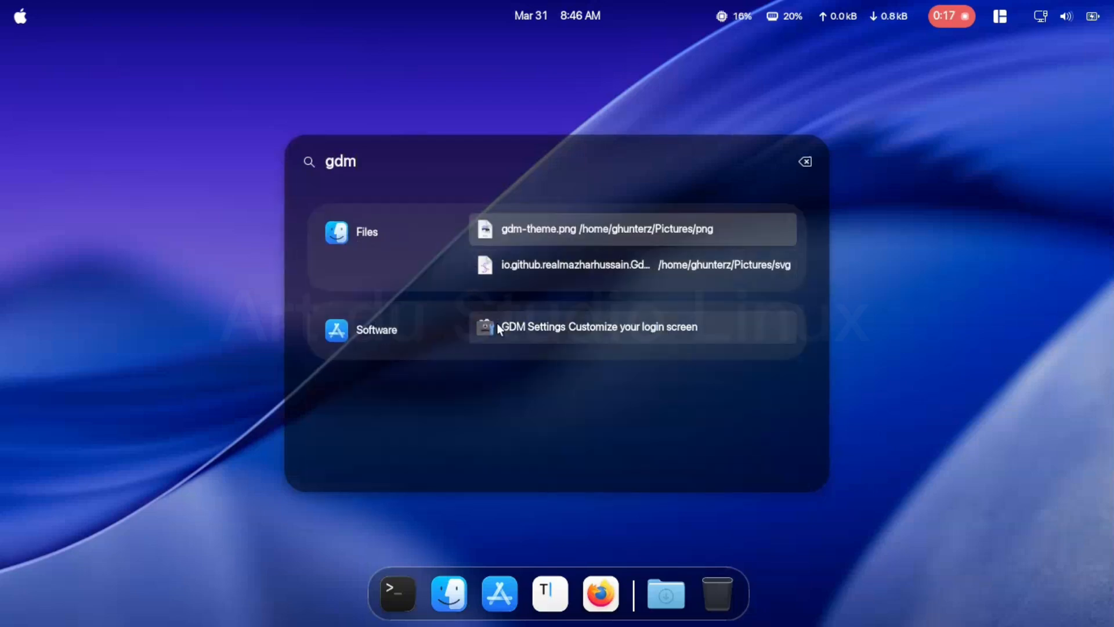
left_click(524, 336)
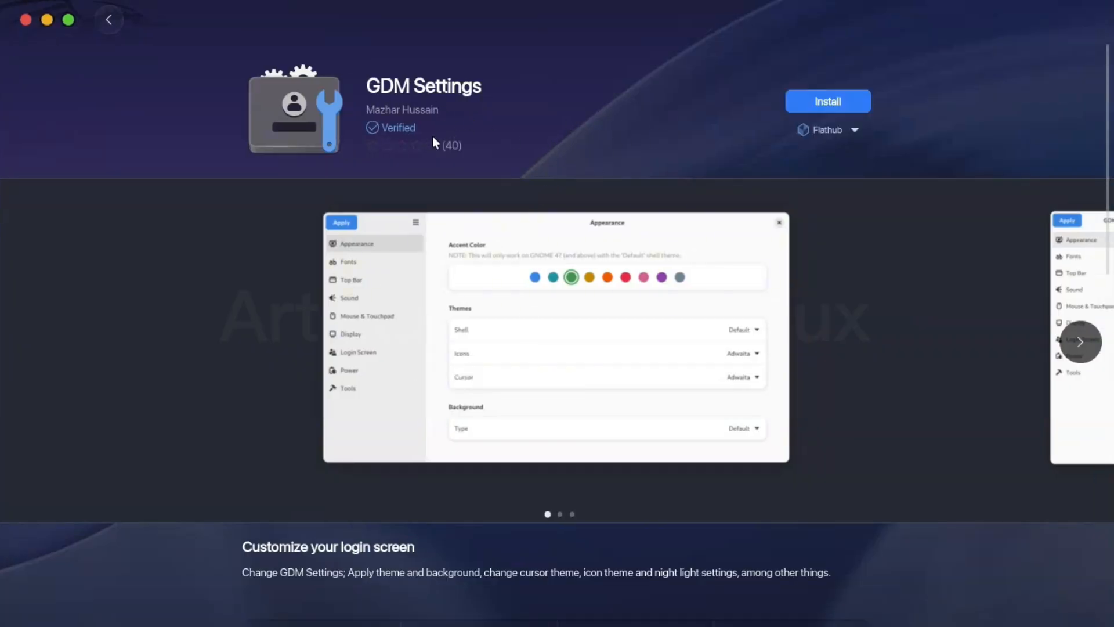
left_click(805, 103)
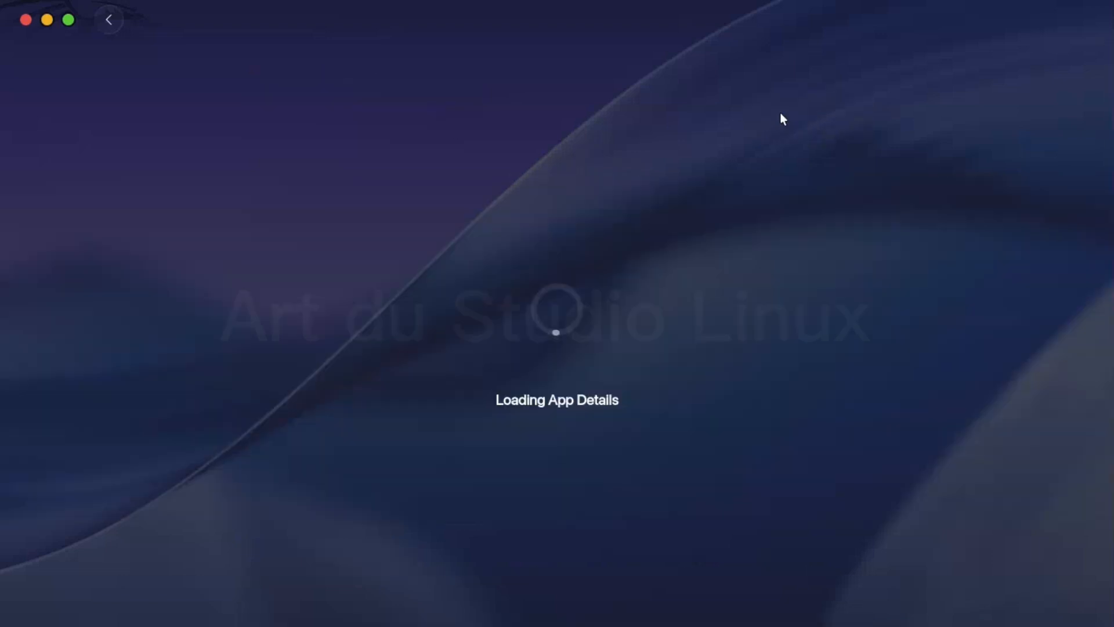
left_click(66, 21)
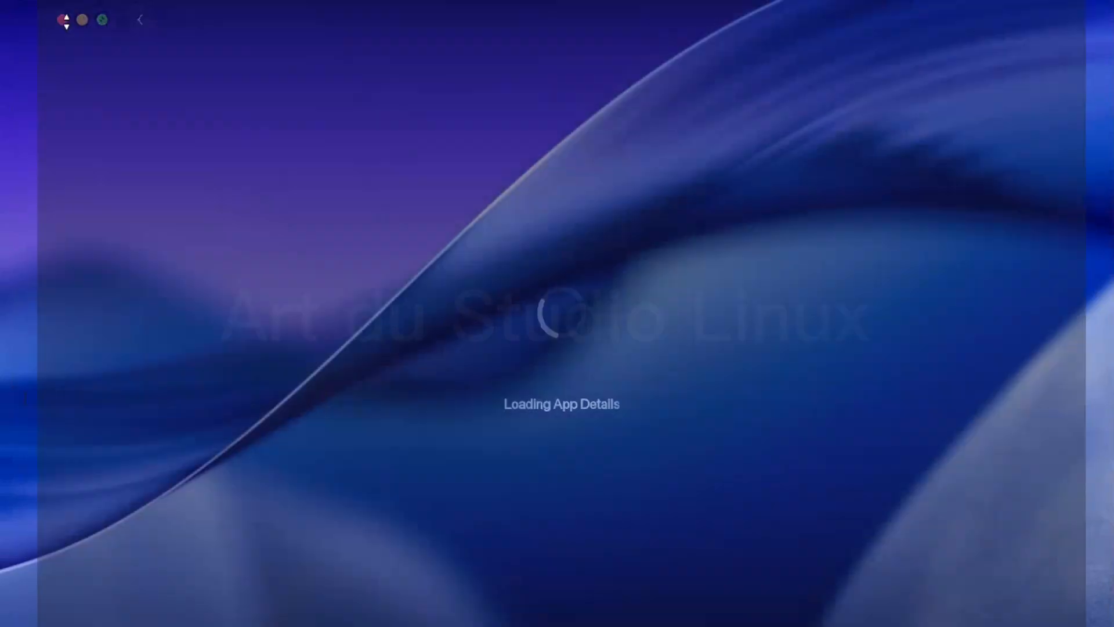
left_click(217, 145)
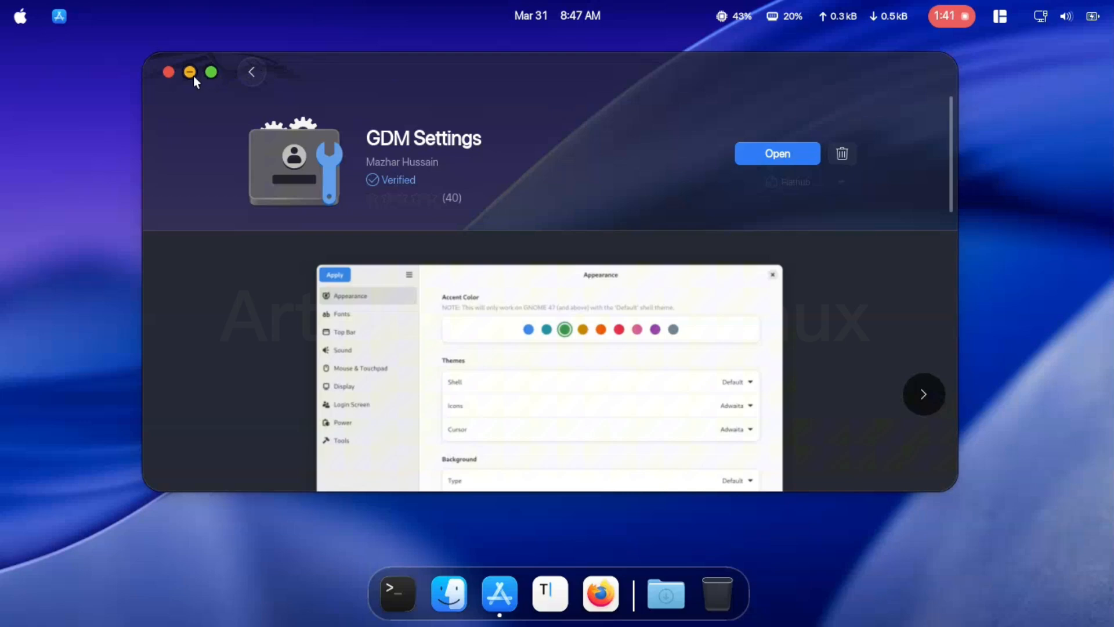
left_click(191, 73)
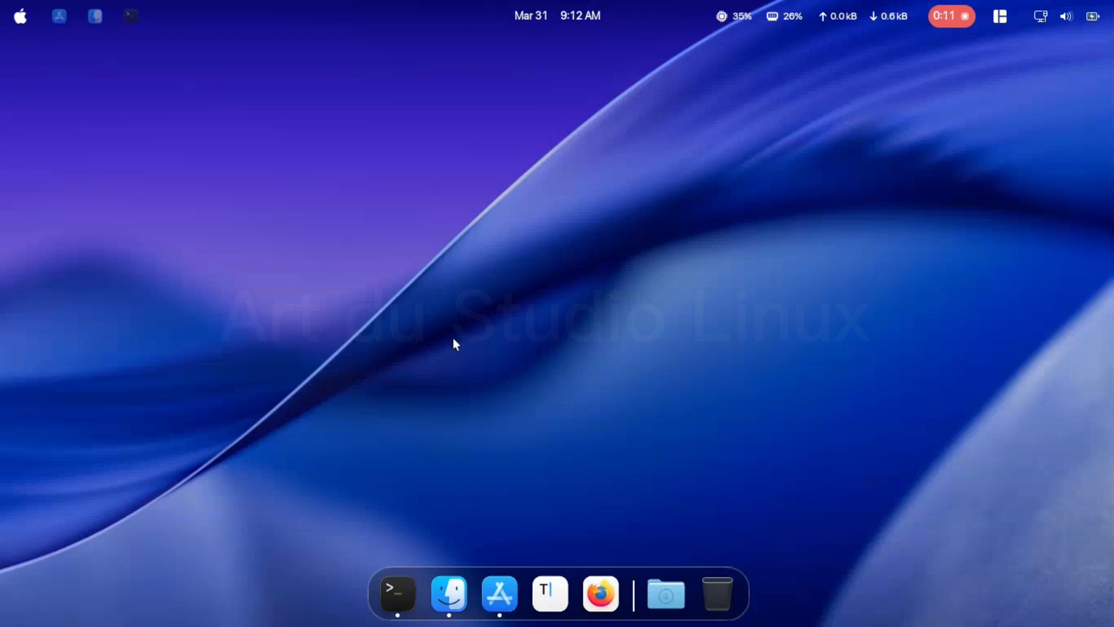
- Review the terminal commands that copy the local themes to /usr/share/themes/ and the local icons to /usr/share/icons
left_click(135, 16)
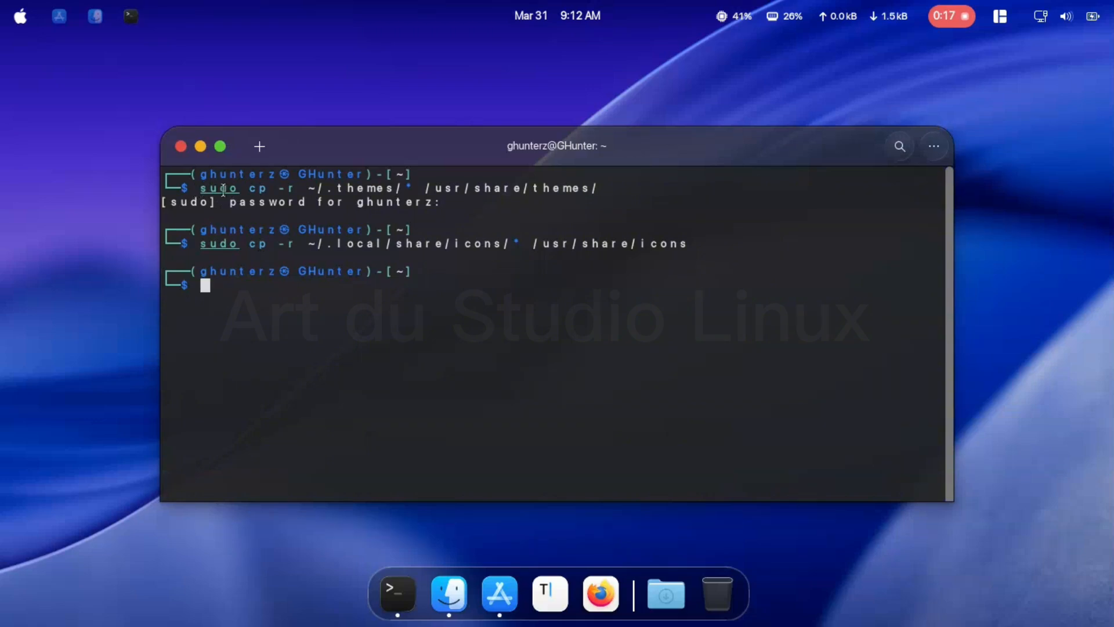
left_click_drag(201, 188, 600, 191)
left_click_drag(200, 244, 686, 241)
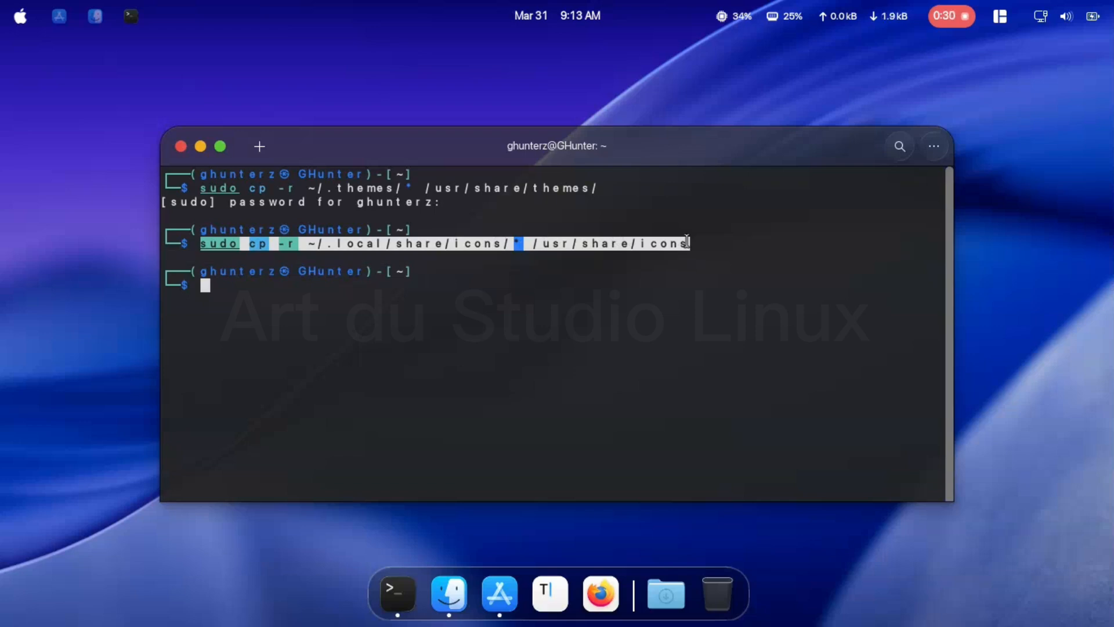
left_click(201, 146)
left_click(96, 16)
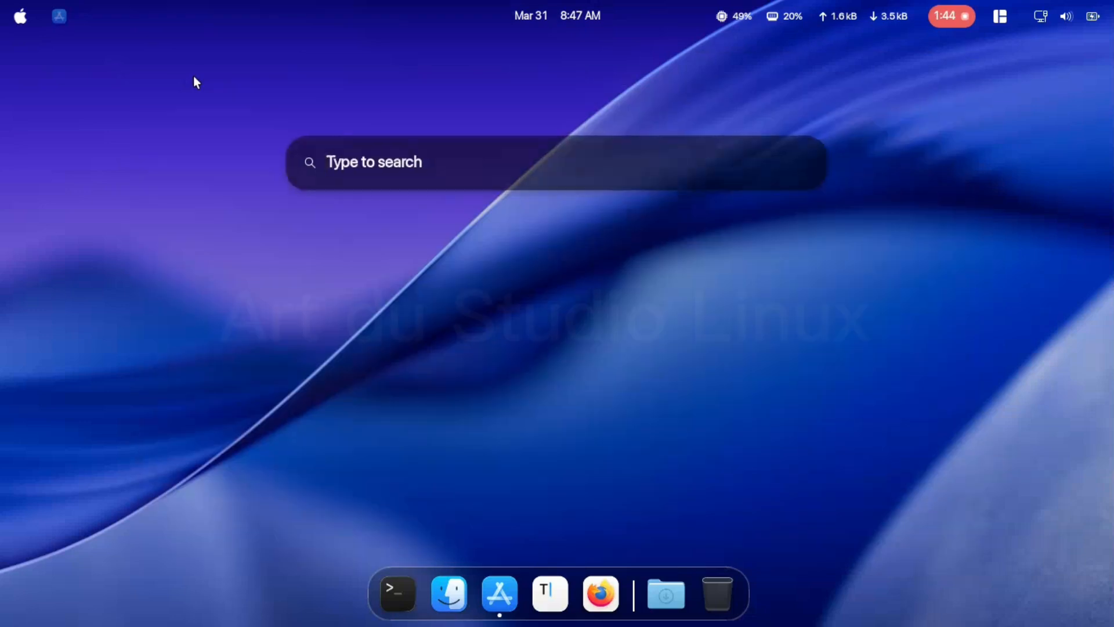
- Launch GDM Settings from the desktop search and acknowledge its caution notice
type("g")
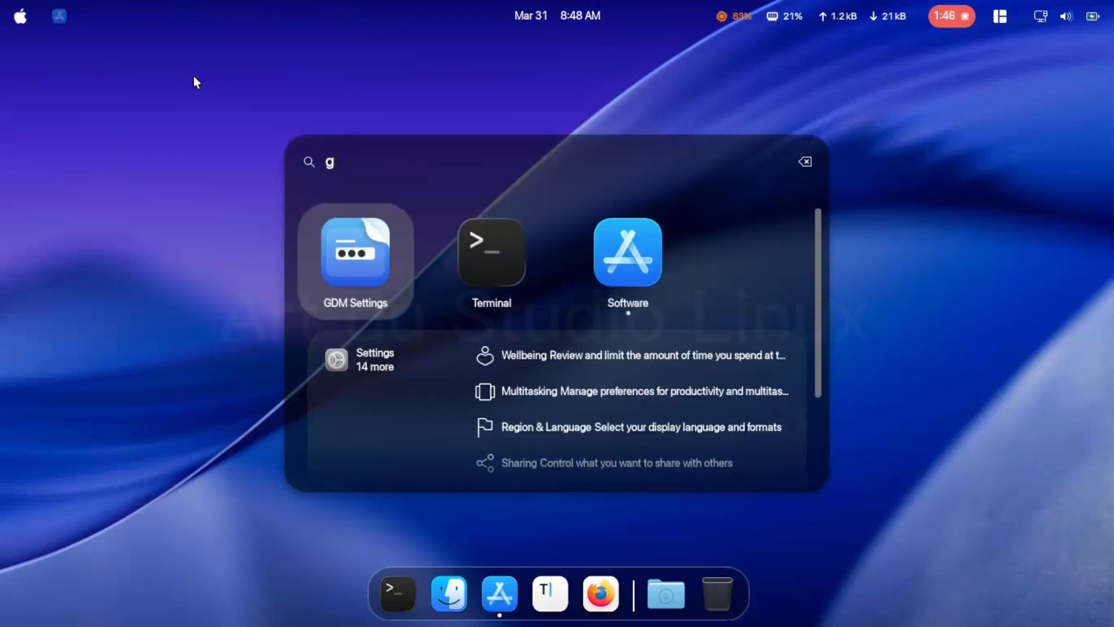
left_click(336, 239)
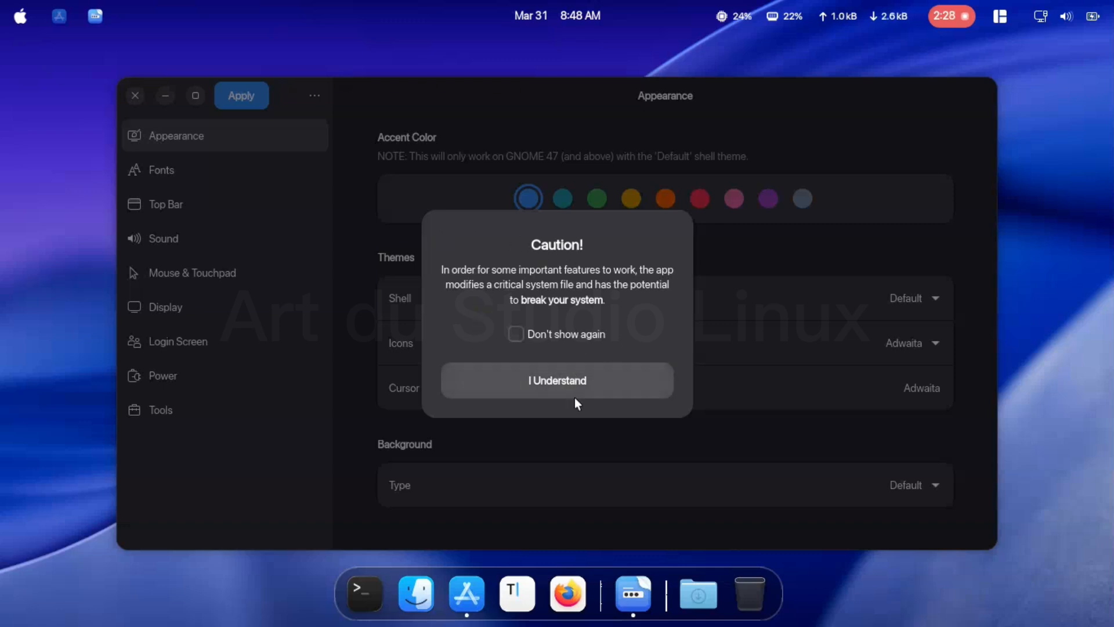
left_click(548, 380)
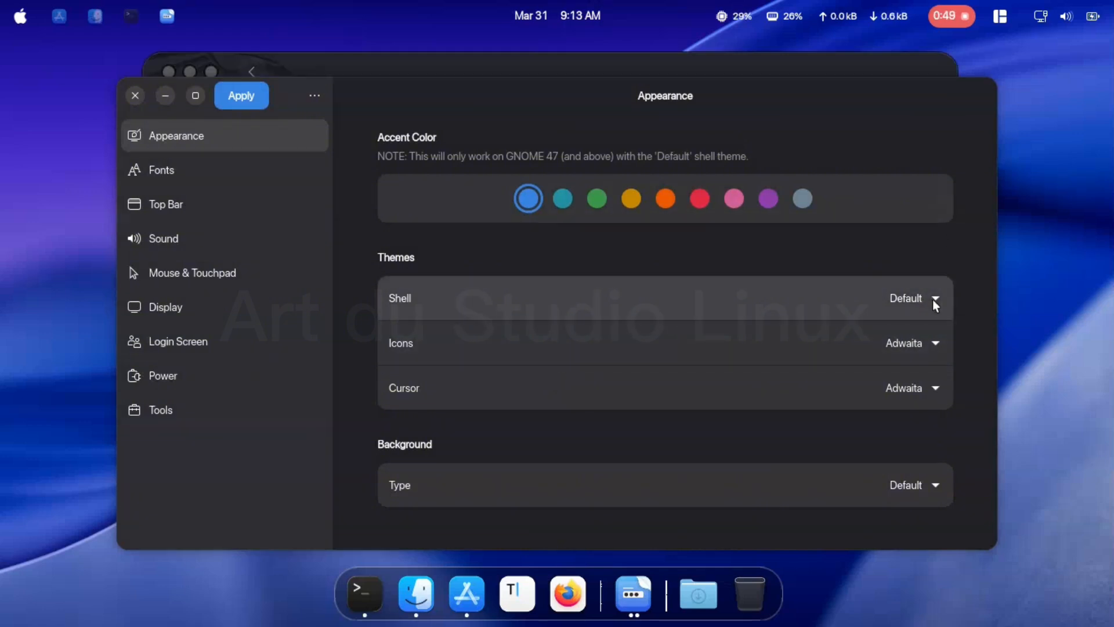
- Set the login screen's shell theme to MacTahoe-Dark-solid-blue
left_click(922, 298)
scroll(915, 441, "down", 3)
scroll(915, 440, "down", 3)
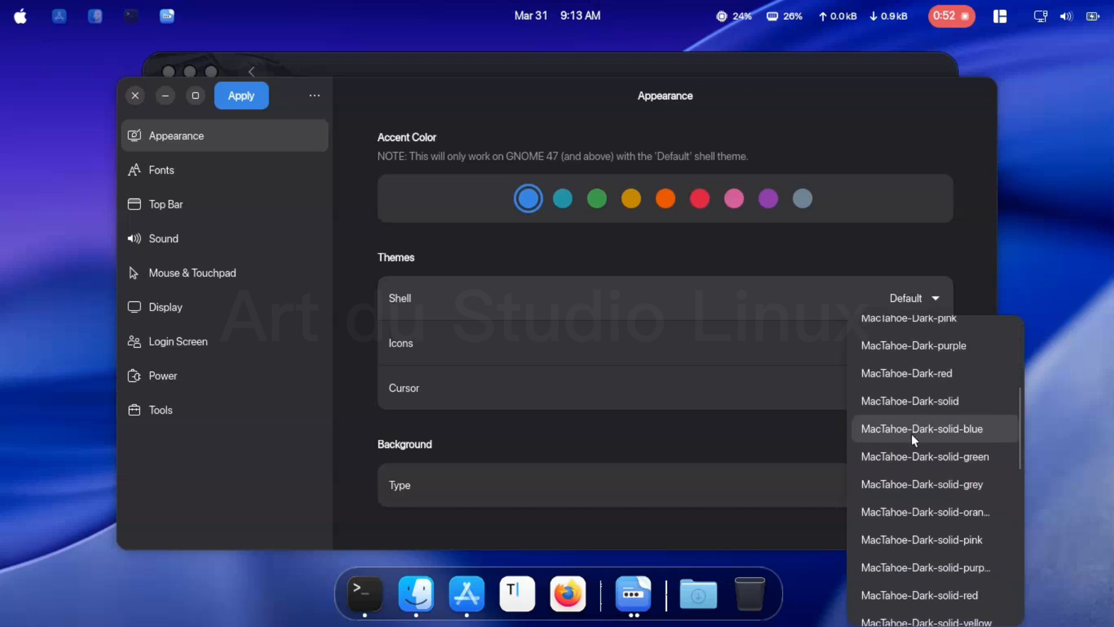
left_click(952, 434)
- Set both the icon theme and the cursor theme to MacTahoe-light
left_click(935, 348)
scroll(934, 296, "down", 10)
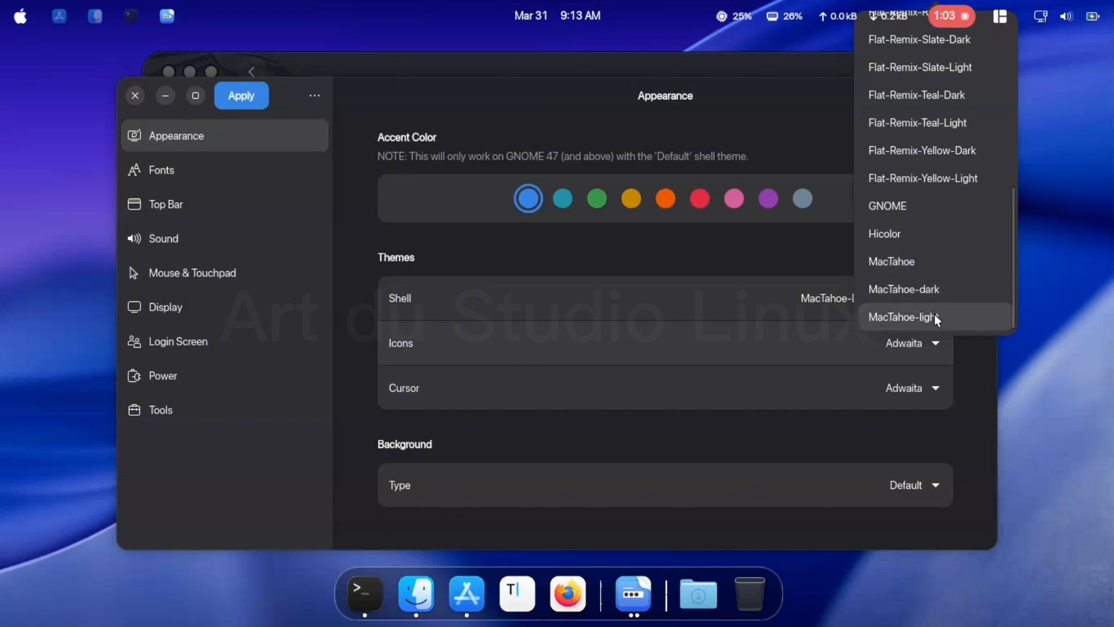
left_click(935, 315)
left_click(936, 390)
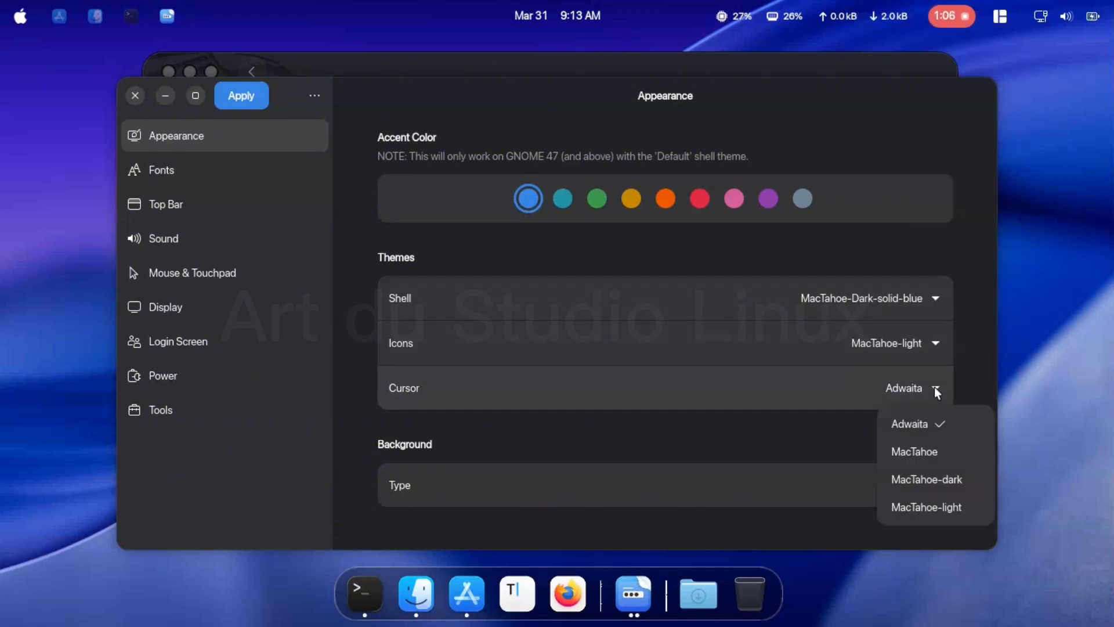
left_click(952, 506)
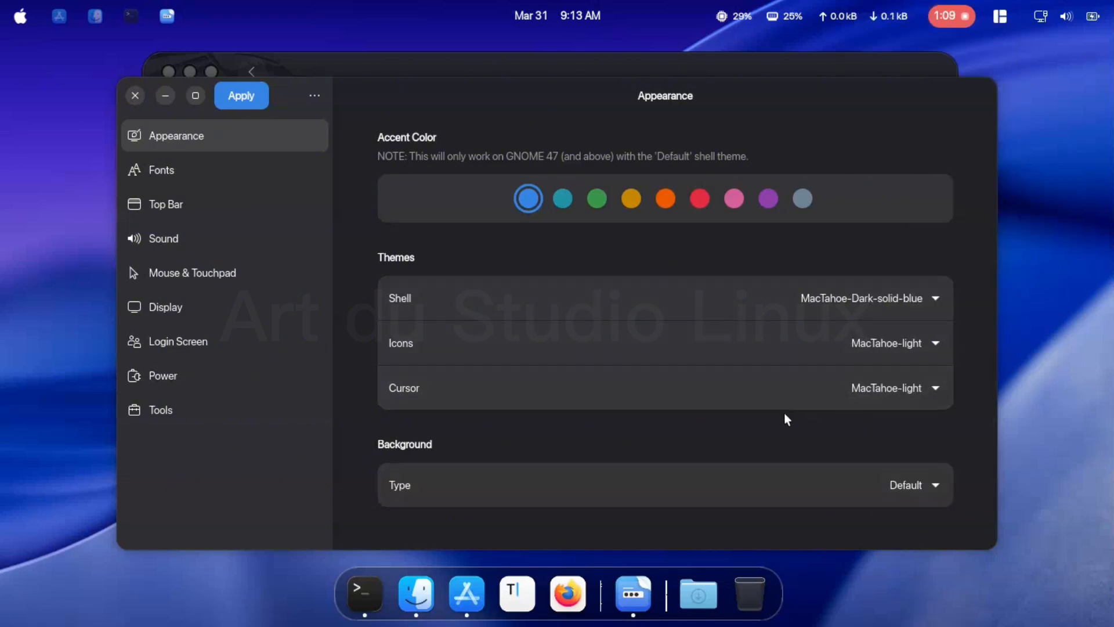
- Set the background type to Image and use jonatan-pie-3I3RwQdHRHg-unsplash.jpg from the Pictures/jpg folder
left_click(937, 483)
left_click(912, 545)
scroll(891, 492, "down", 2)
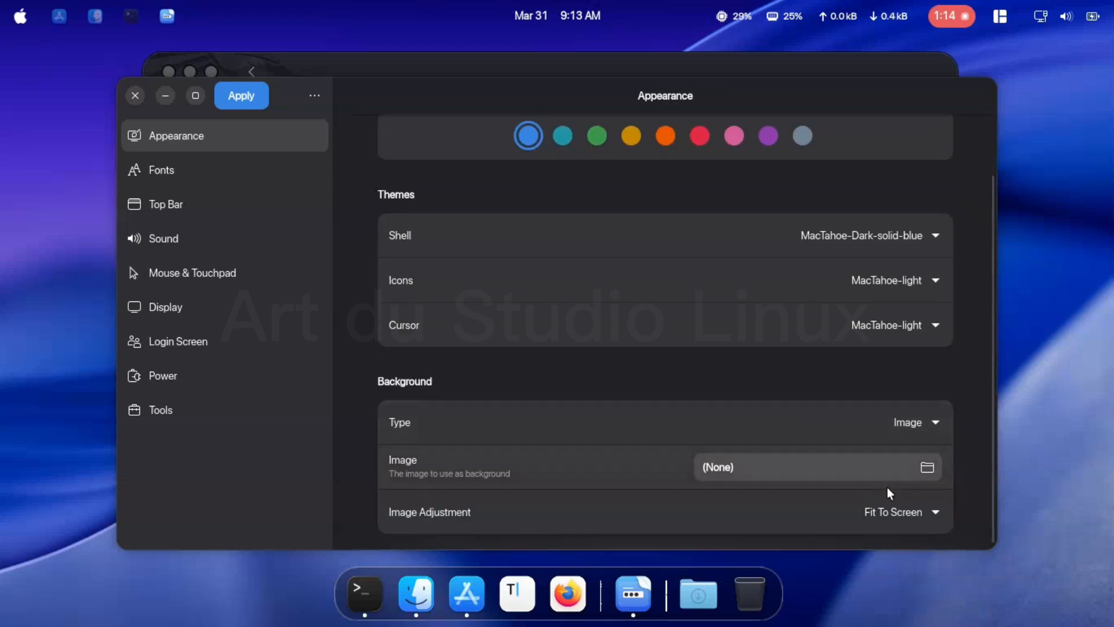
left_click(889, 470)
left_click(428, 195)
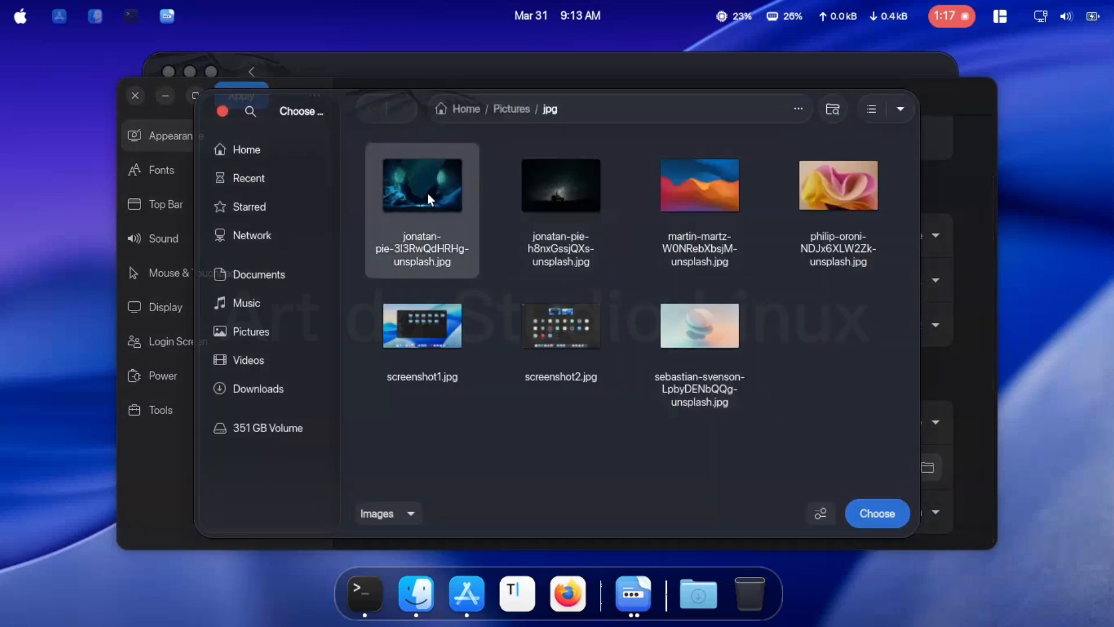
left_click(879, 514)
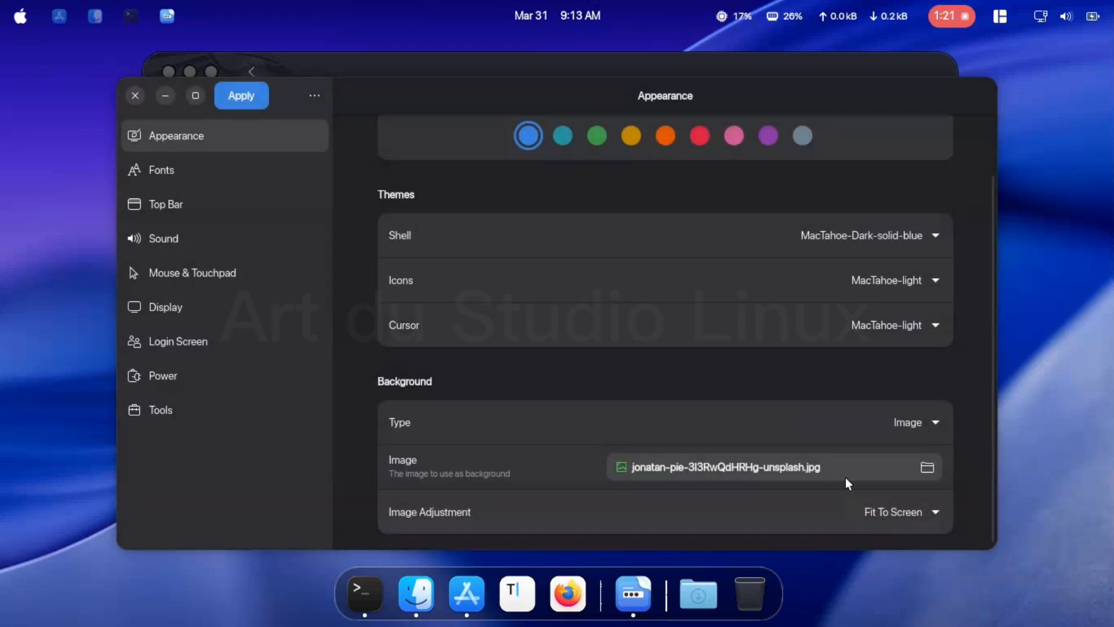
- Set the login screen font to SF Pro Display Bold
left_click(279, 169)
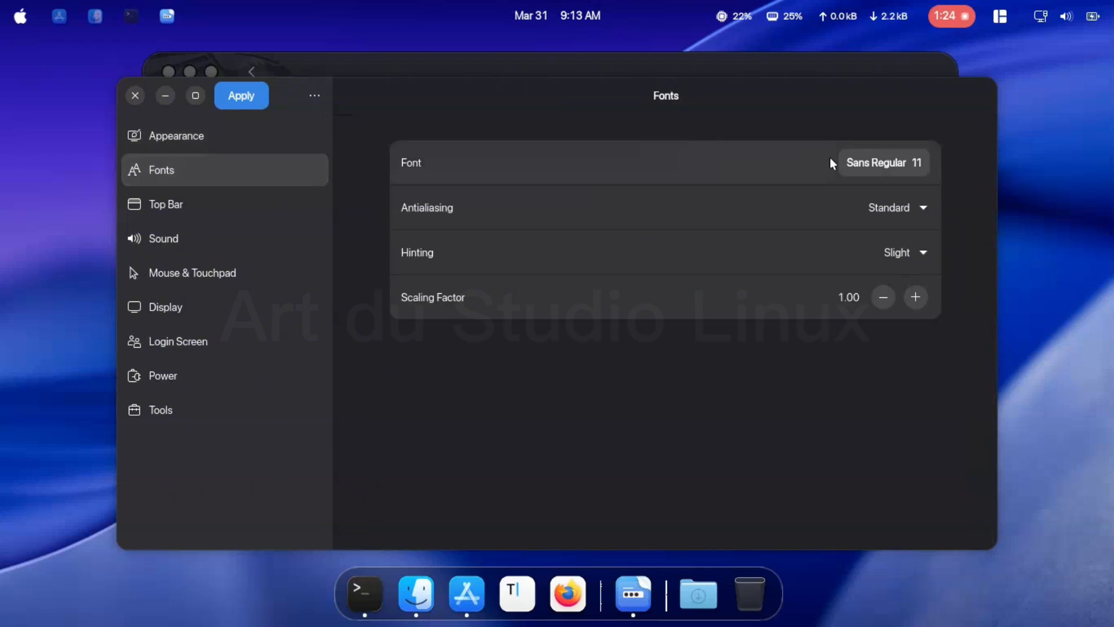
left_click(918, 166)
type("sf")
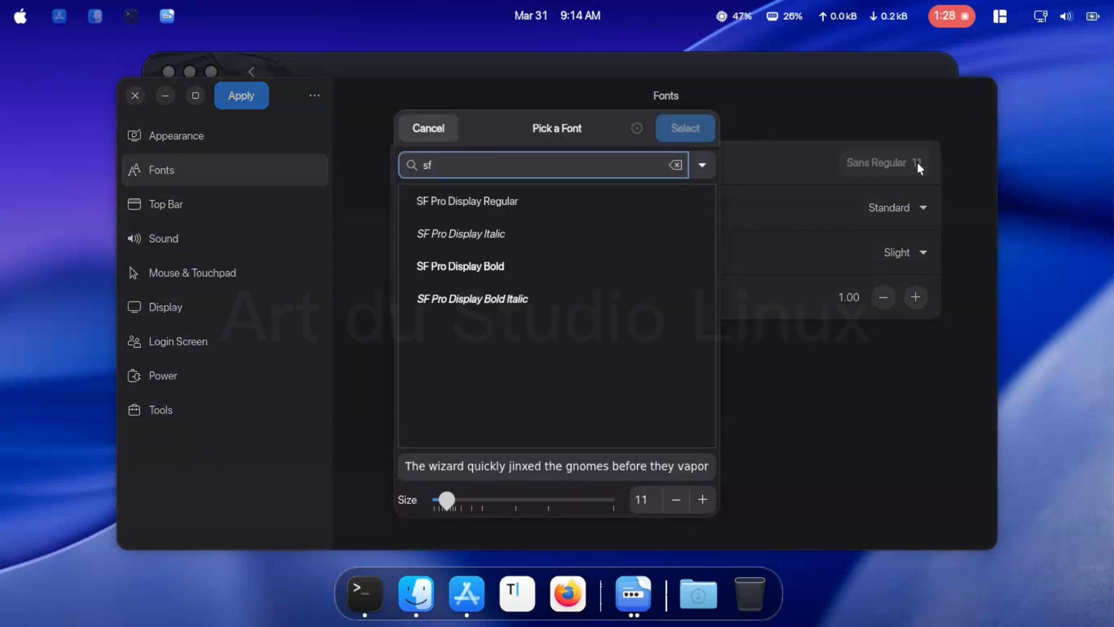
left_click(593, 264)
left_click(685, 127)
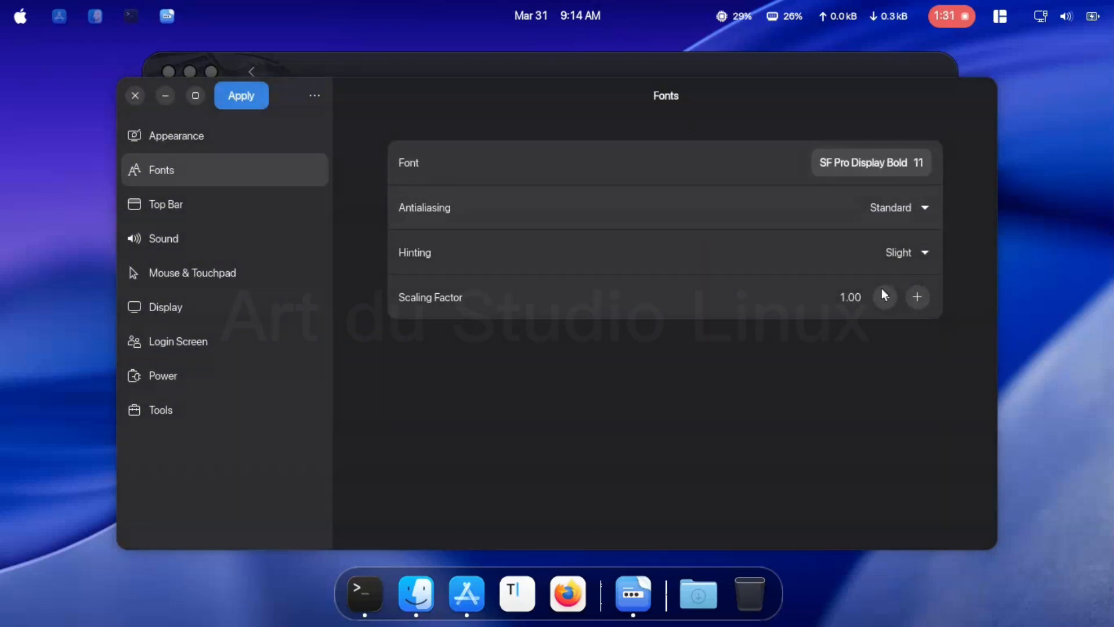
- Set the font scaling factor to 0.95
left_click(855, 292)
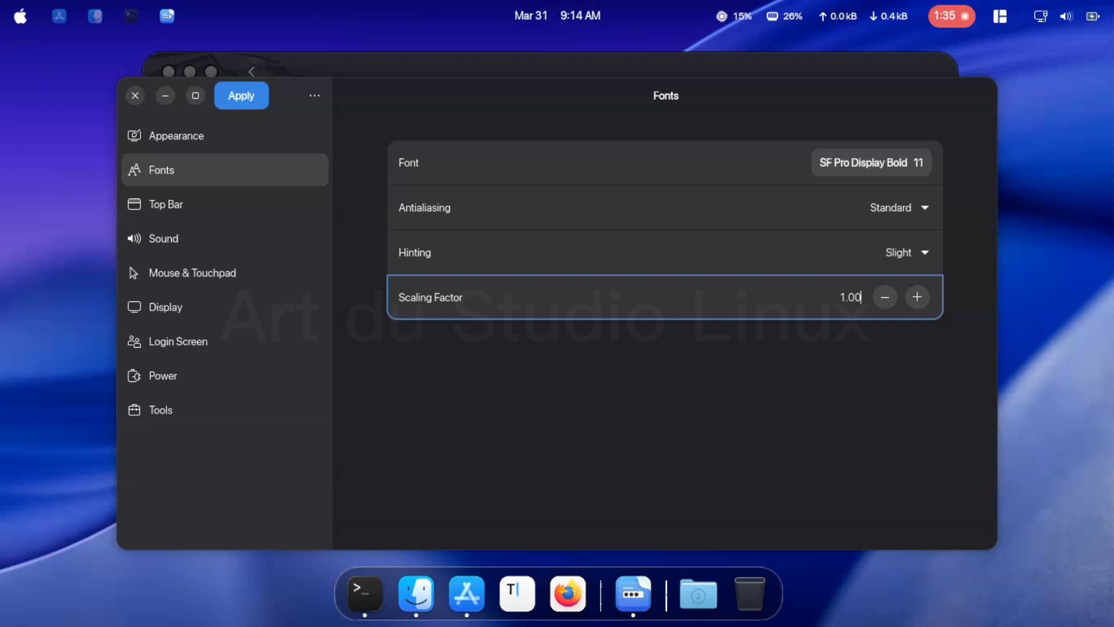
key("BackSpace")
key("BackSpace")
key("BackSpace")
key("BackSpace")
type("0.95")
- Review the Top Bar options for background color, tweaks, accessibility, clock and power
left_click(278, 204)
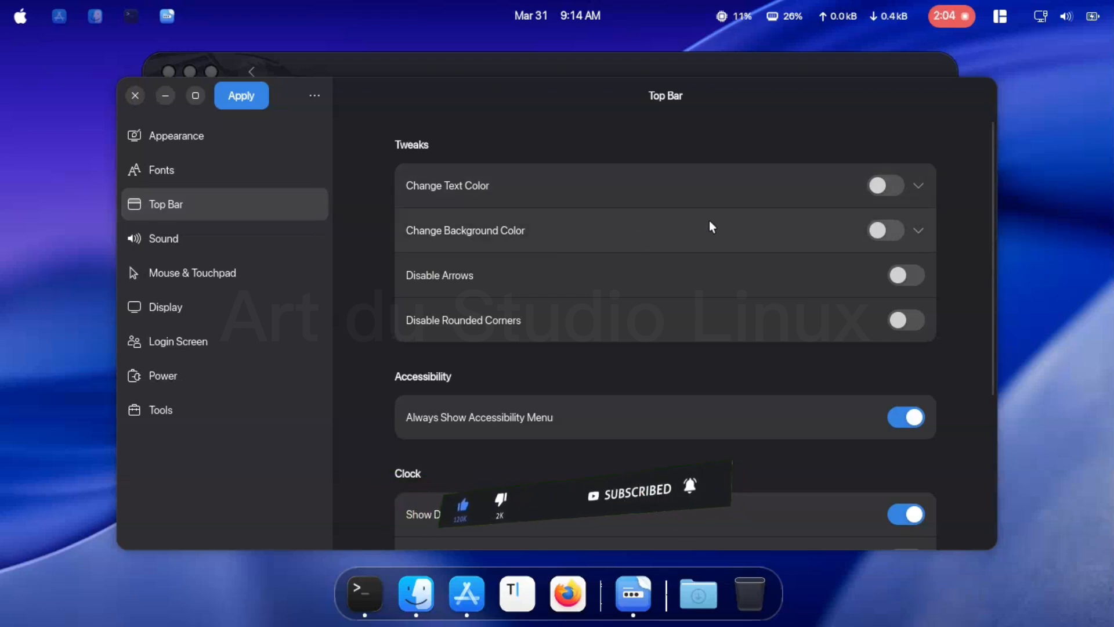
left_click(916, 229)
left_click(915, 228)
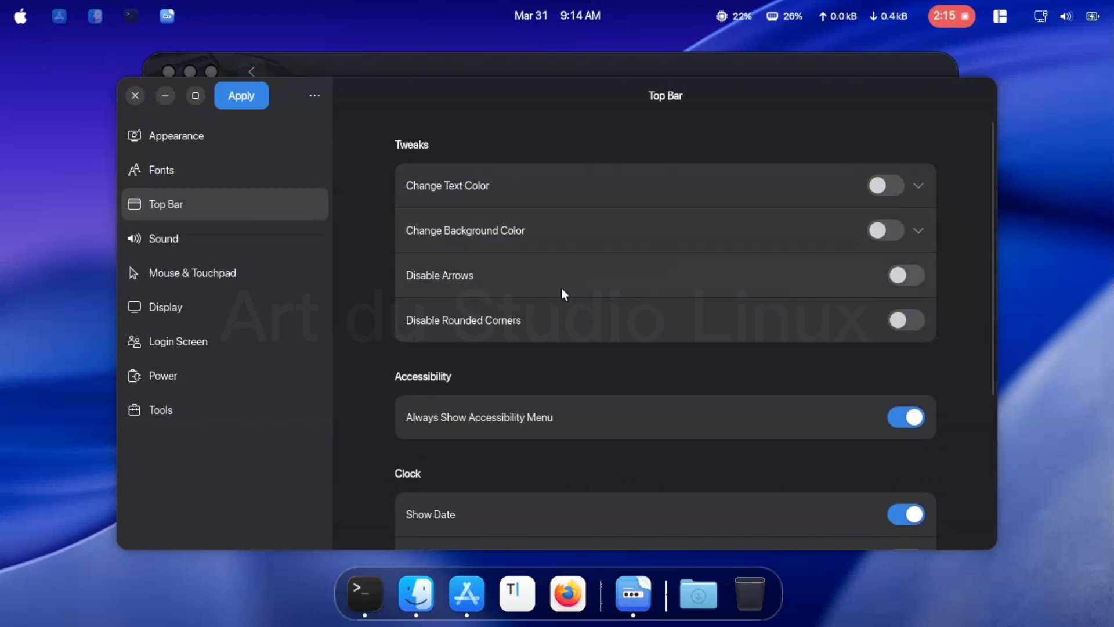
scroll(665, 330, "down", 3)
scroll(664, 336, "up", 2)
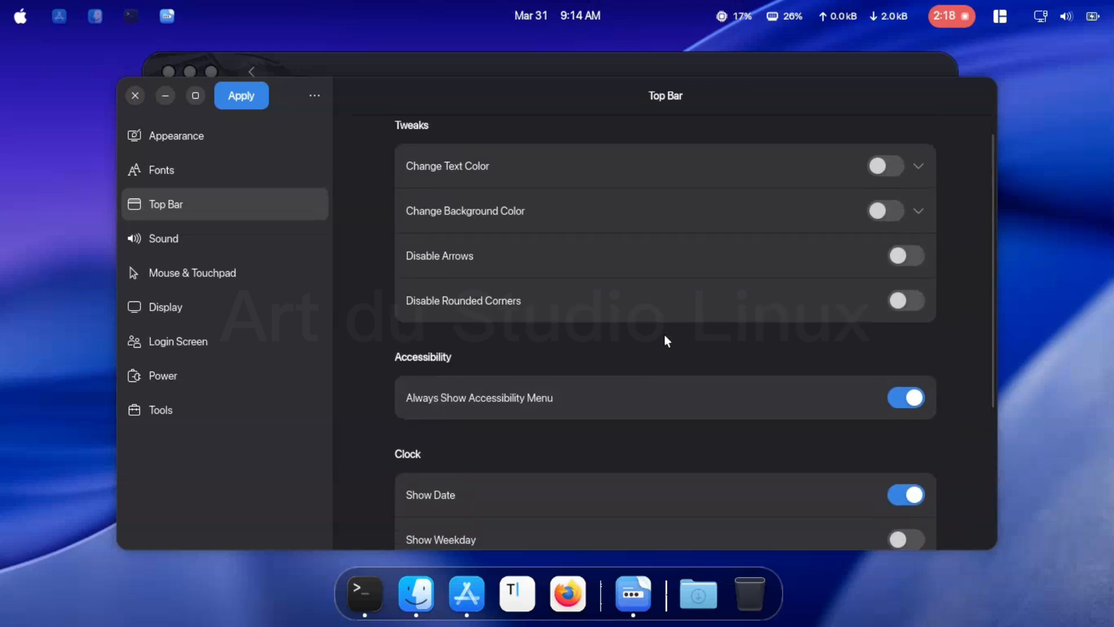
scroll(661, 347, "down", 5)
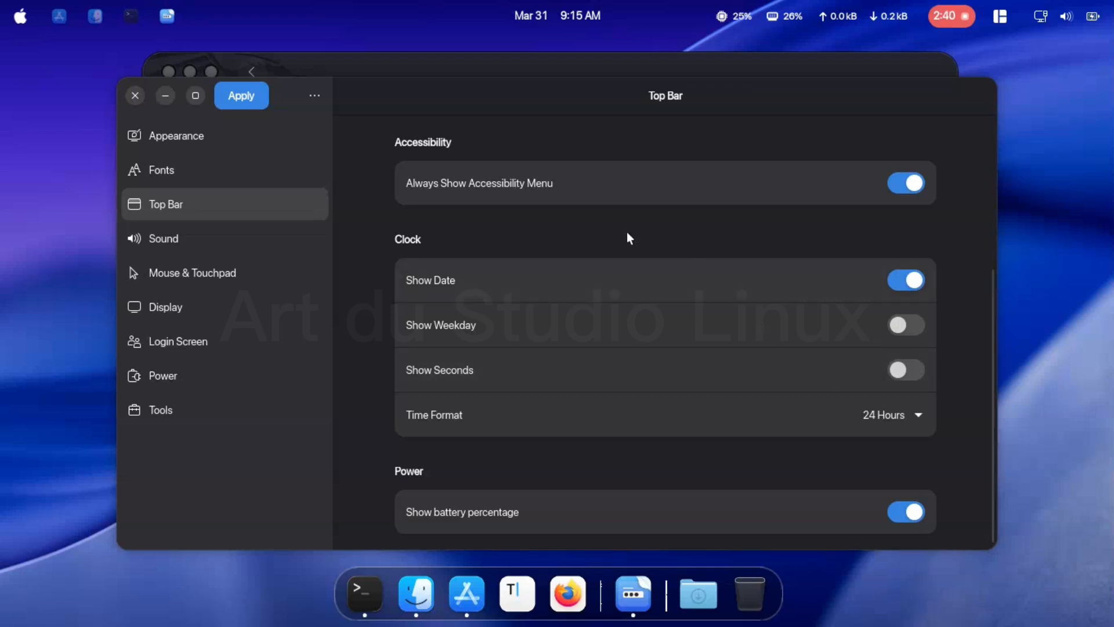
- Enable Input Feedback Sounds in the login screen's sound settings
left_click(255, 244)
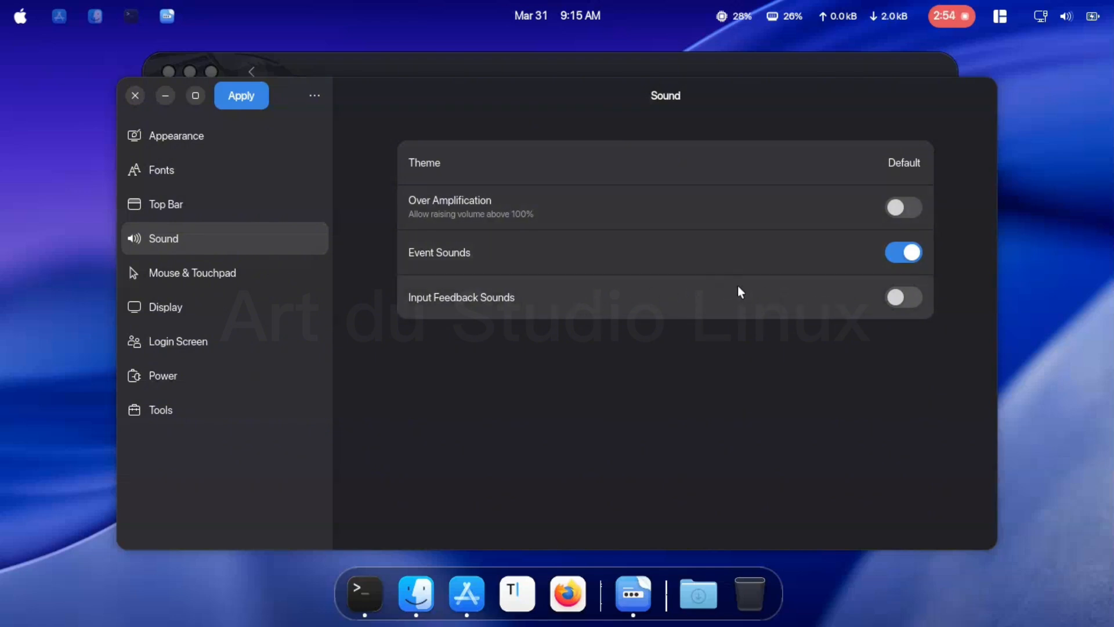
left_click(899, 296)
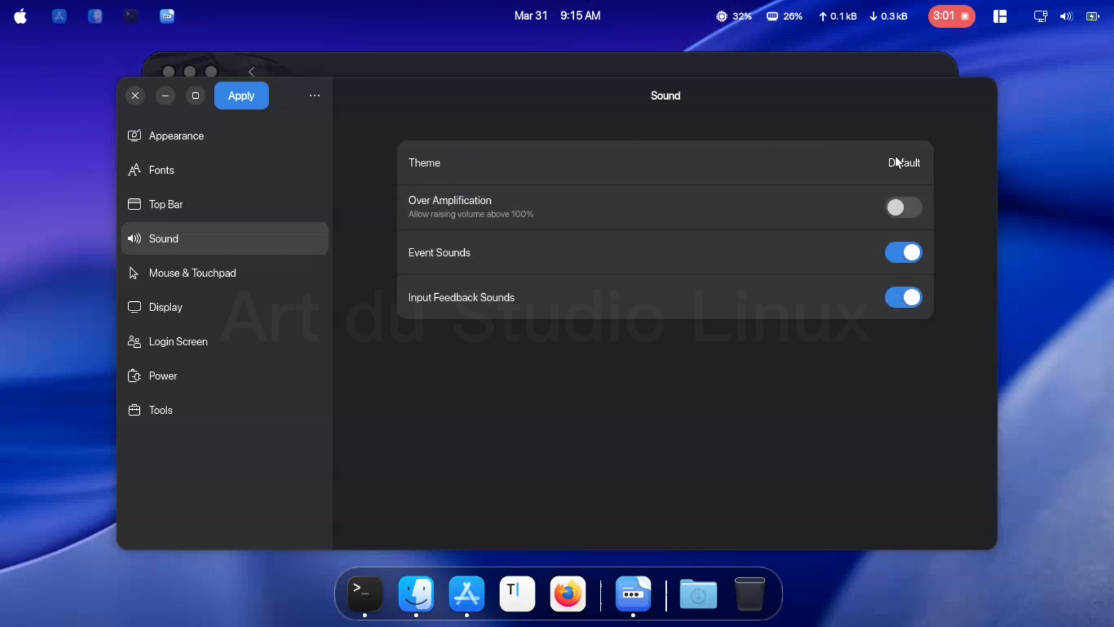
- Review the Mouse & Touchpad options and the Display settings, including Night Light
left_click(224, 271)
scroll(524, 226, "down", 4)
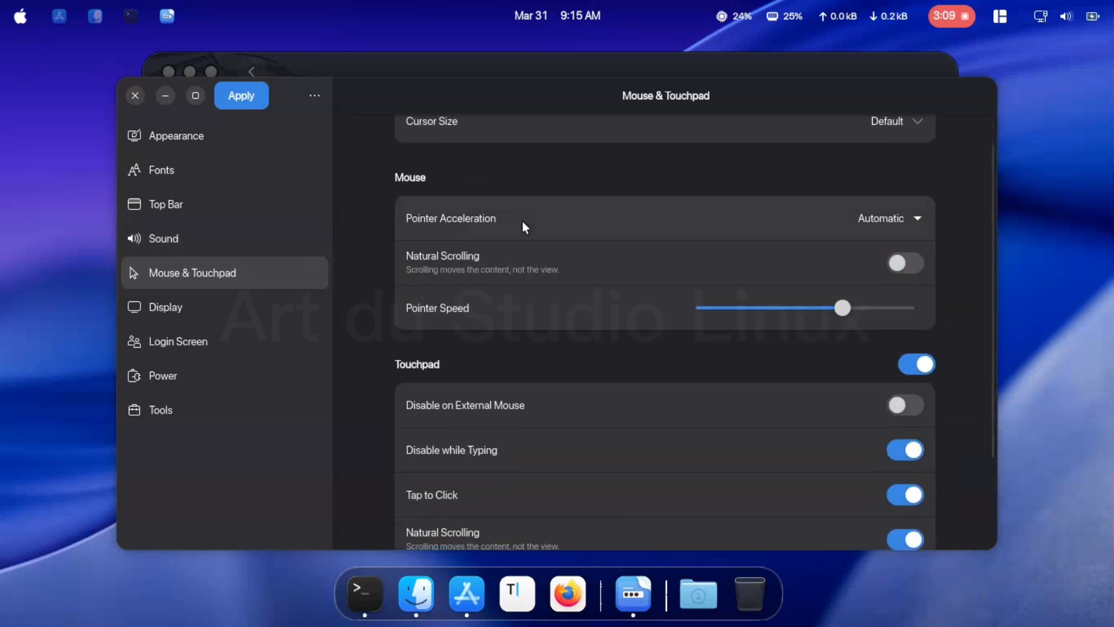
scroll(523, 227, "down", 1)
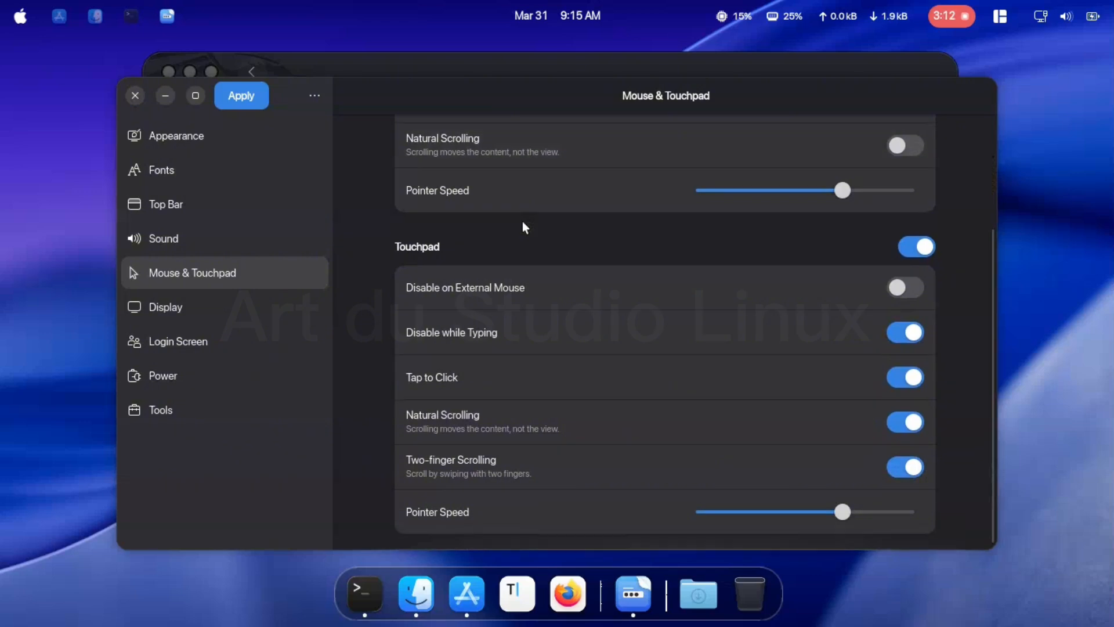
scroll(635, 465, "up", 3)
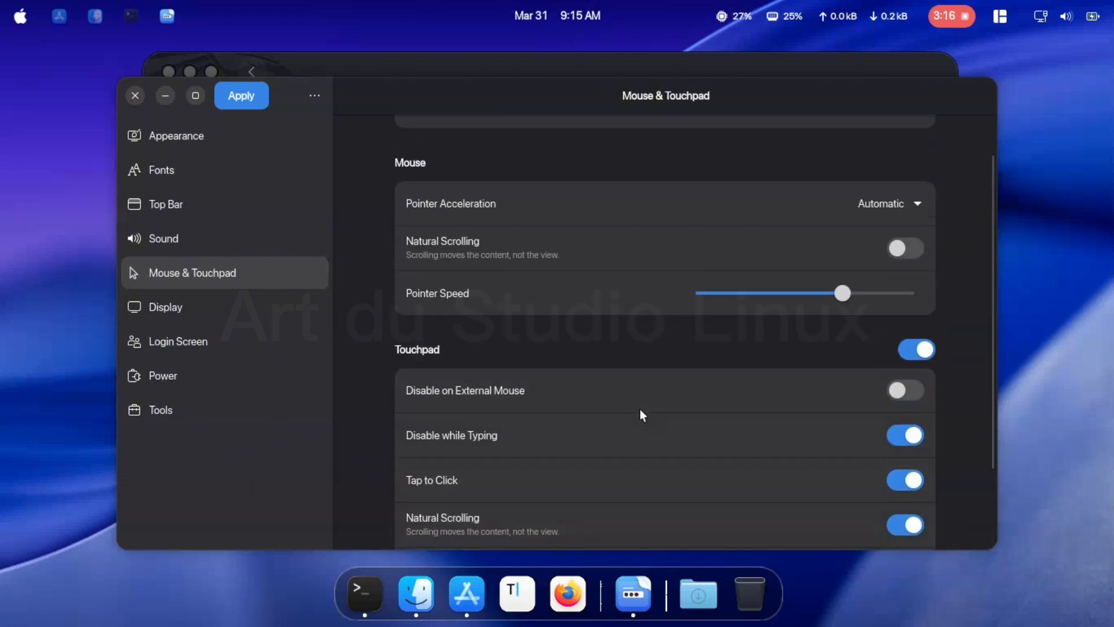
left_click(267, 316)
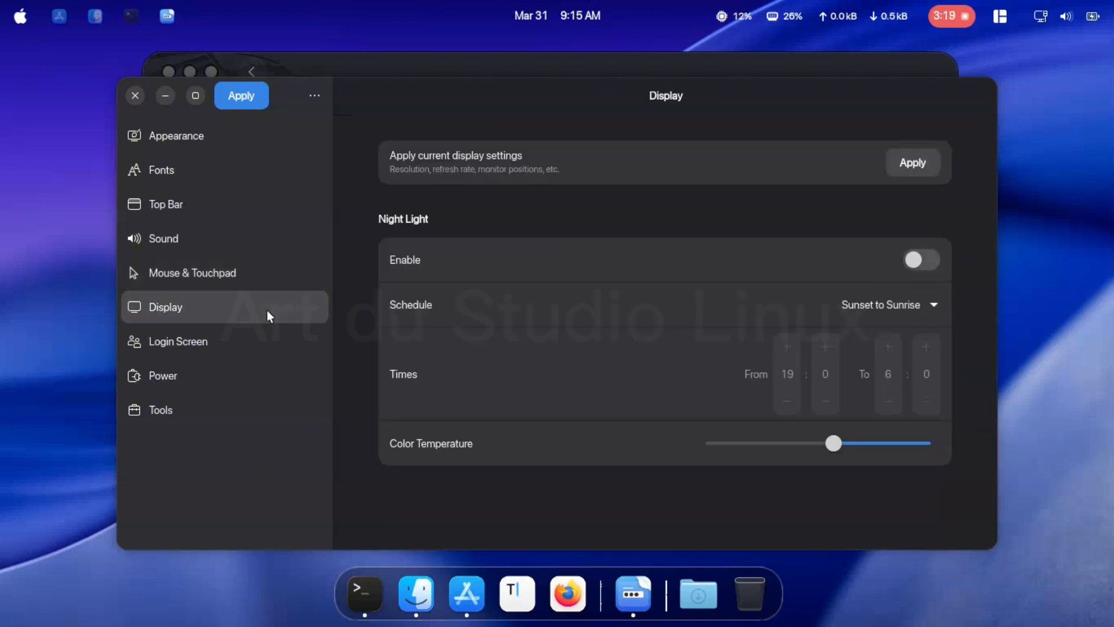
- Turn on Disable User List in the Login Screen settings
left_click(265, 341)
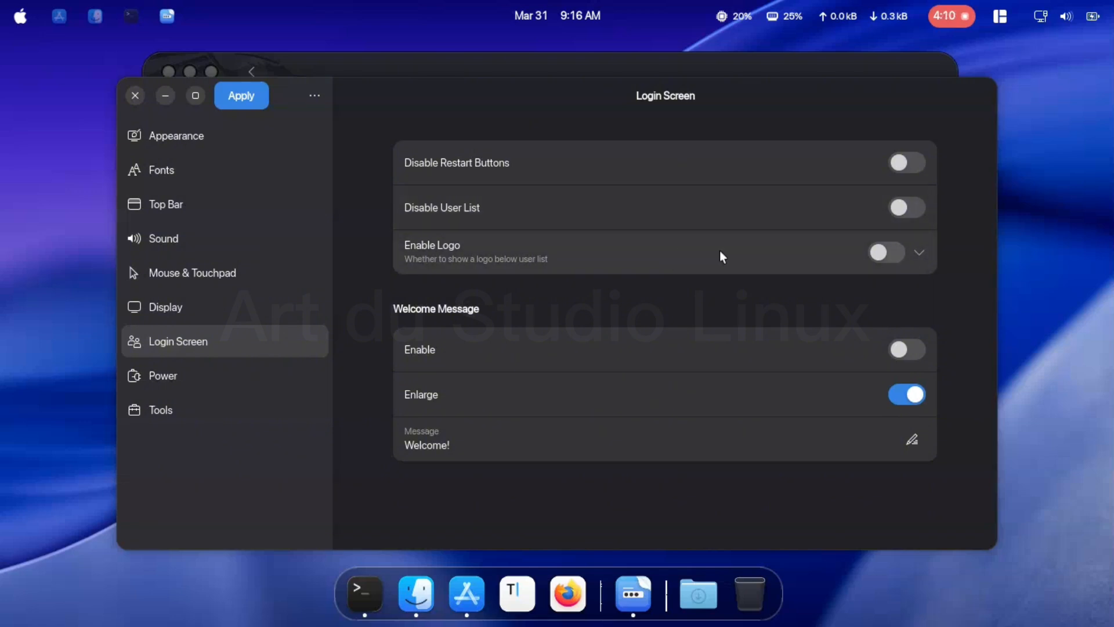
left_click(902, 209)
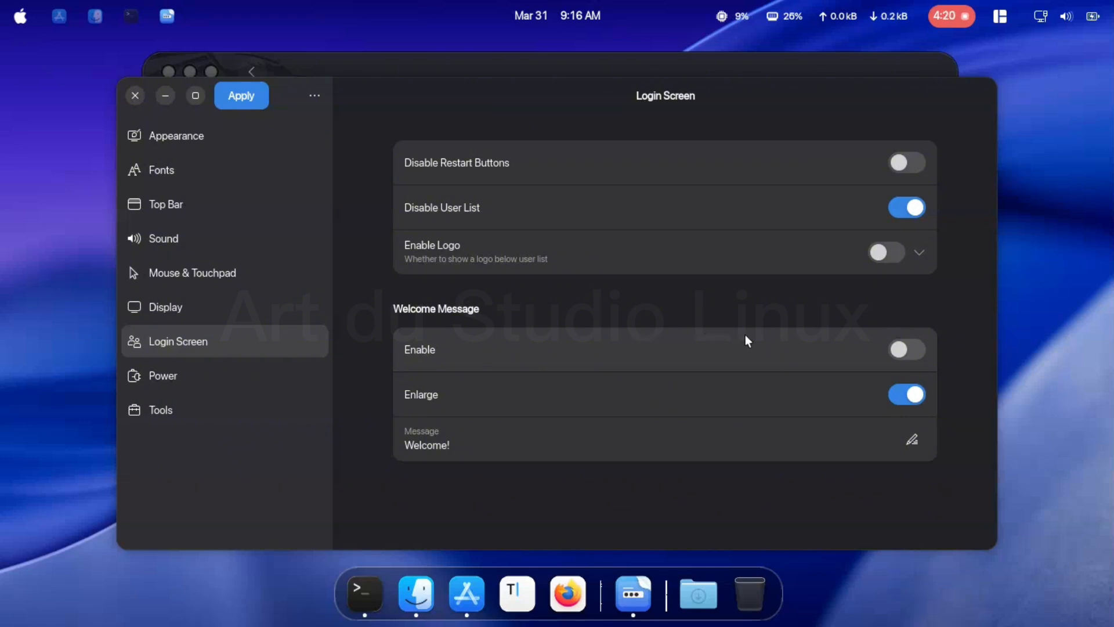
- Enable the welcome message on the login screen and turn off the battery percentage in the Top Bar settings
left_click(899, 349)
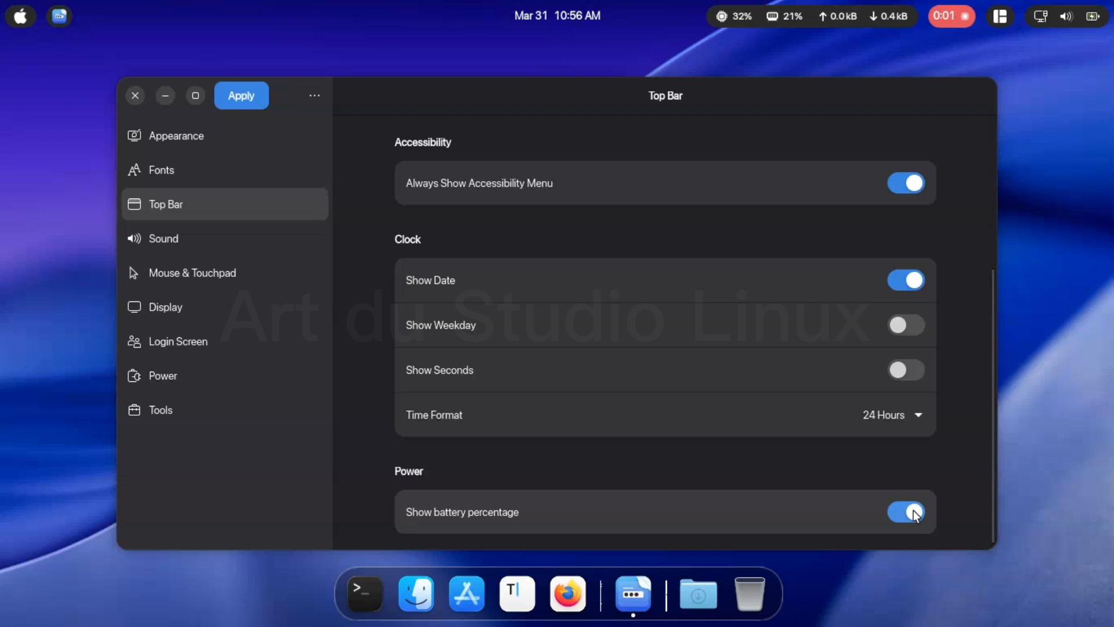
left_click(913, 512)
- Review the Tools, Power, Login Screen, Display and Mouse & Touchpad settings before applying them
left_click(204, 412)
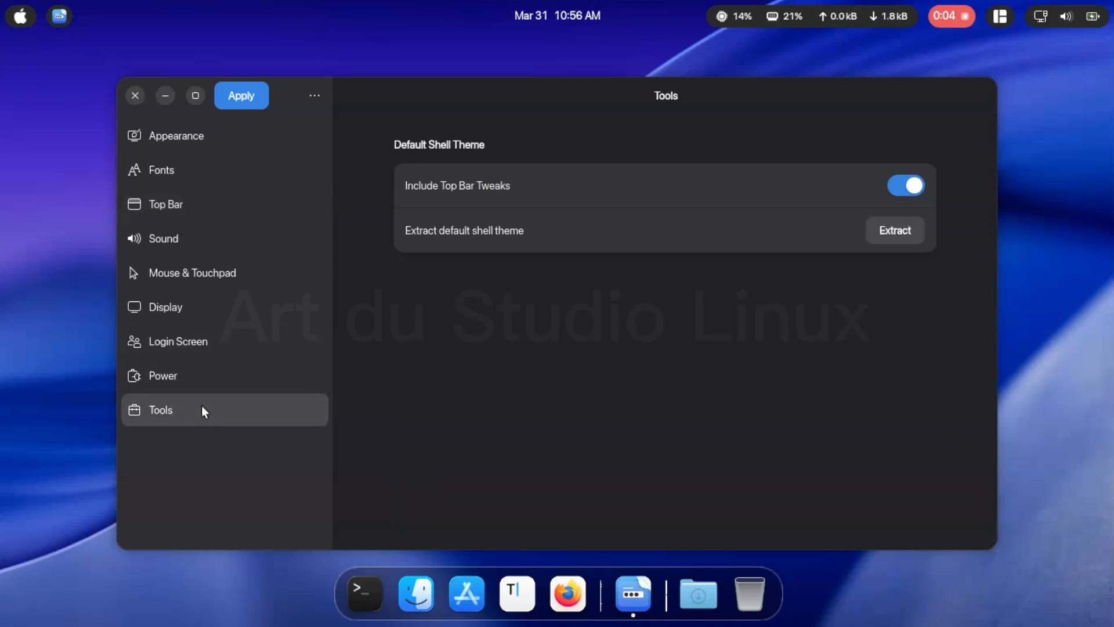
left_click(228, 361)
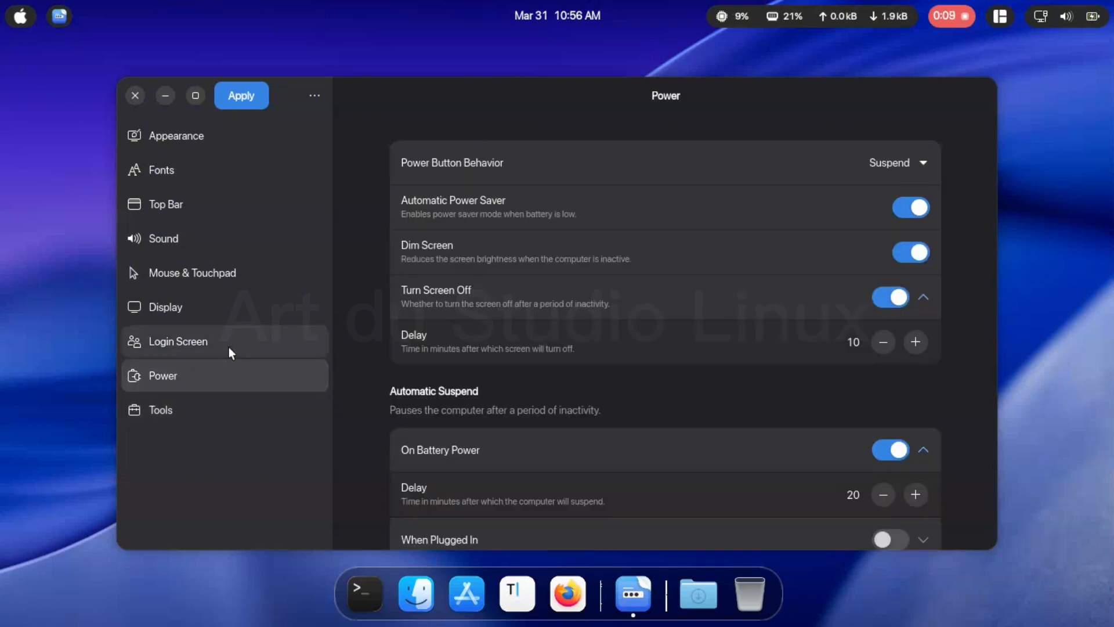
scroll(499, 351, "down", 1)
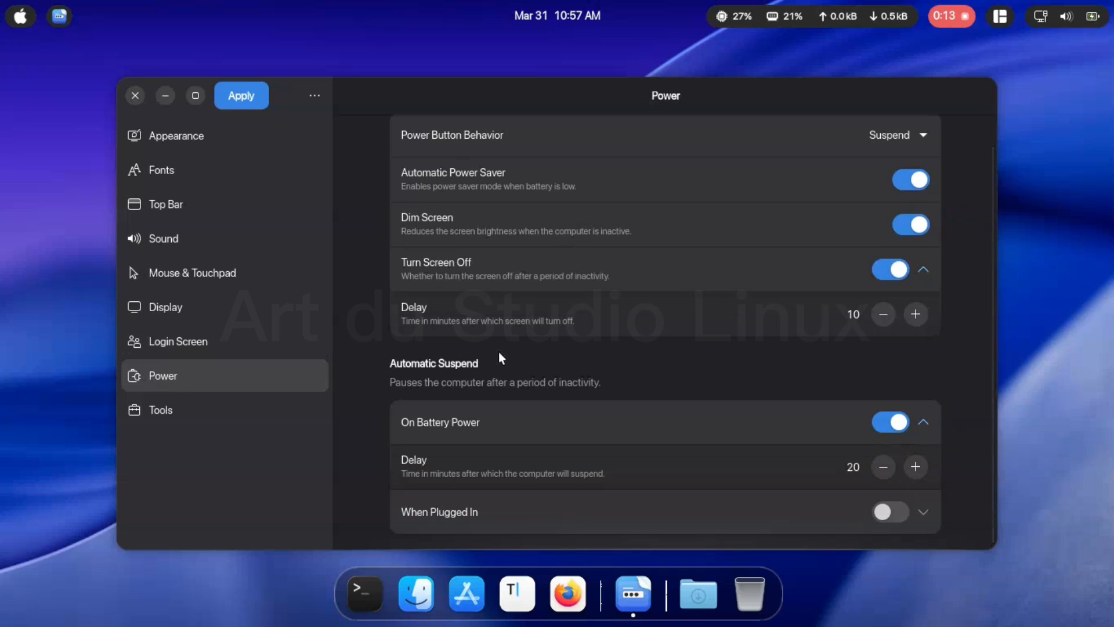
left_click(285, 353)
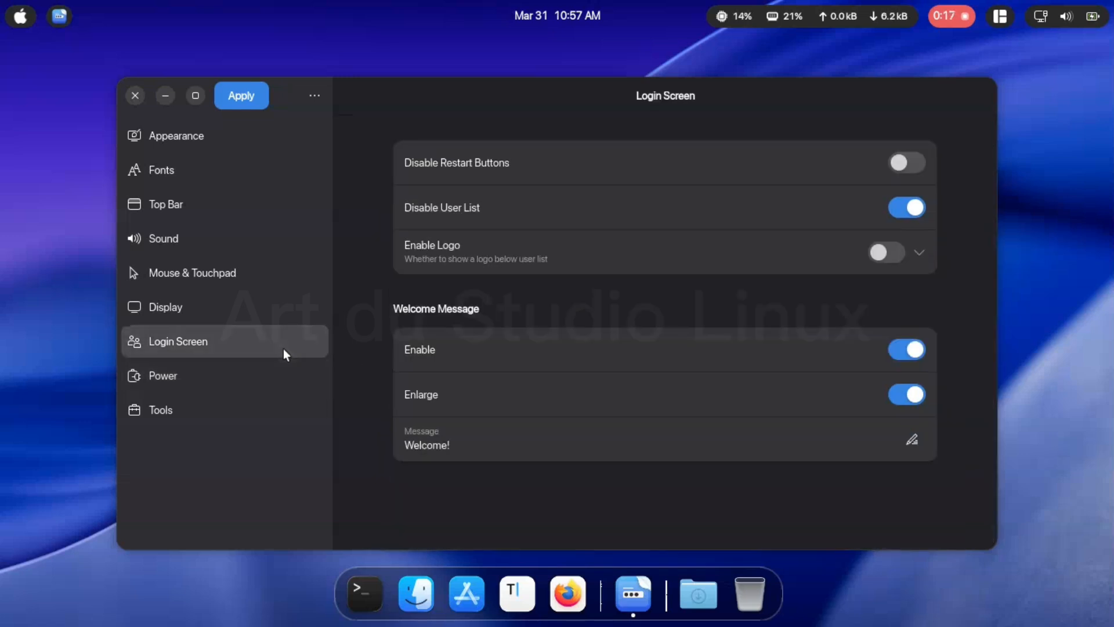
left_click(279, 308)
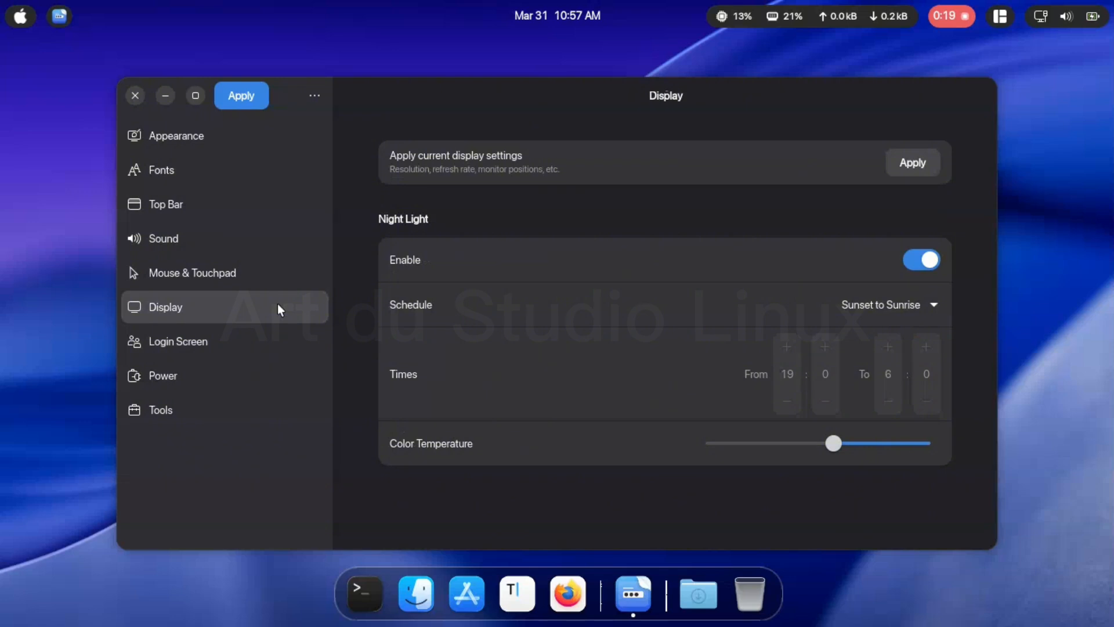
left_click(292, 276)
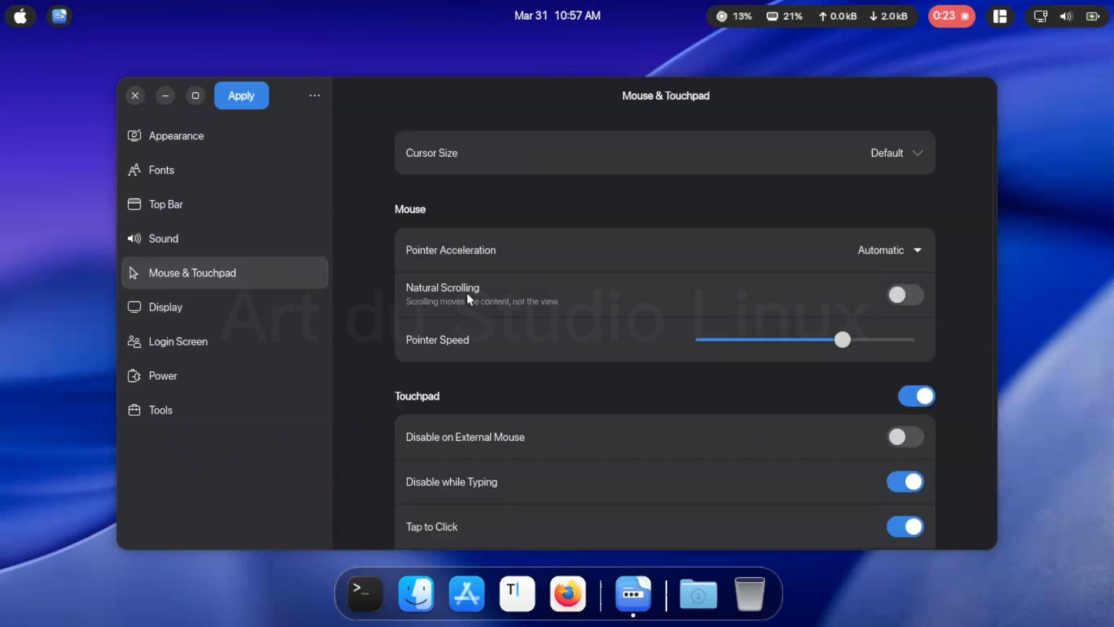
scroll(509, 345, "down", 3)
scroll(509, 345, "up", 3)
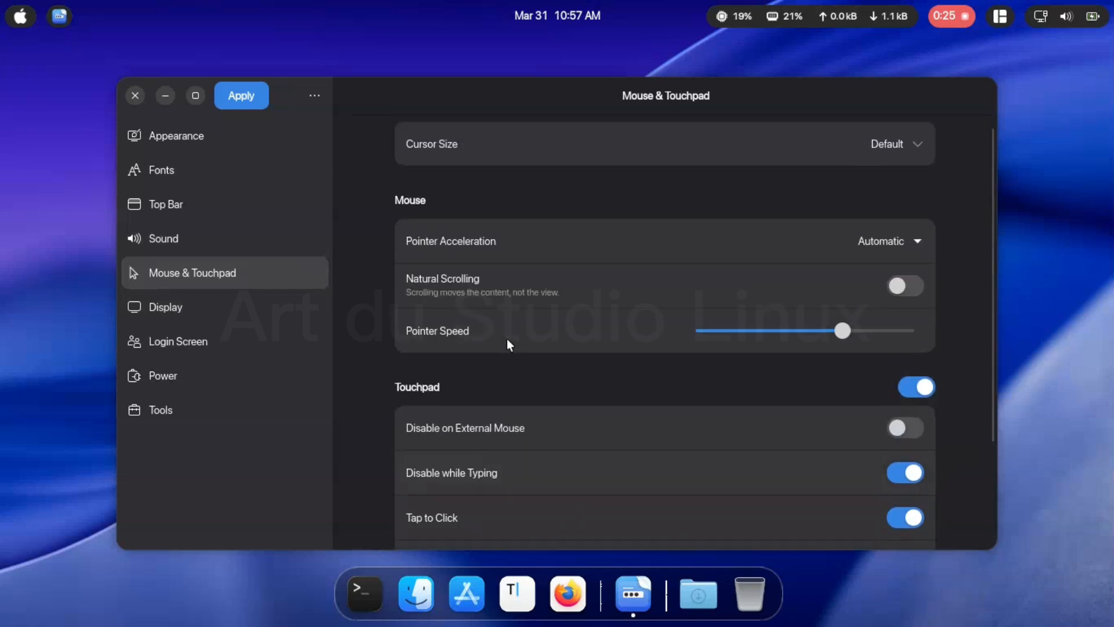
- Check the Sound, Top Bar, Fonts and Appearance settings, including the themes and background image
left_click(265, 237)
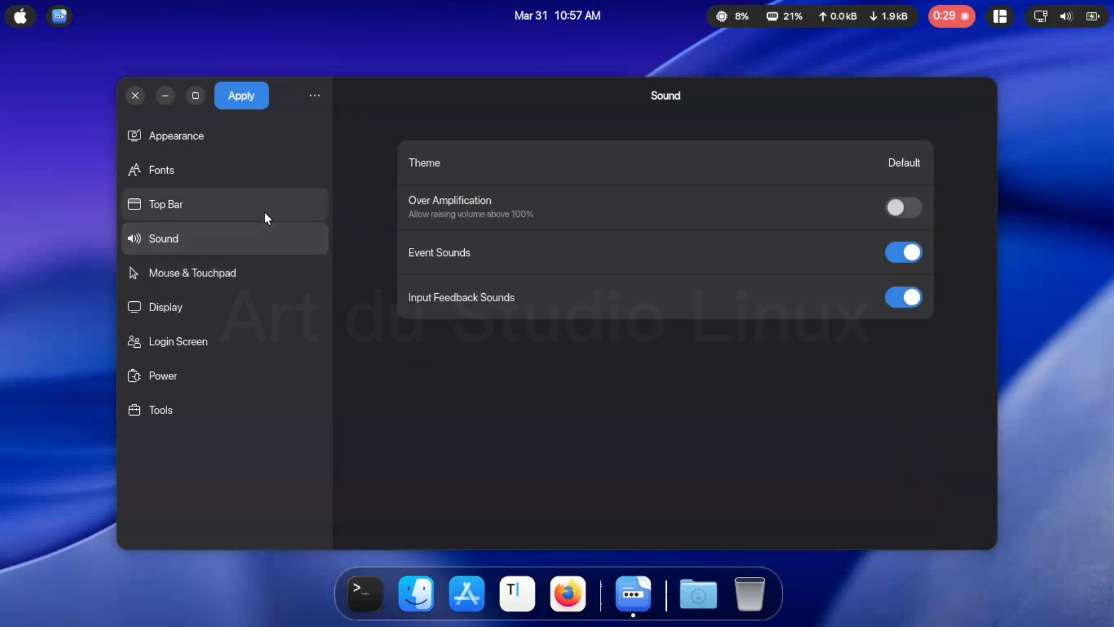
left_click(264, 212)
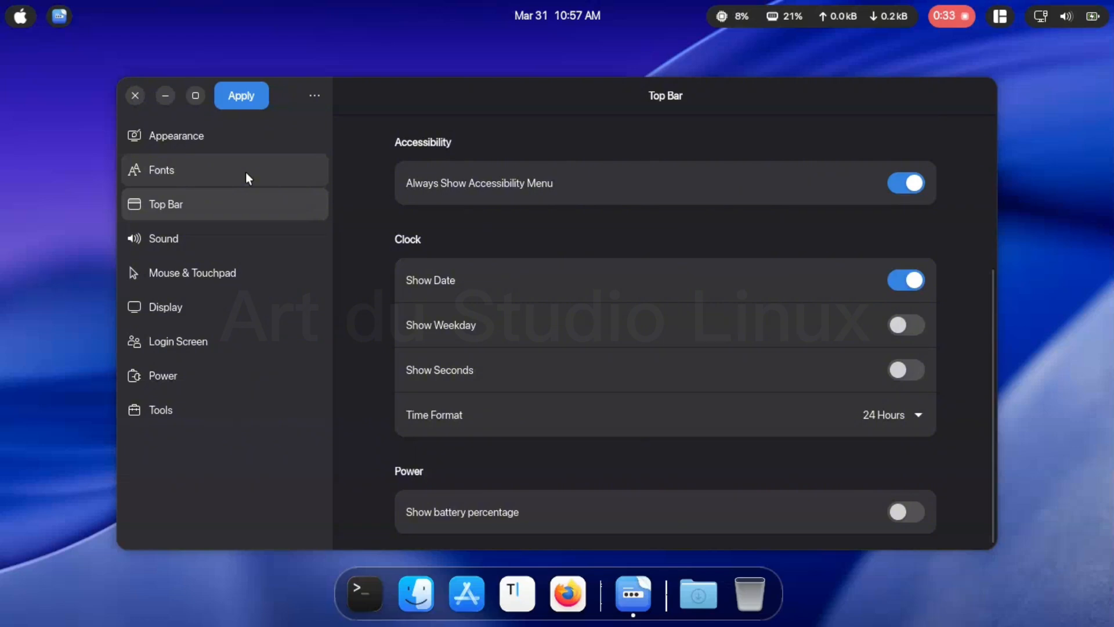
scroll(437, 264, "up", 4)
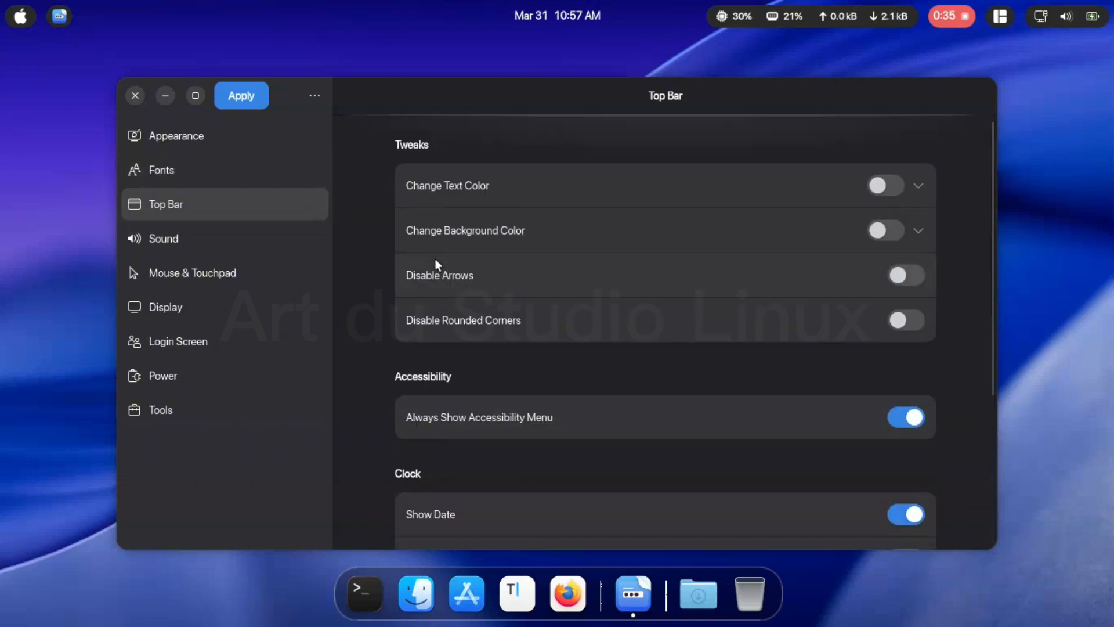
scroll(437, 264, "down", 4)
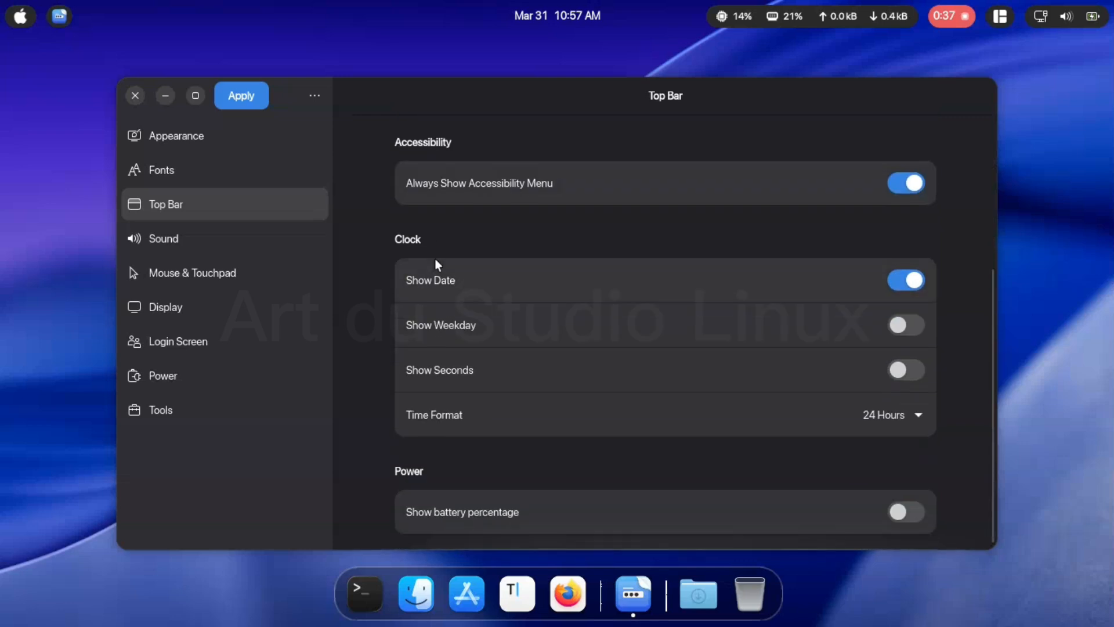
left_click(247, 169)
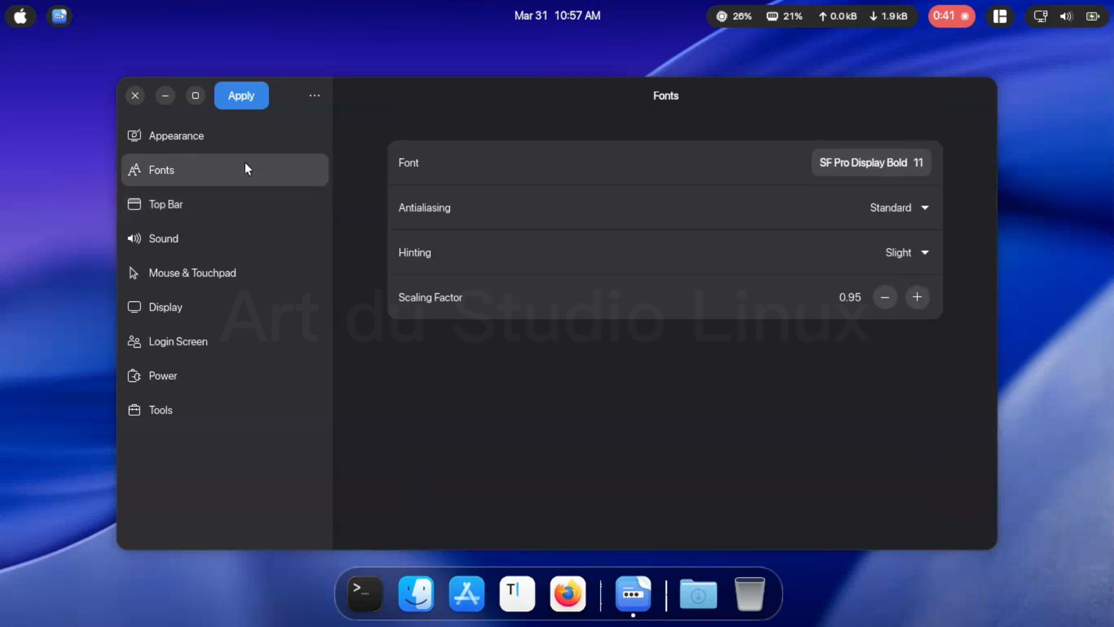
left_click(245, 144)
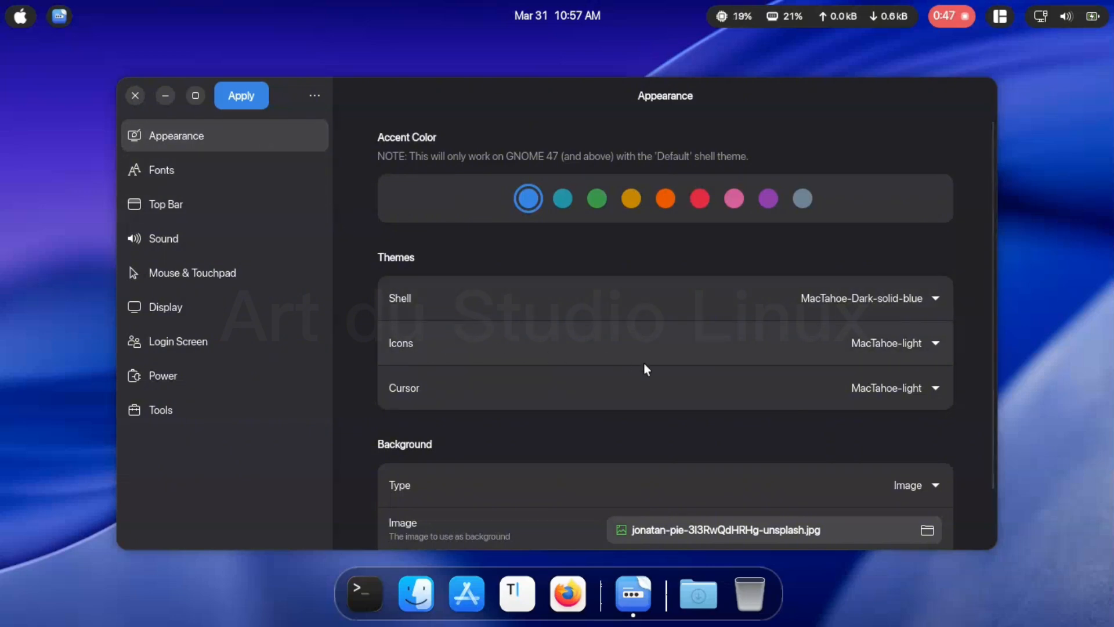
scroll(644, 365, "down", 2)
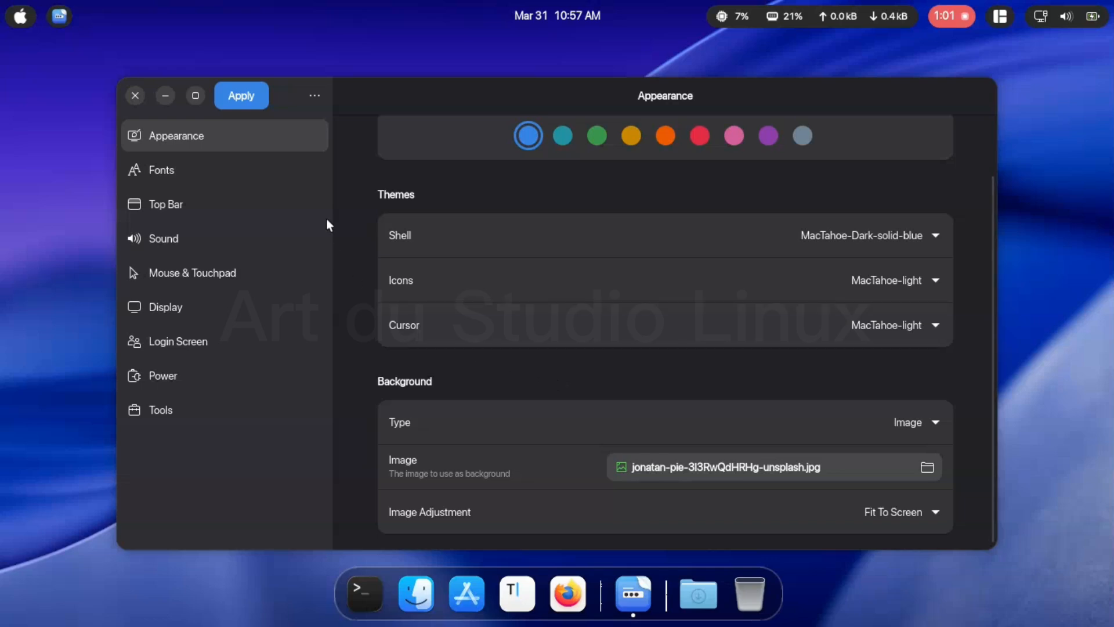
- Apply the login screen settings, authenticate with the account password, decline logging out, and close GDM Settings
left_click(244, 93)
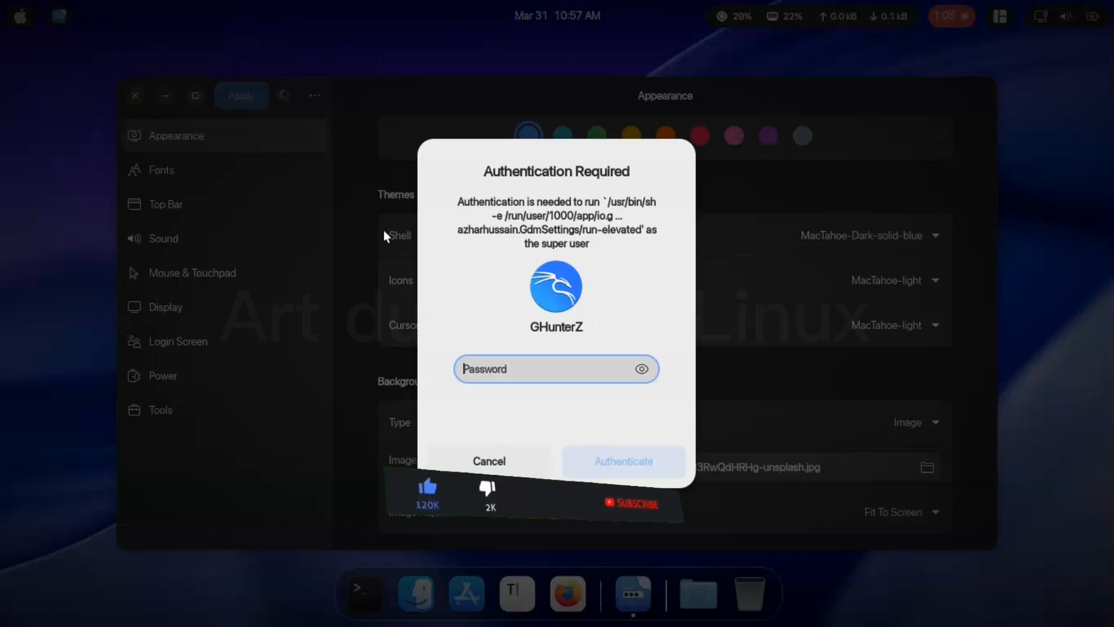
type("******")
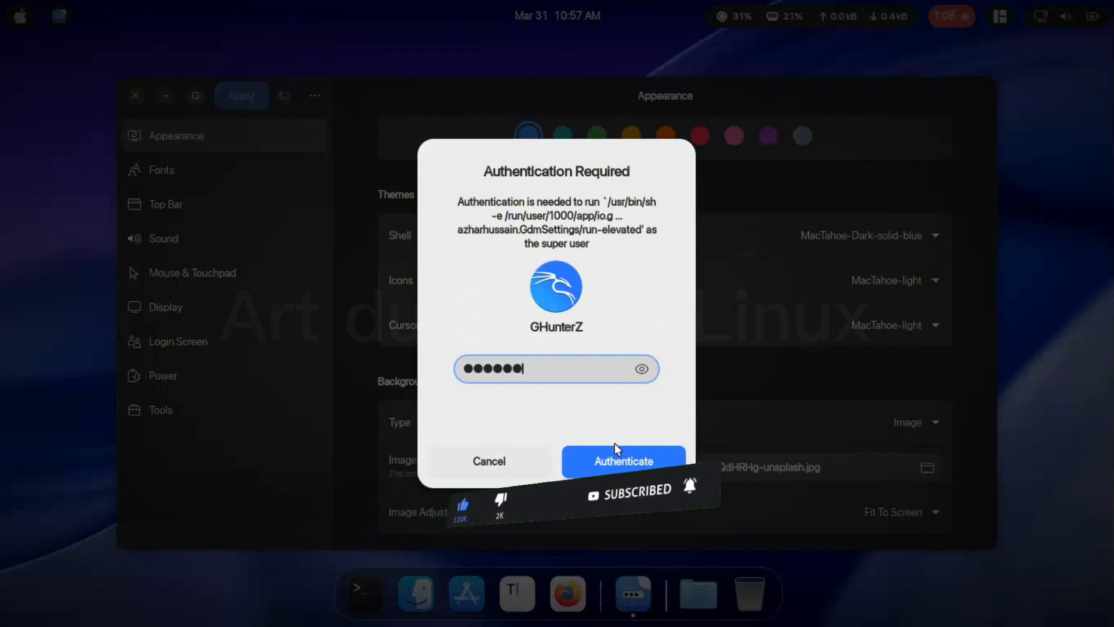
left_click(619, 464)
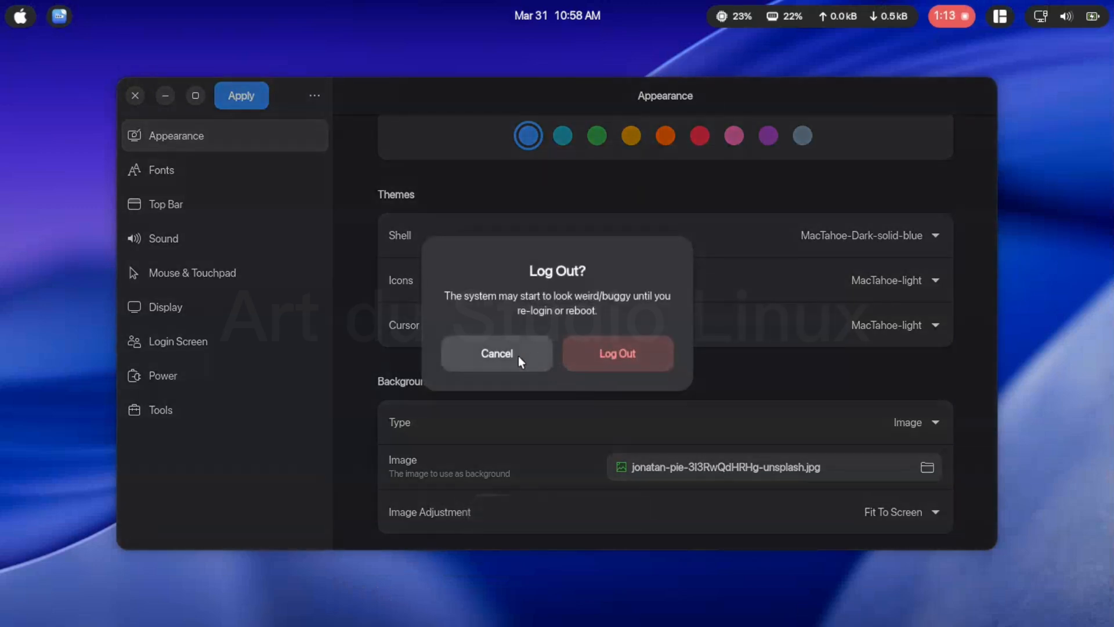
left_click(517, 357)
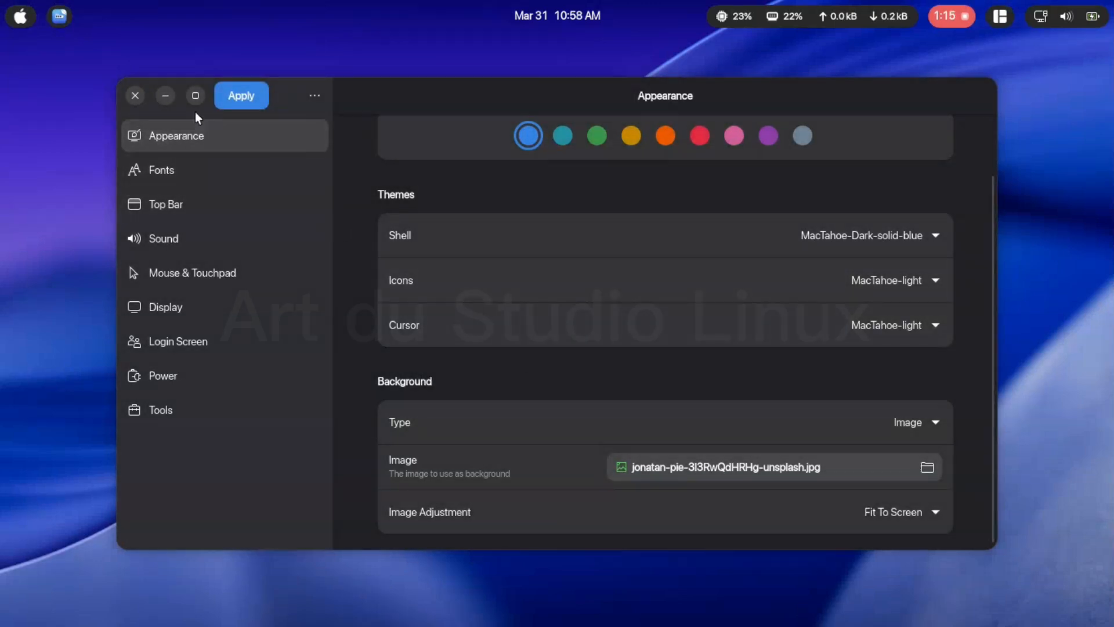
left_click(135, 95)
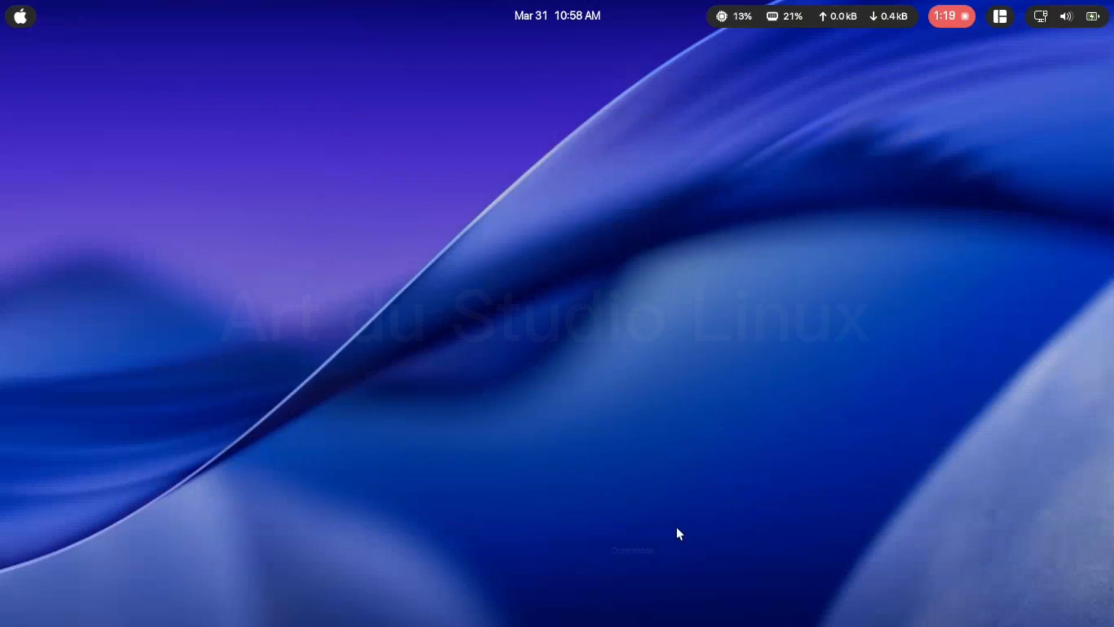
left_click(1041, 16)
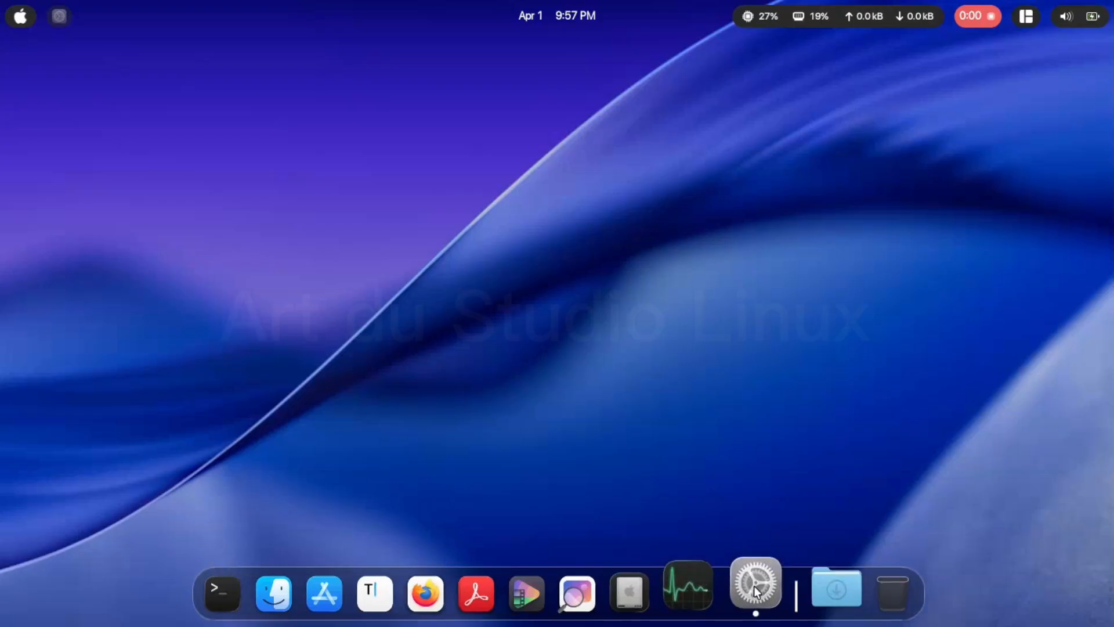
- Switch to the system Settings and review the Screen Lock options, including the blank screen and automatic lock delays
left_click(753, 579)
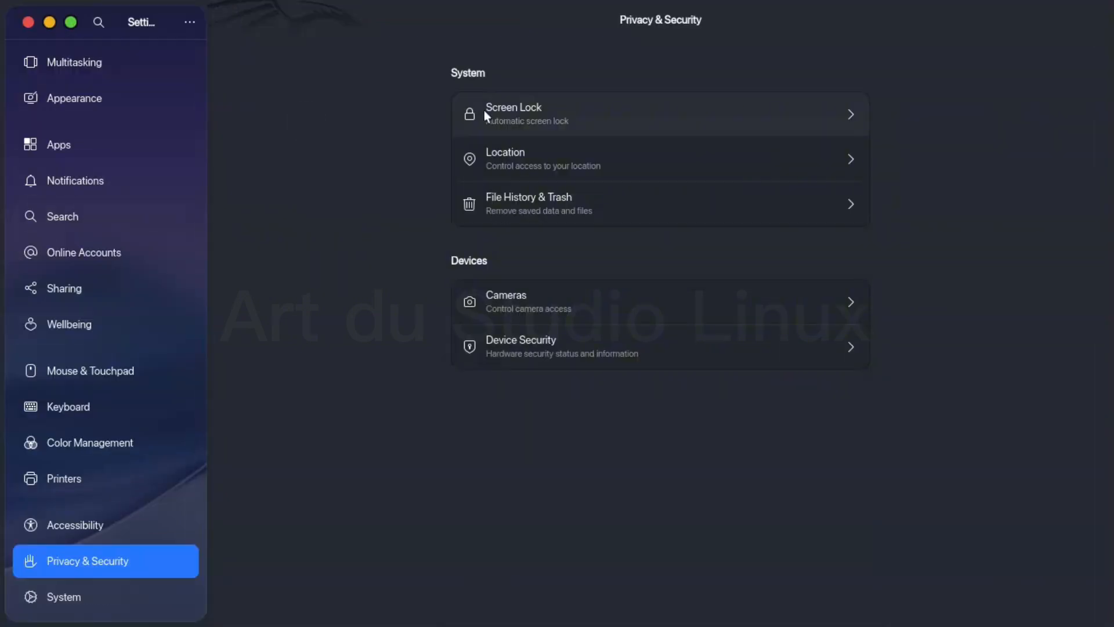
left_click(485, 112)
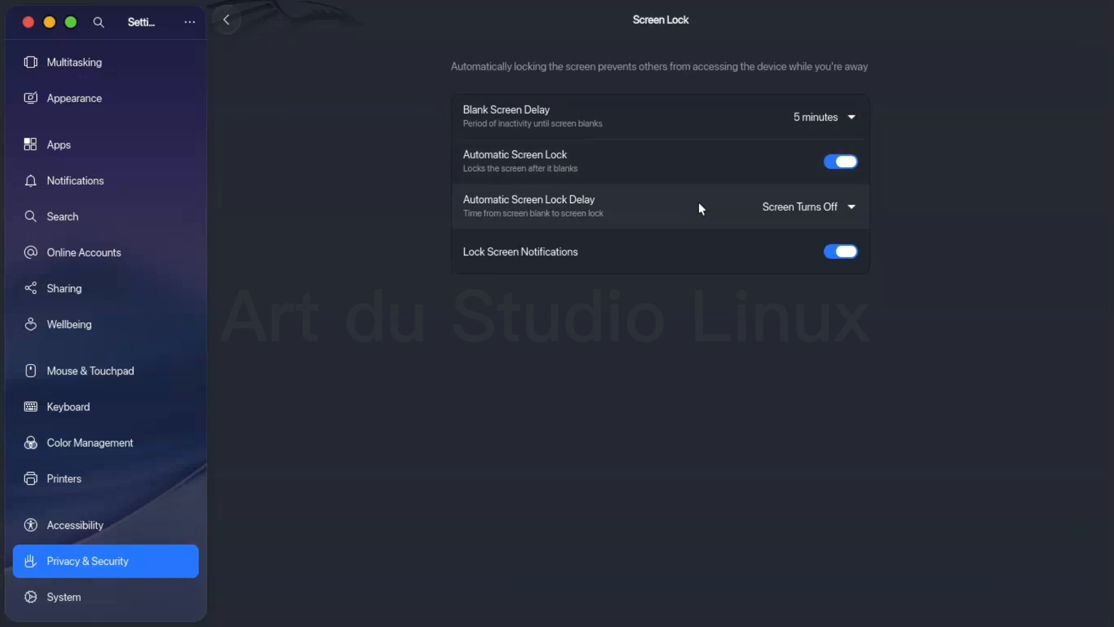
left_click(846, 114)
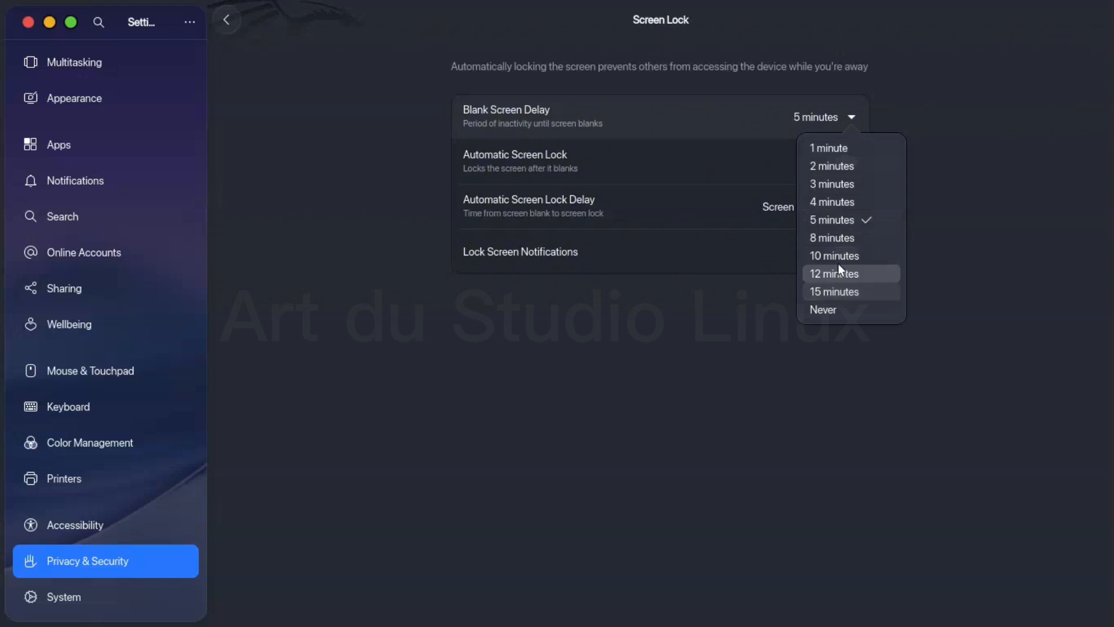
left_click(862, 78)
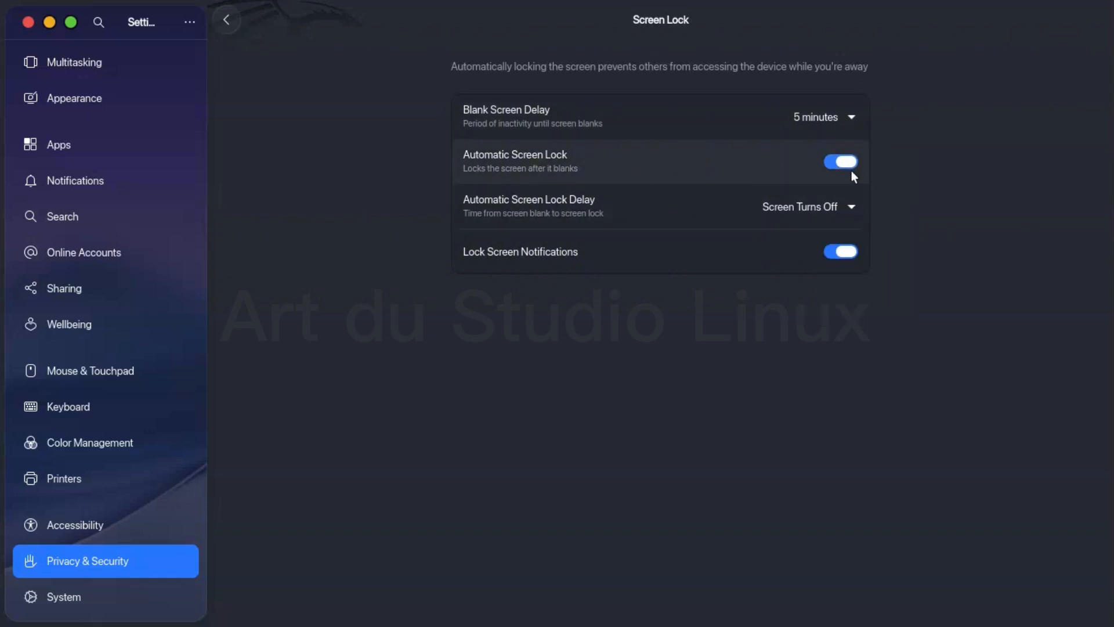
left_click(850, 212)
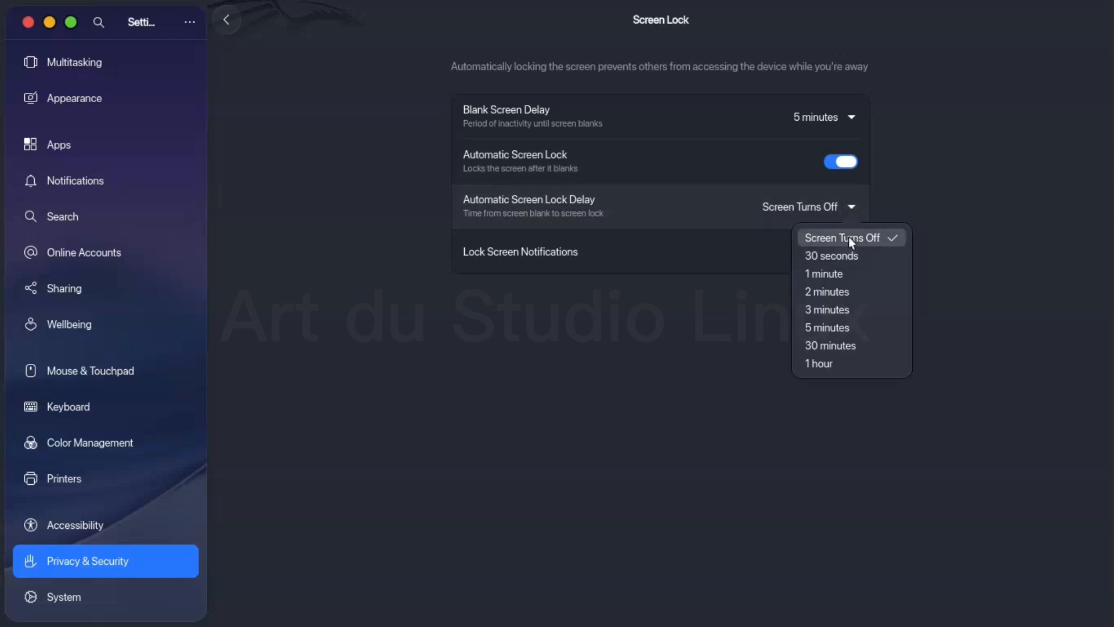
left_click(851, 207)
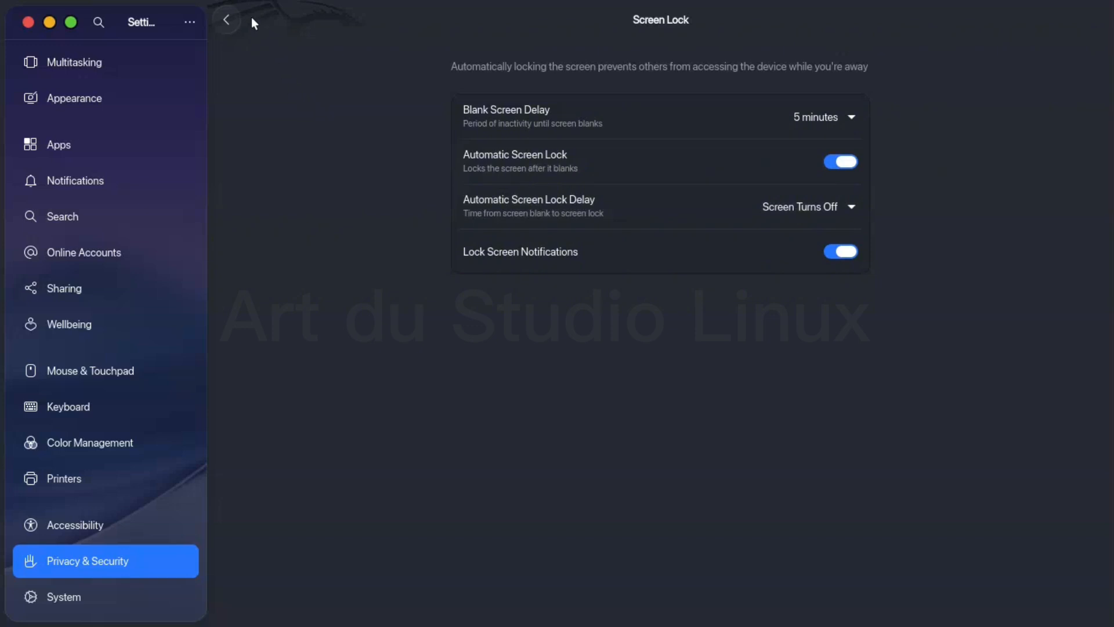
left_click(227, 22)
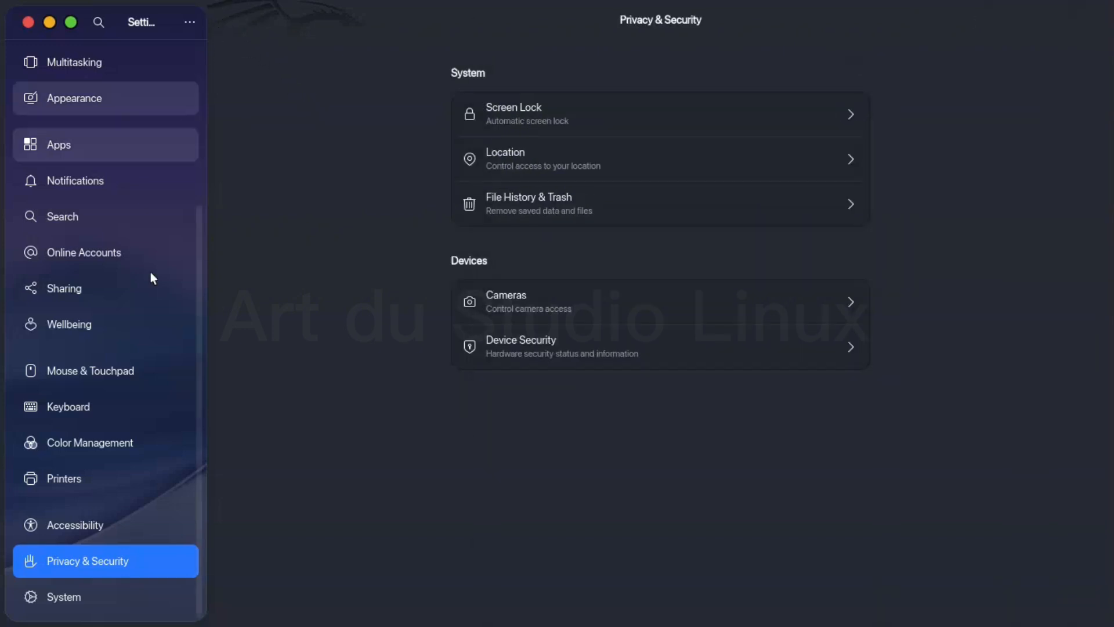
- Try Desktop Zoom in the Accessibility Zoom settings and turn it back off
left_click(110, 527)
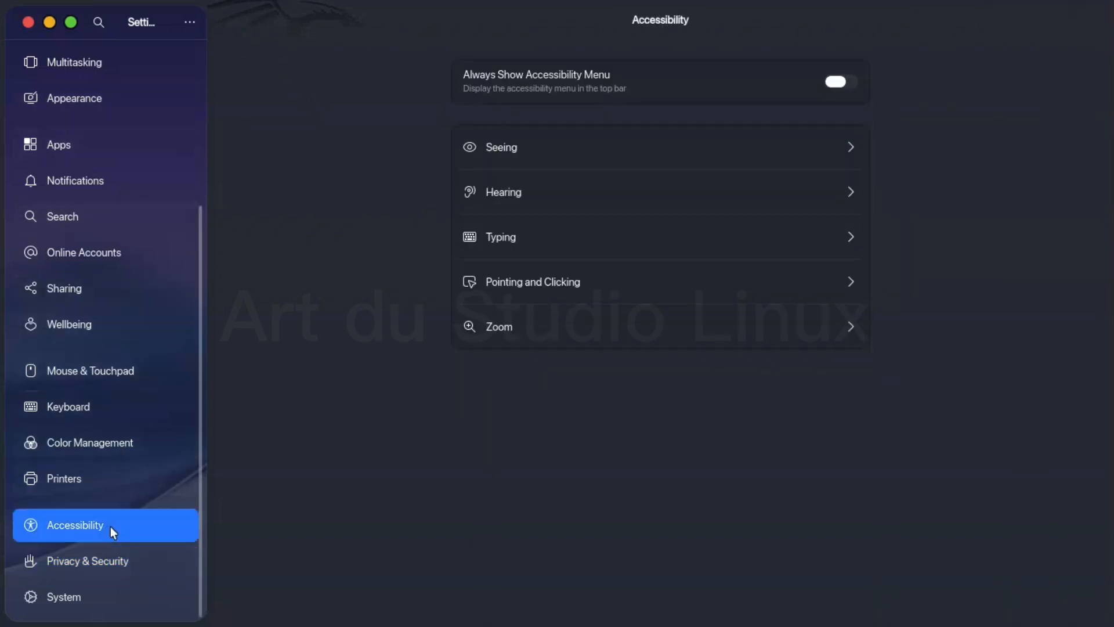
left_click(719, 321)
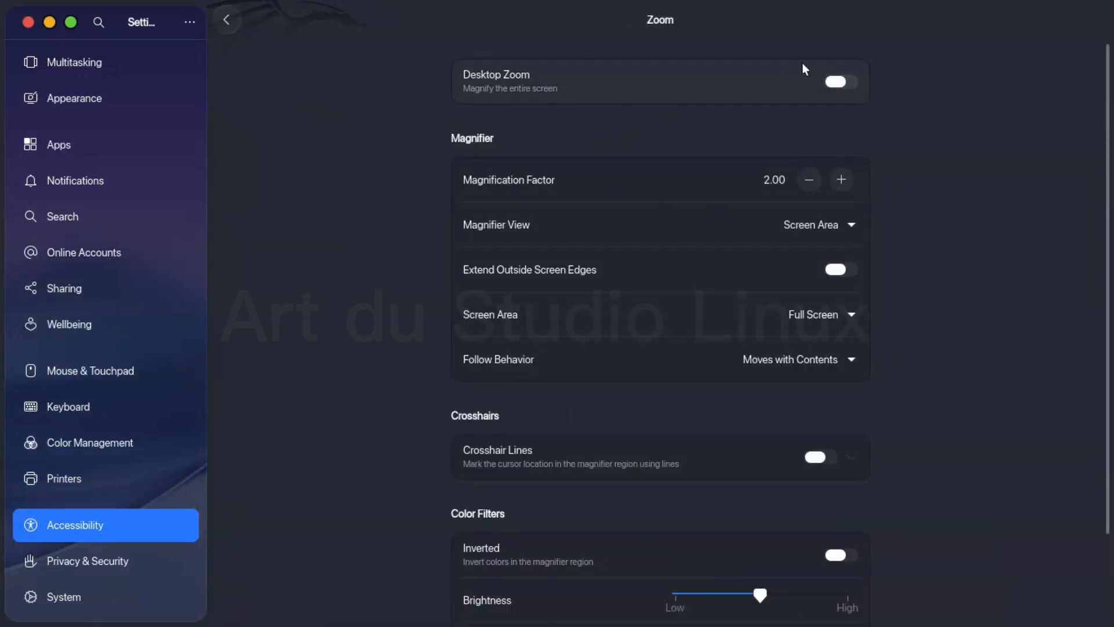
left_click(834, 81)
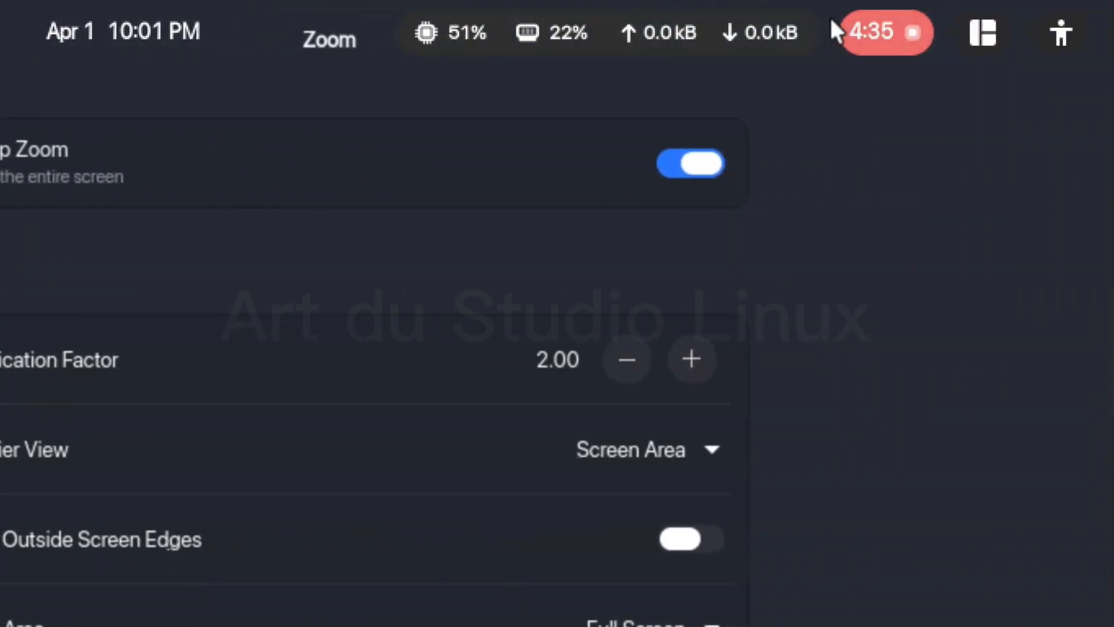
left_click(771, 162)
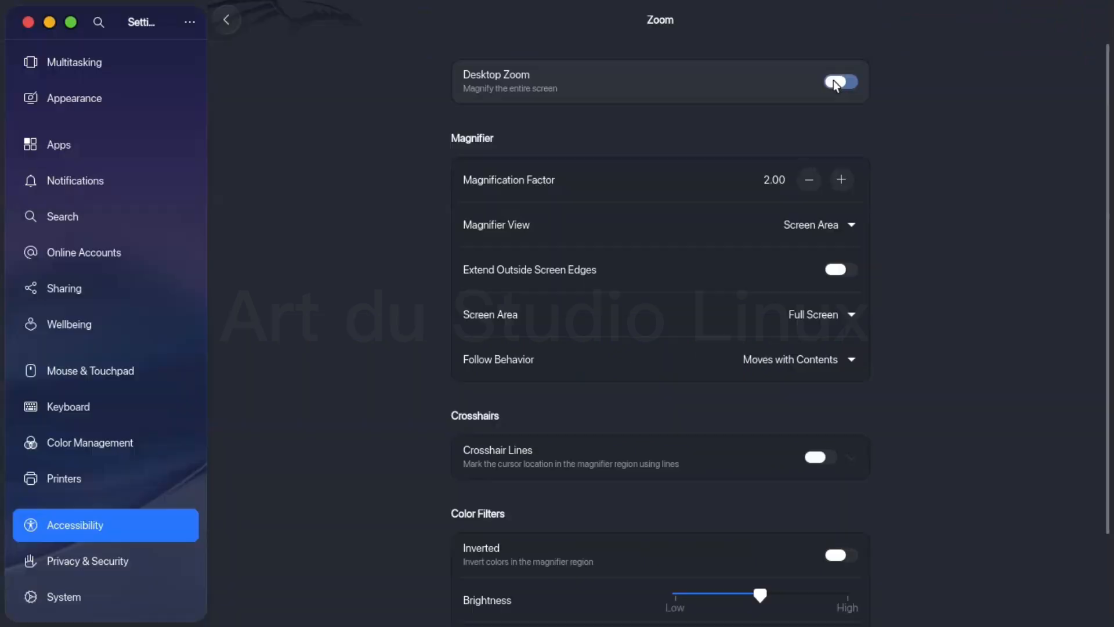
- Review the Magnifier View choices and the crosshair and color filter options for zoom
left_click(847, 226)
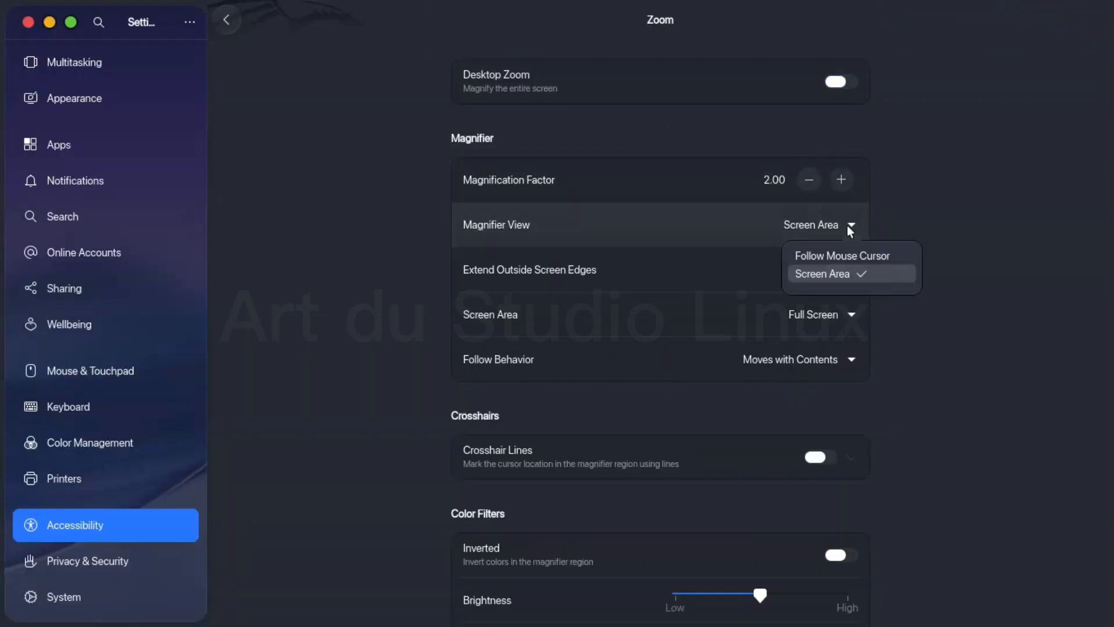
left_click(847, 225)
scroll(673, 419, "down", 3)
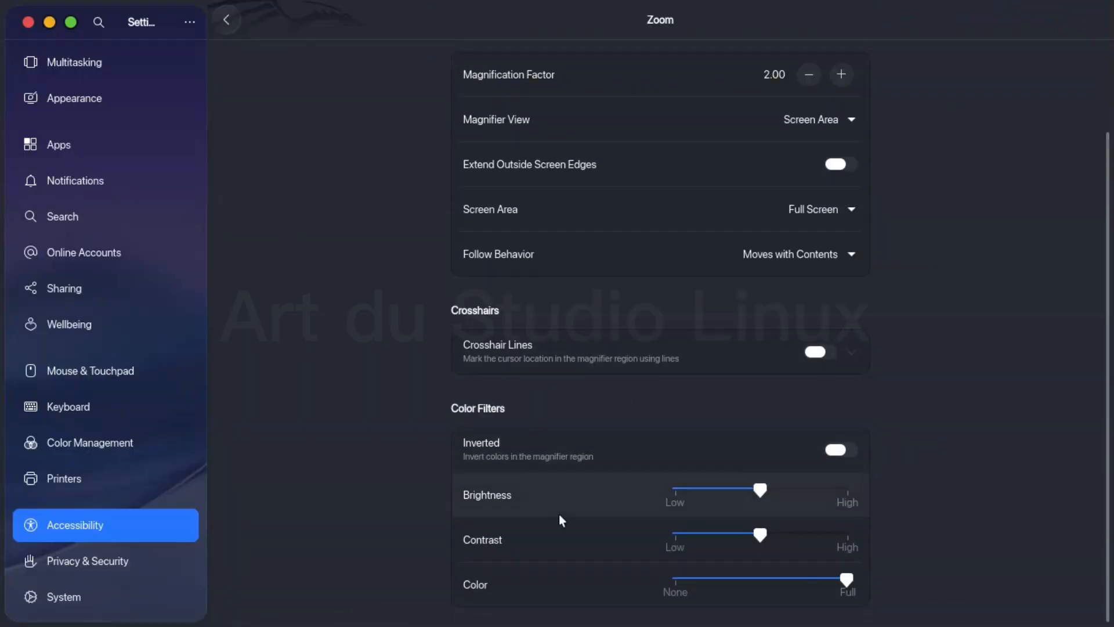
- Turn on Visual Alerts in the Hearing accessibility settings, test the flash, and turn the alerts back off
scroll(589, 378, "up", 3)
left_click(230, 18)
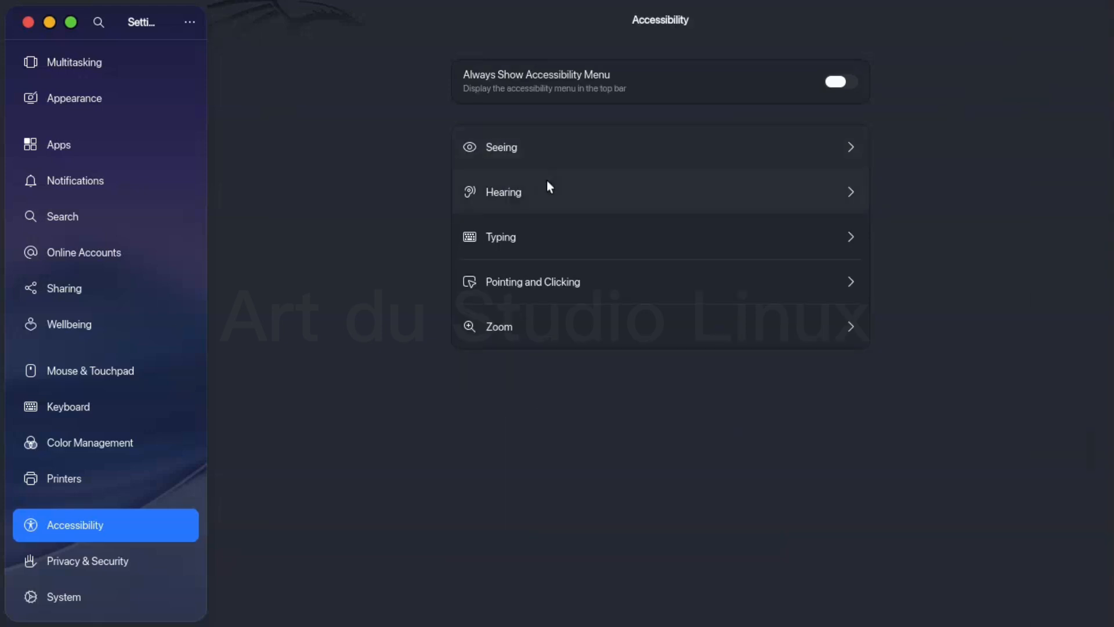
left_click(547, 189)
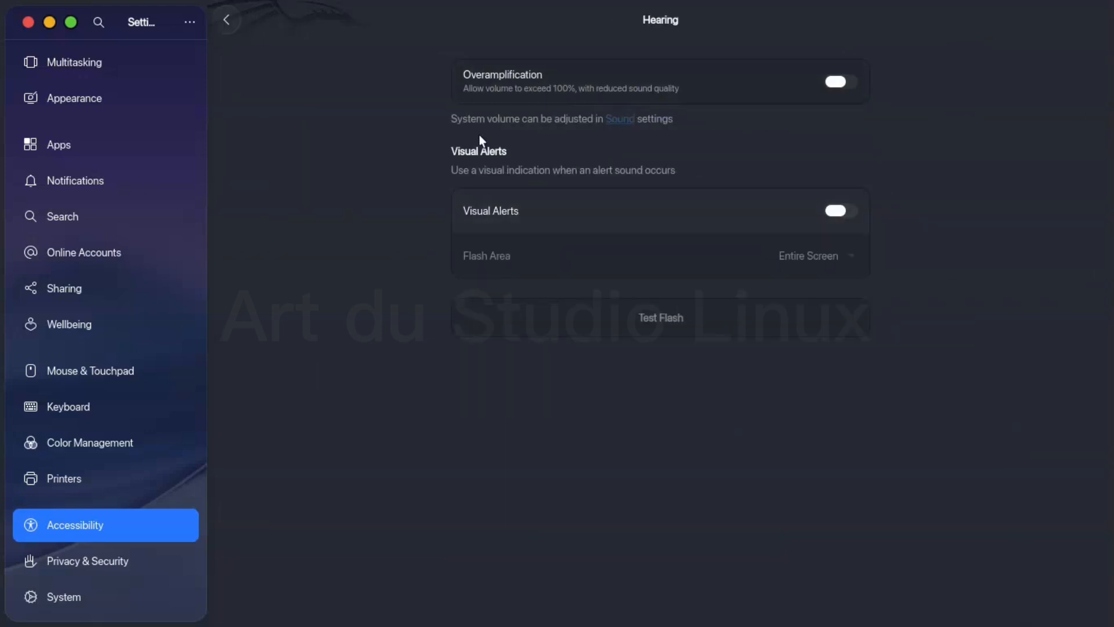
left_click(839, 210)
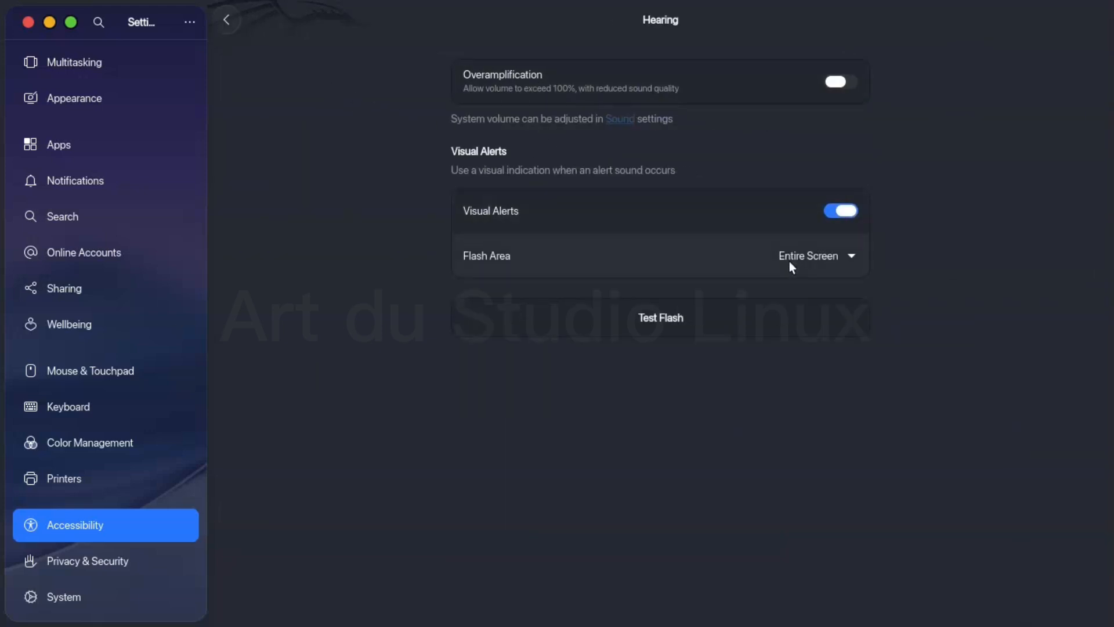
left_click(682, 329)
left_click(838, 210)
left_click(224, 20)
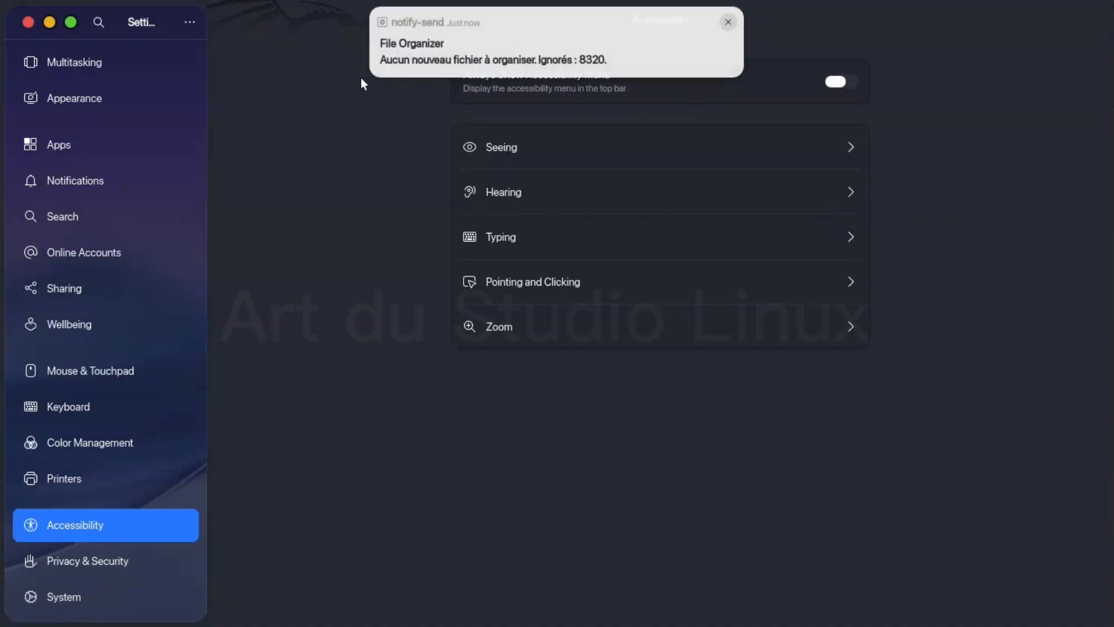
- Try the larger cursor sizes in the Seeing accessibility settings and return to the smallest, default size
left_click(487, 149)
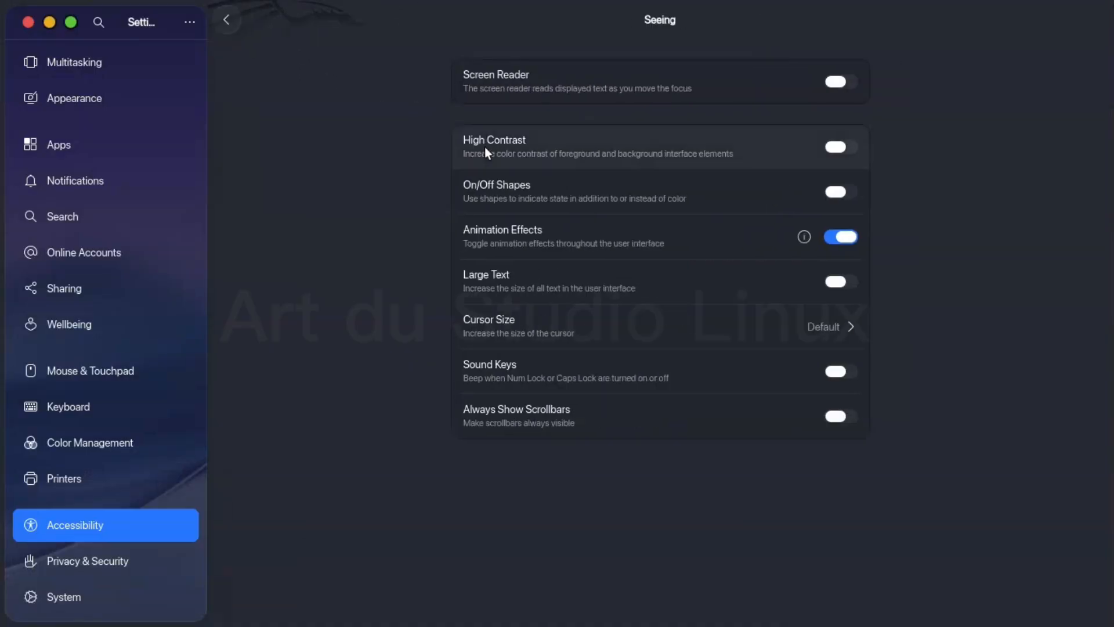
left_click(590, 333)
left_click(572, 154)
left_click(717, 134)
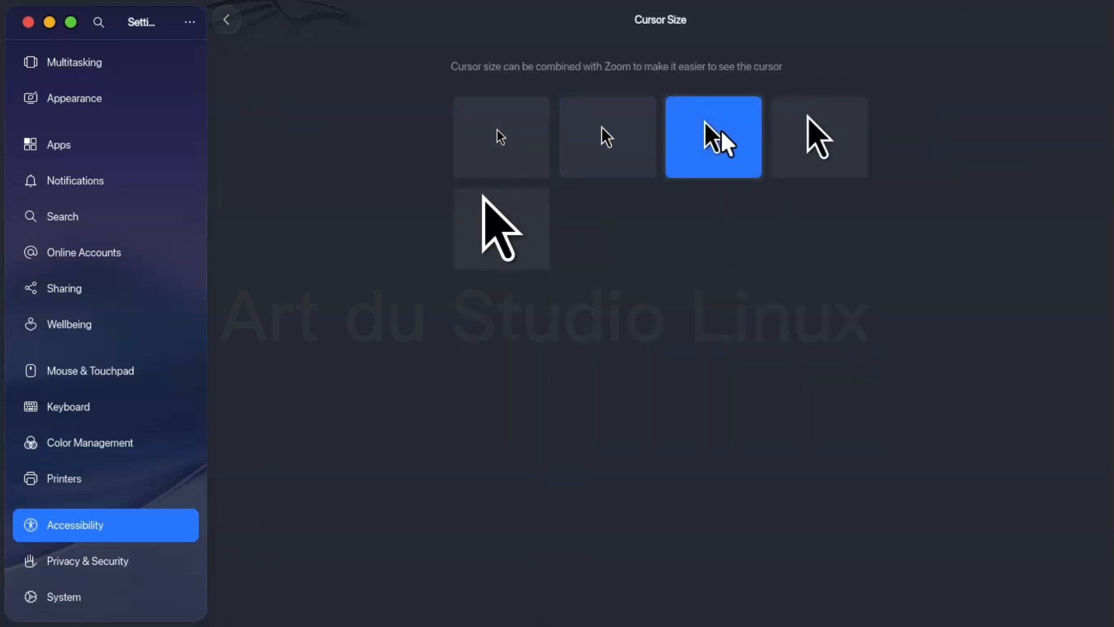
left_click(841, 123)
left_click(498, 229)
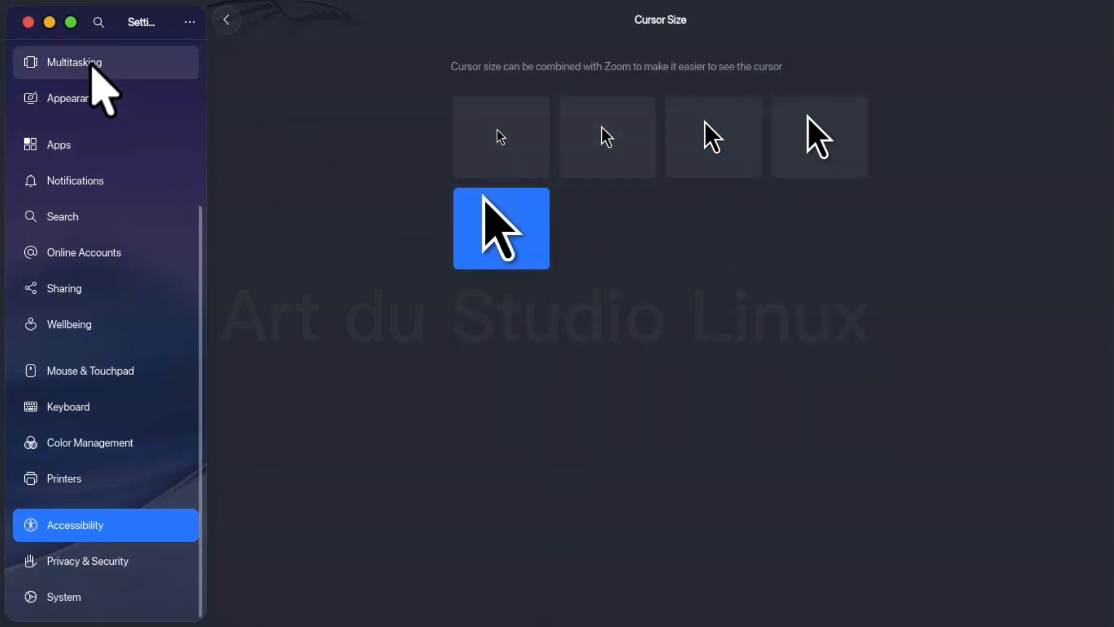
left_click(491, 148)
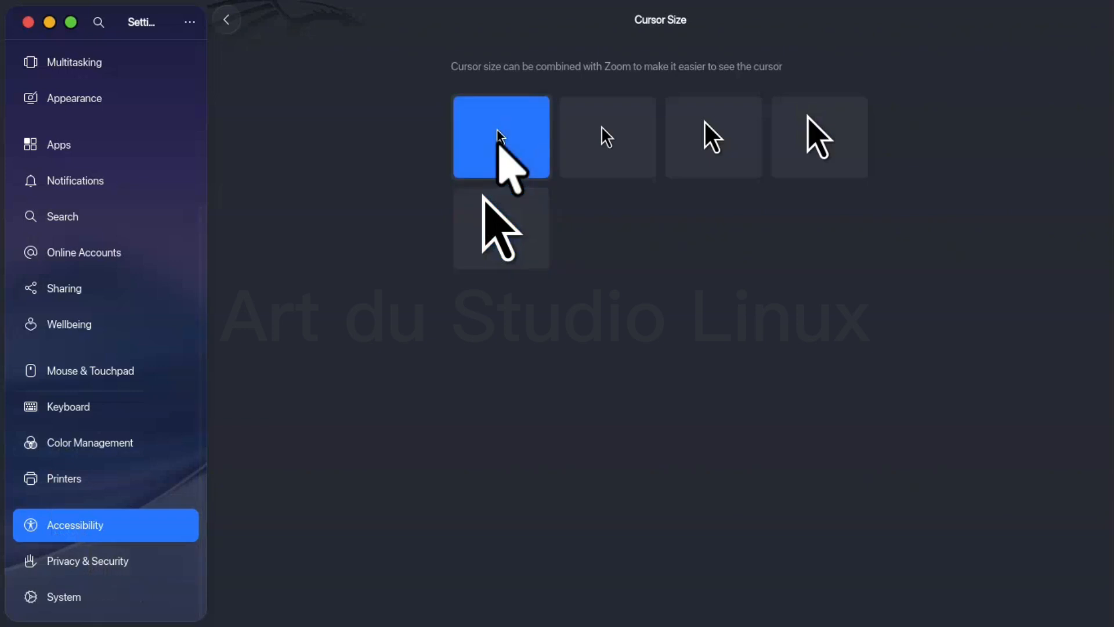
left_click(227, 20)
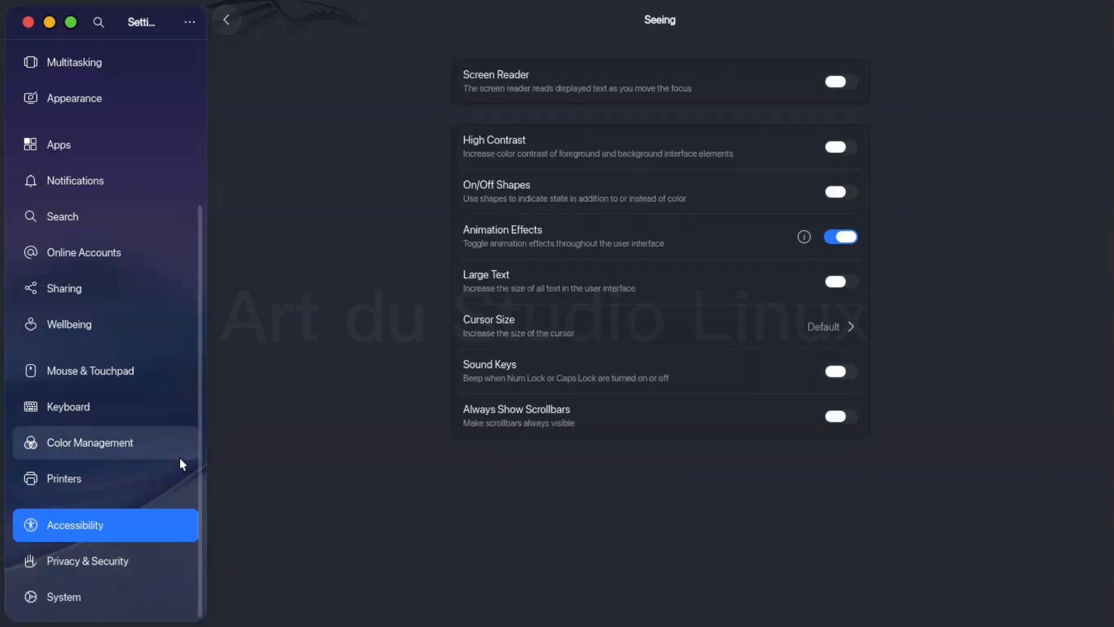
- Check the Color Management and Keyboard settings, and look through the keyboard shortcut categories
left_click(174, 478)
left_click(133, 441)
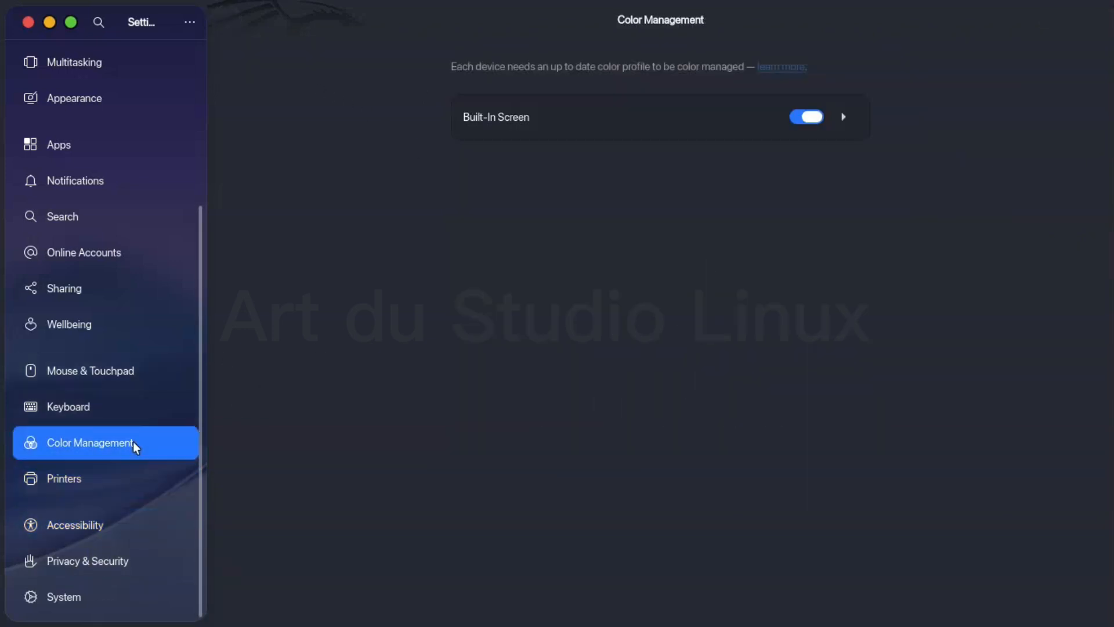
left_click(135, 408)
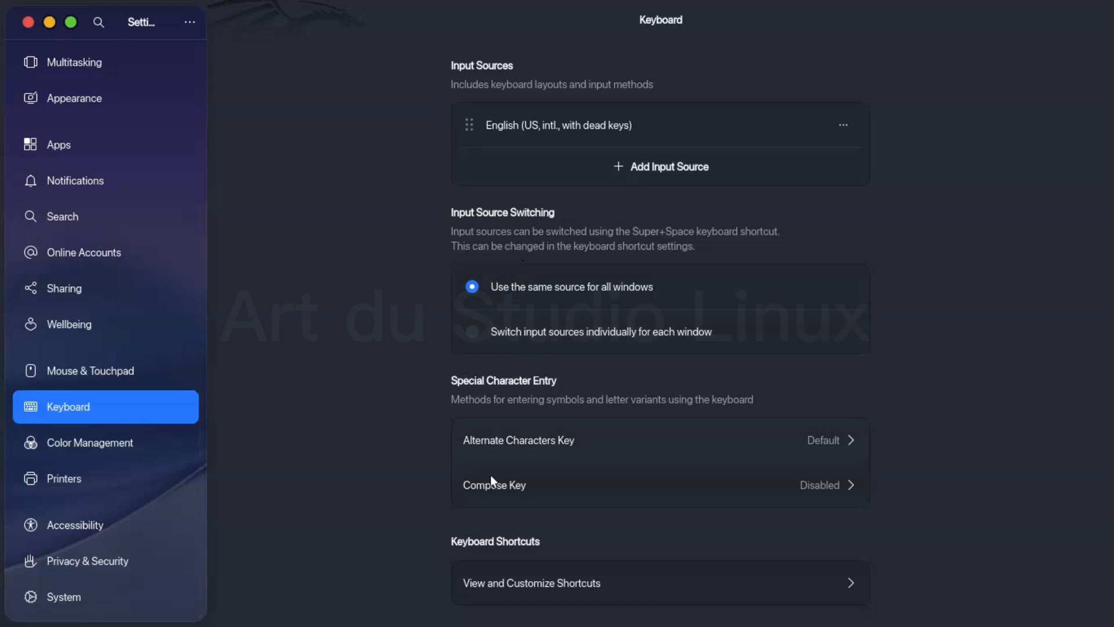
left_click(552, 583)
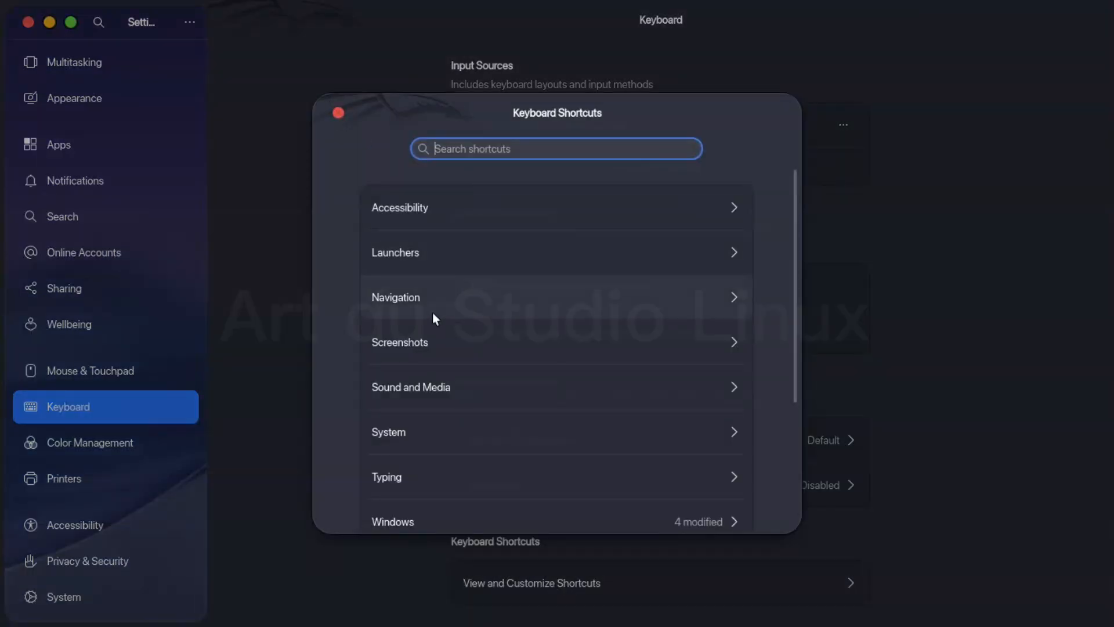
scroll(433, 312, "down", 5)
scroll(433, 312, "up", 5)
- Review the Mouse settings, test clicking and scrolling with the mouse test, and close the test
left_click(137, 363)
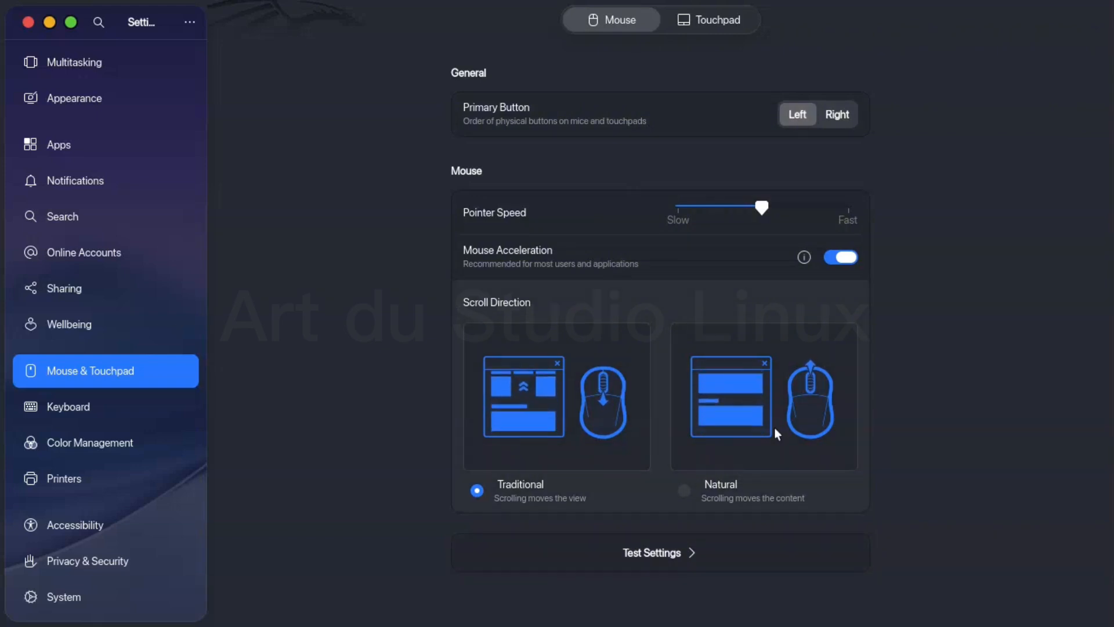
left_click(688, 552)
left_click(475, 280)
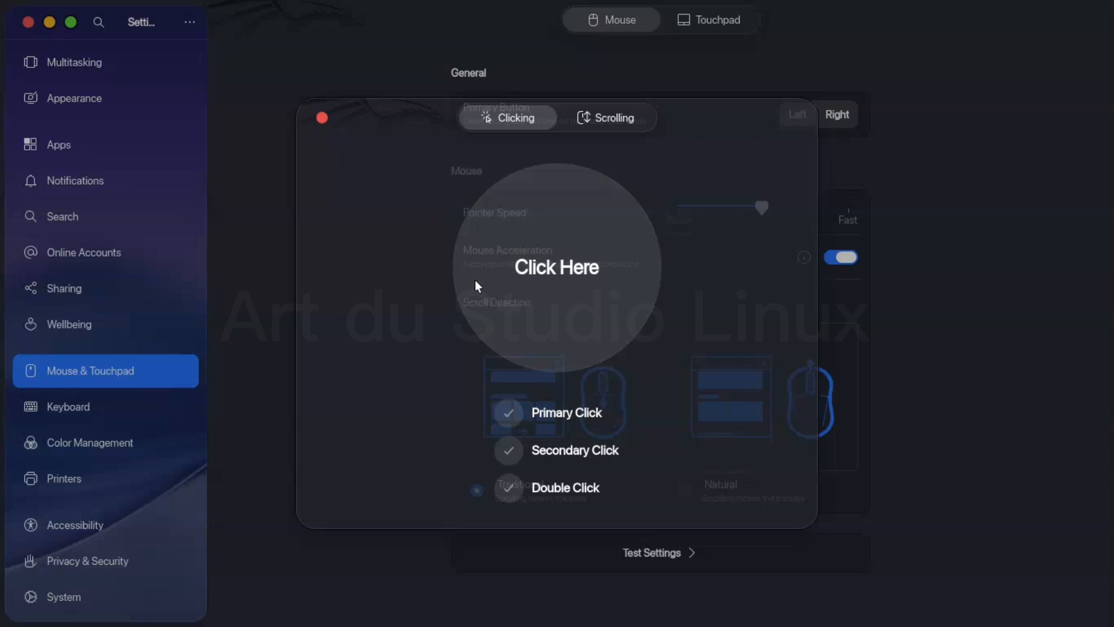
left_click(475, 280)
right_click(643, 319)
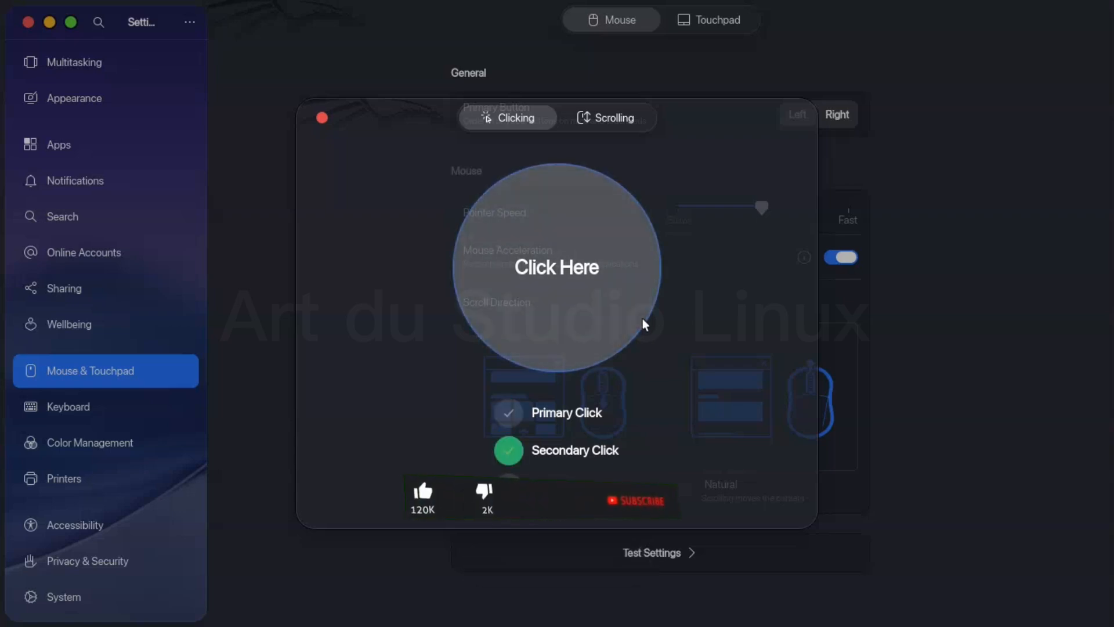
left_click(607, 118)
scroll(579, 286, "down", 10)
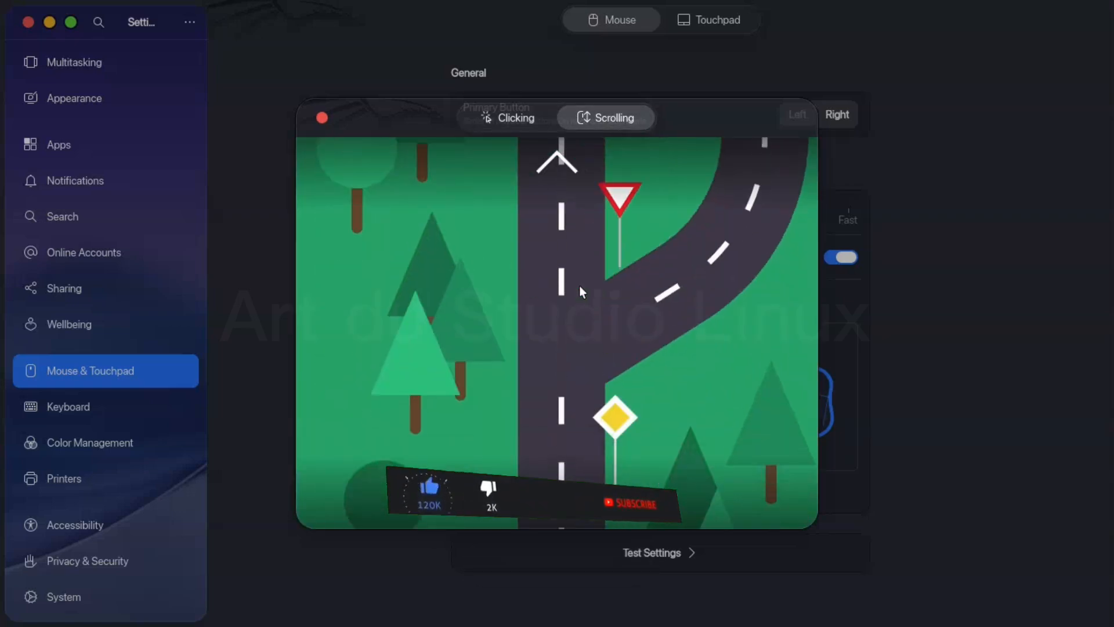
scroll(579, 286, "down", 10)
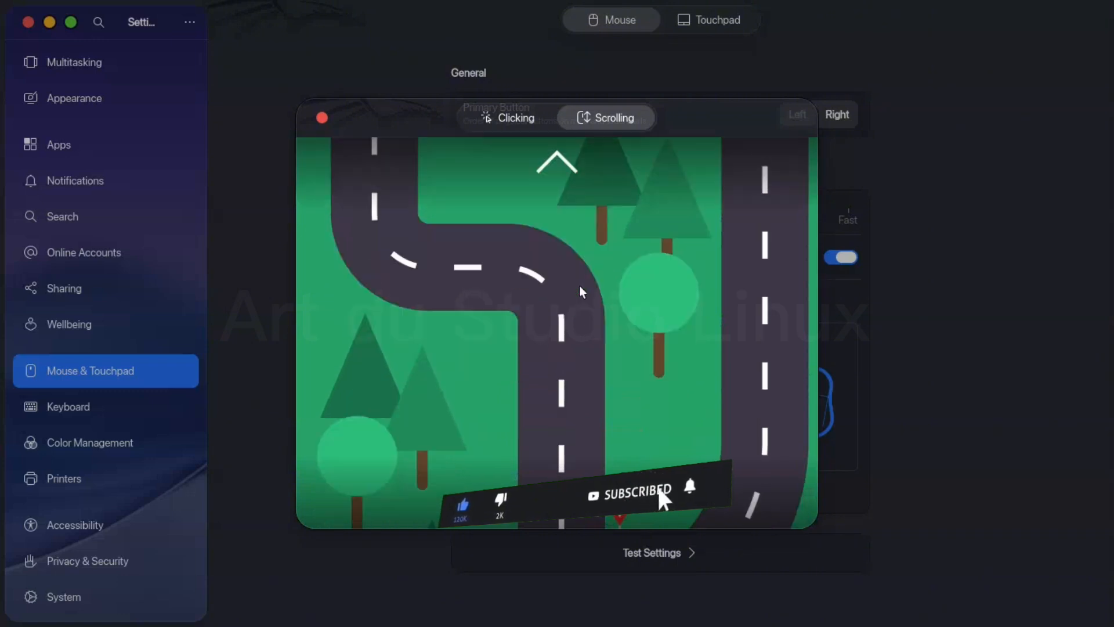
scroll(579, 286, "down", 10)
key("Escape")
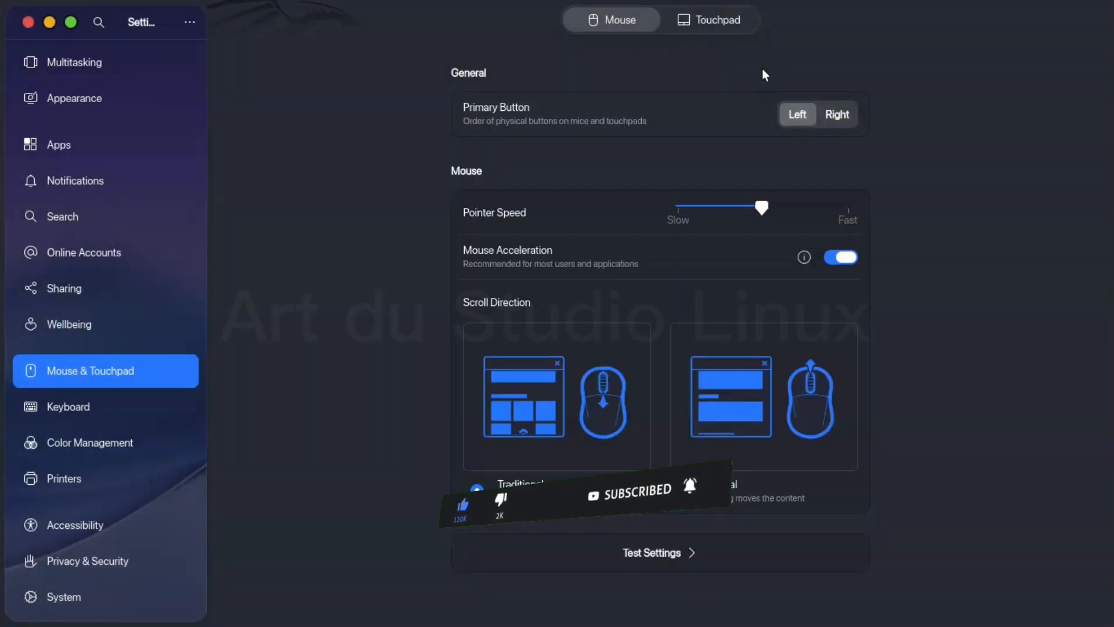
- Review the Touchpad options for clicking, scroll method and scroll direction, and briefly open the touchpad test
left_click(708, 19)
scroll(570, 423, "down", 3)
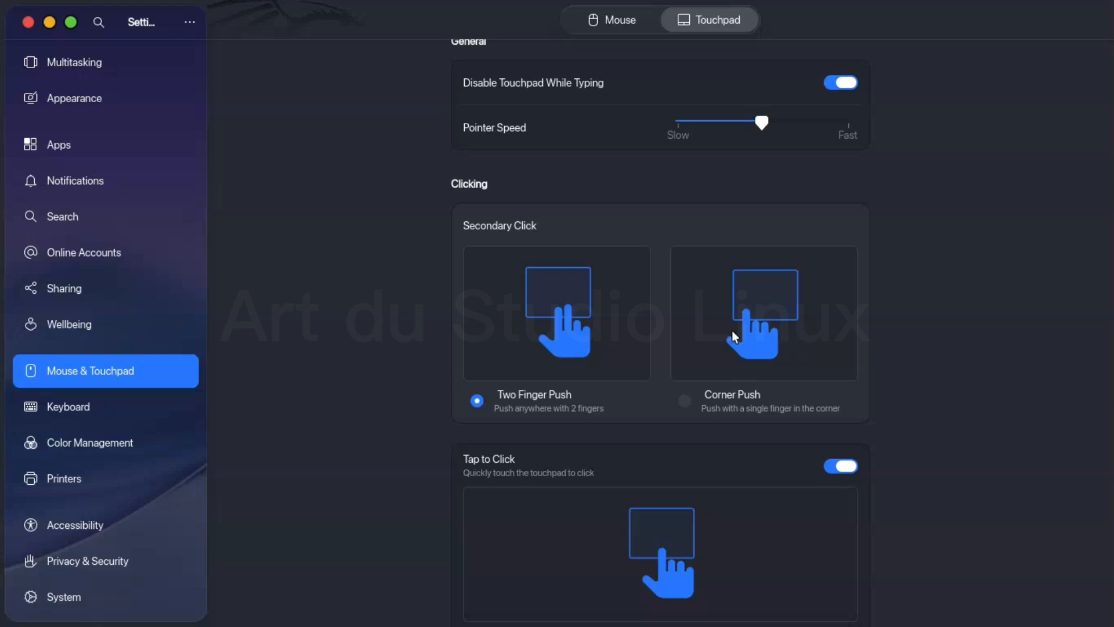
scroll(594, 458, "down", 4)
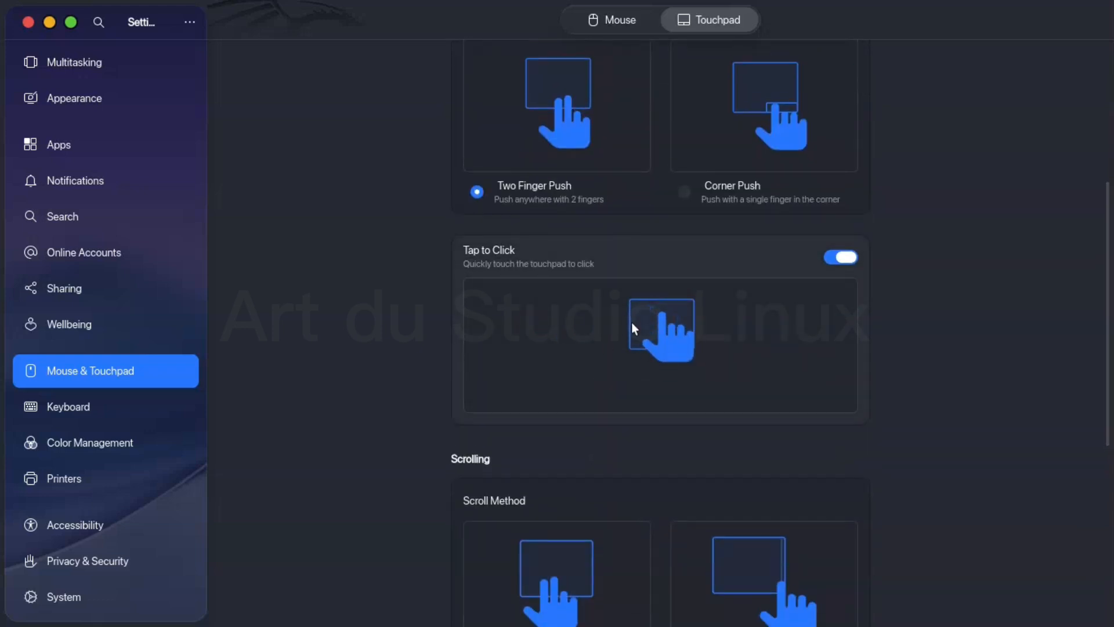
scroll(632, 324, "down", 5)
scroll(632, 324, "down", 2)
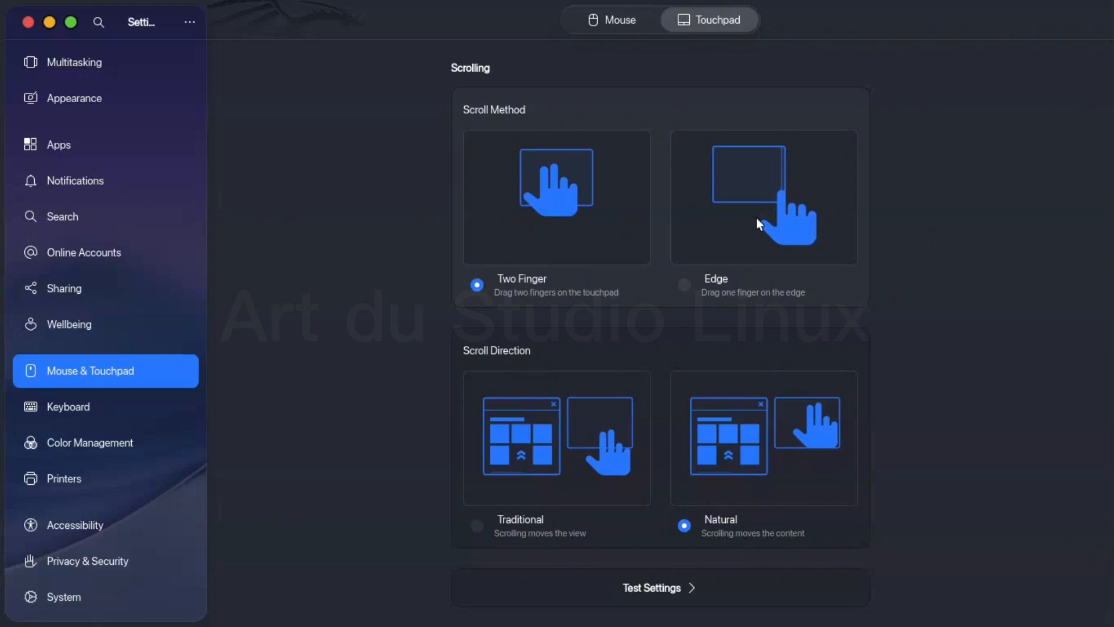
left_click(639, 589)
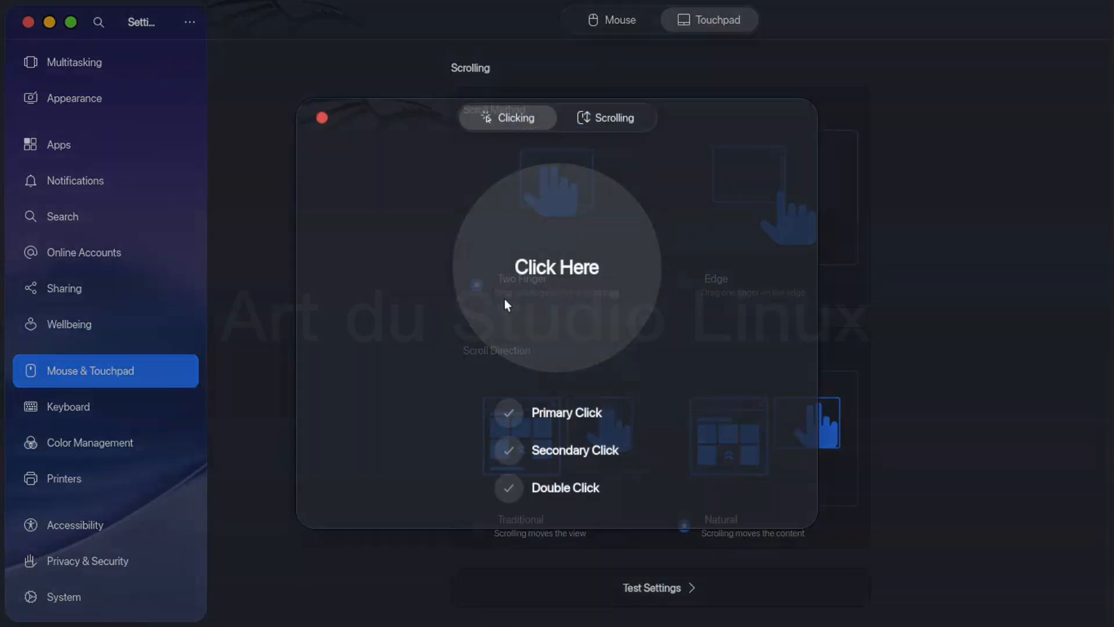
left_click(322, 118)
left_click(637, 20)
- Look through the Wellbeing screen limits and break reminders, and the Sharing, Online Accounts and Search settings
left_click(130, 328)
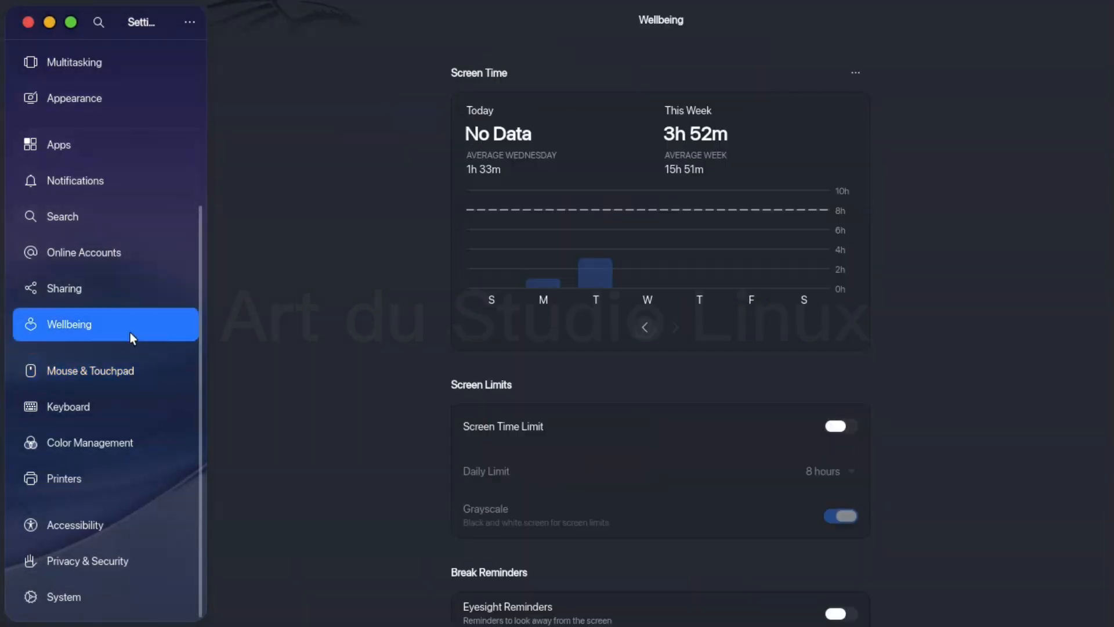
scroll(472, 447, "down", 3)
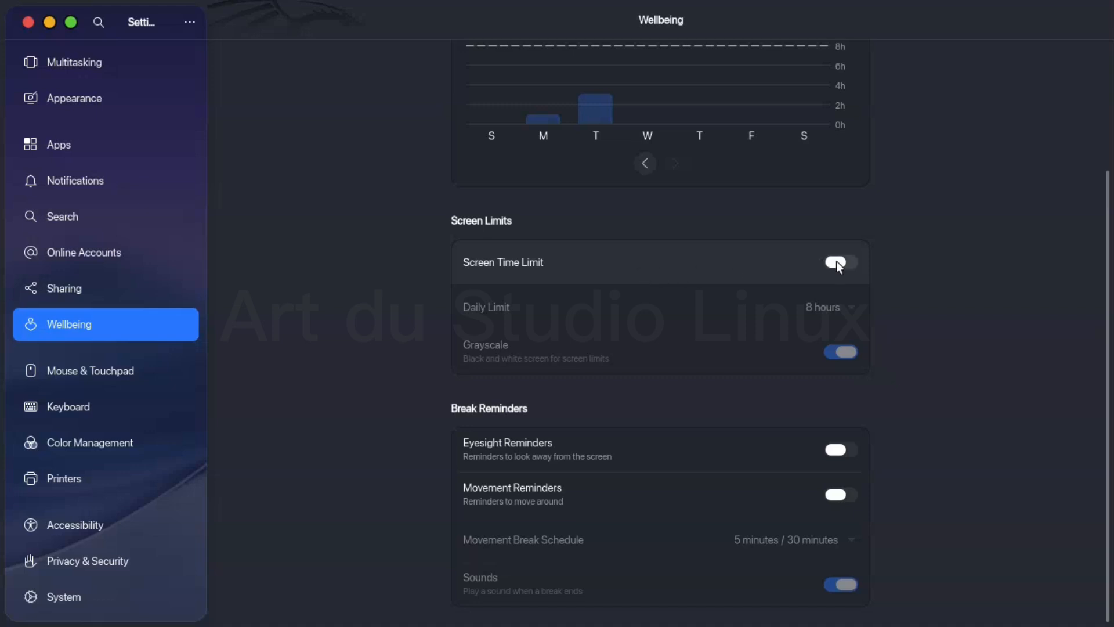
left_click(152, 286)
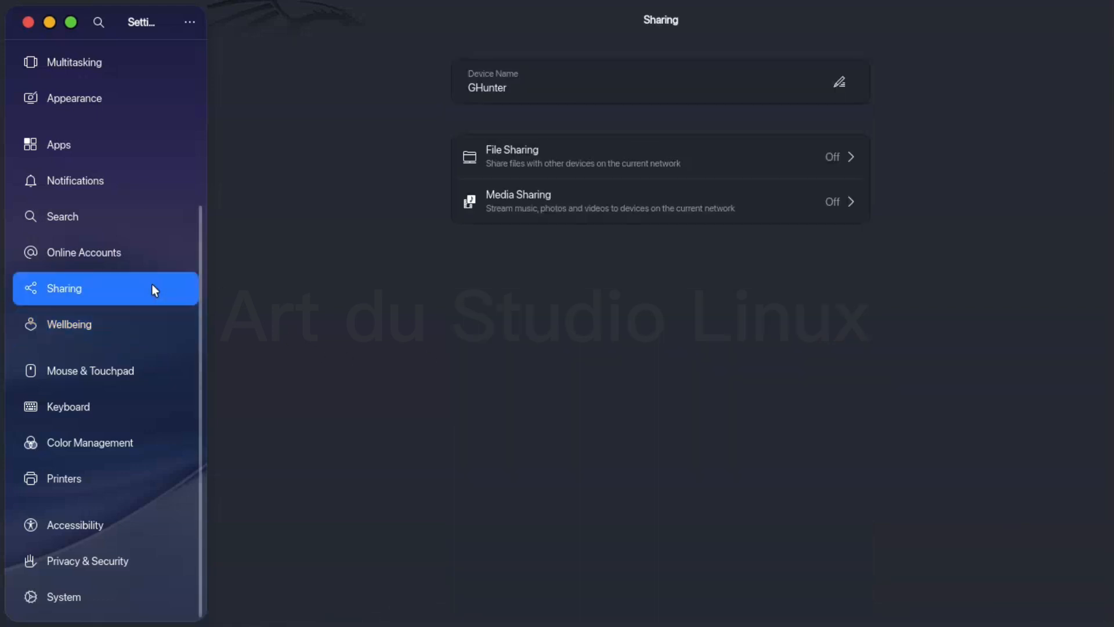
left_click(156, 255)
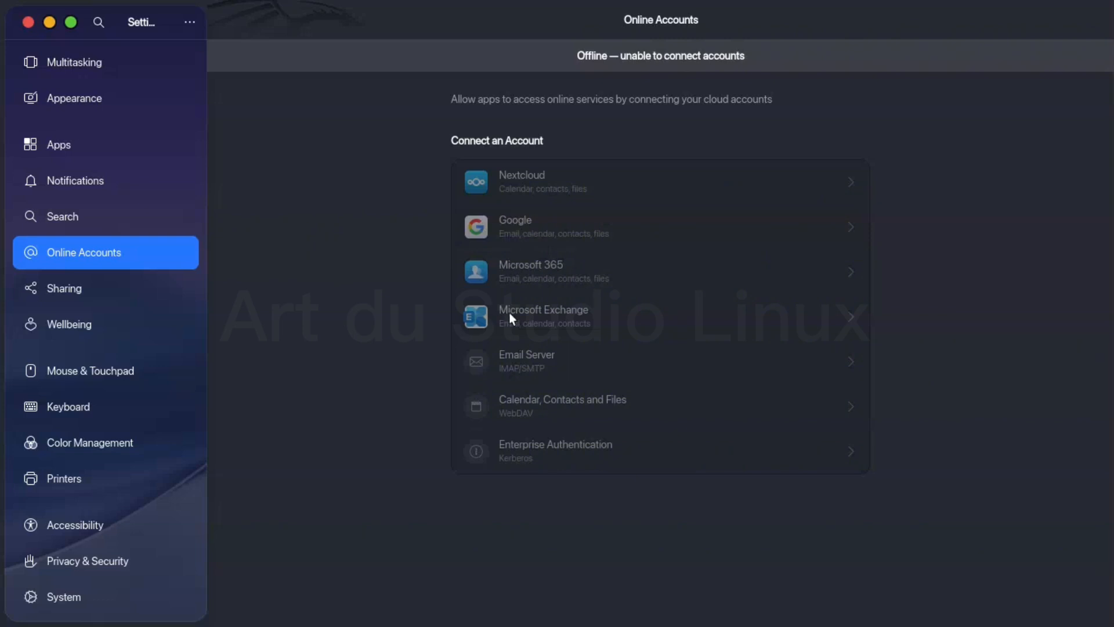
left_click(120, 204)
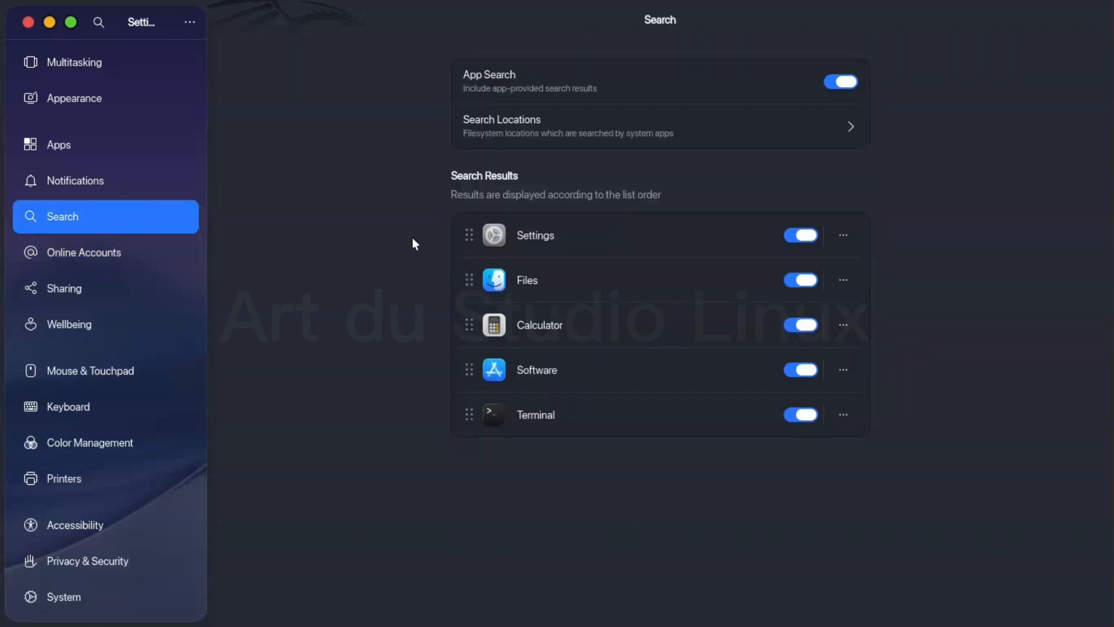
- Look through the per-app entries in the Notifications settings and the installed applications in the Apps settings
left_click(85, 182)
scroll(588, 184, "down", 3)
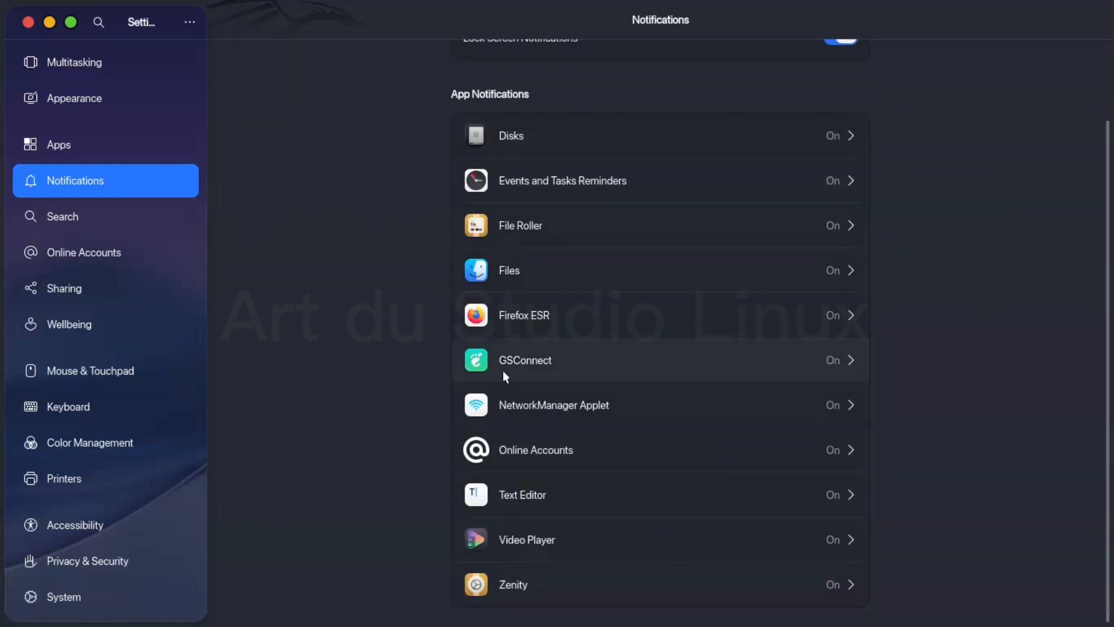
scroll(384, 134, "up", 3)
left_click(121, 154)
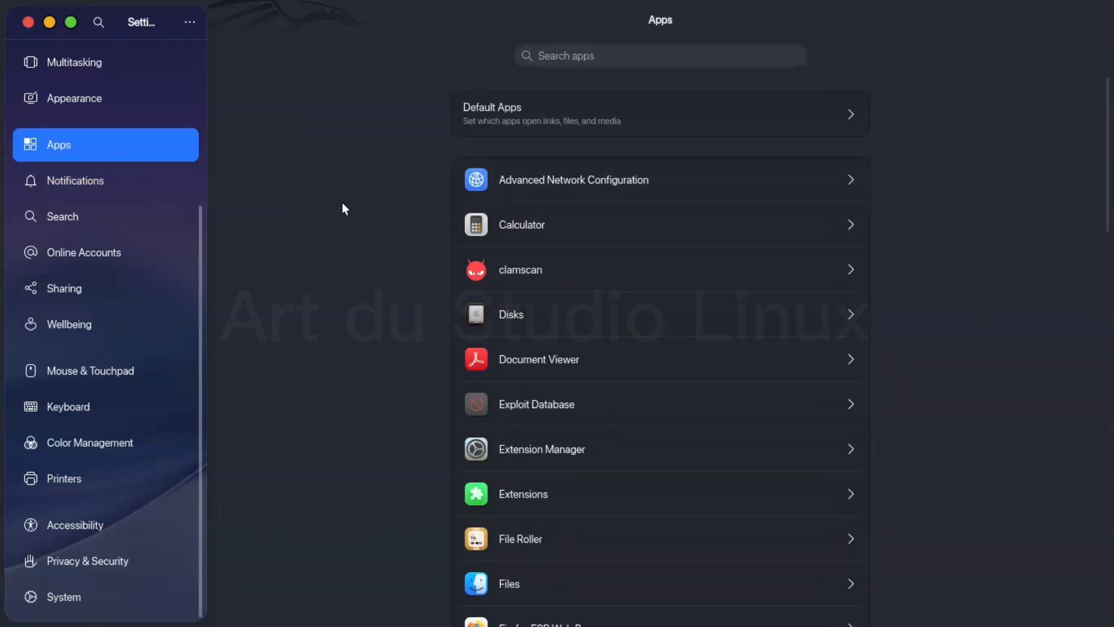
scroll(413, 326, "down", 15)
scroll(412, 325, "up", 10)
- Review the style, accent color and background choices in the Appearance settings
scroll(108, 218, "up", 5)
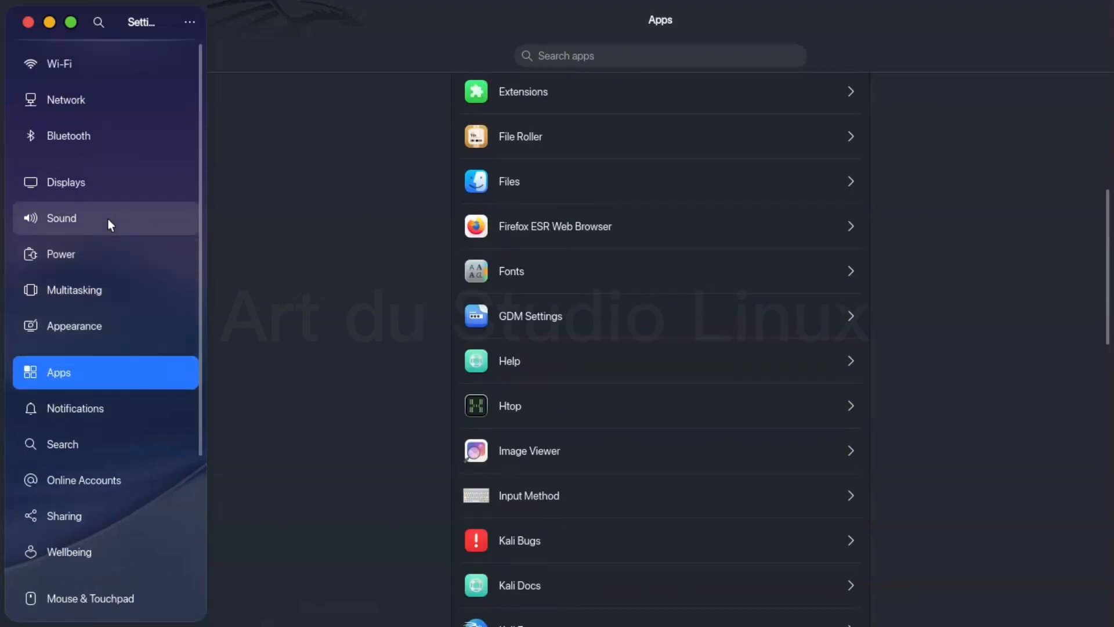
left_click(99, 321)
scroll(599, 263, "down", 5)
scroll(598, 264, "up", 5)
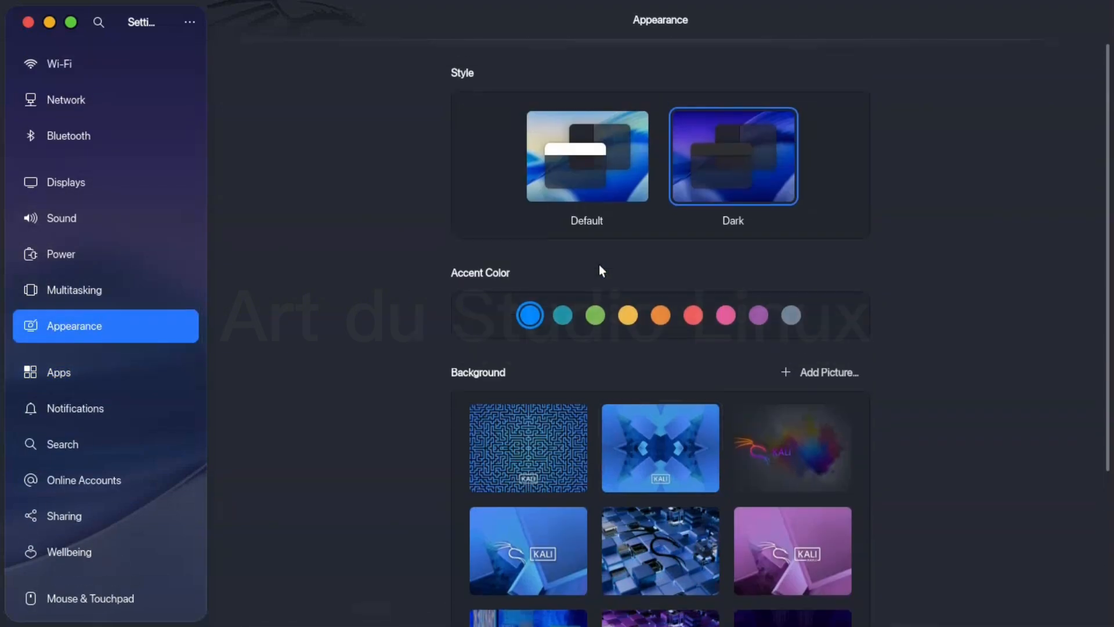
- Review the Multitasking options for workspaces and multiple monitors, try the hot corner, and bring up the Activities Overview
left_click(121, 295)
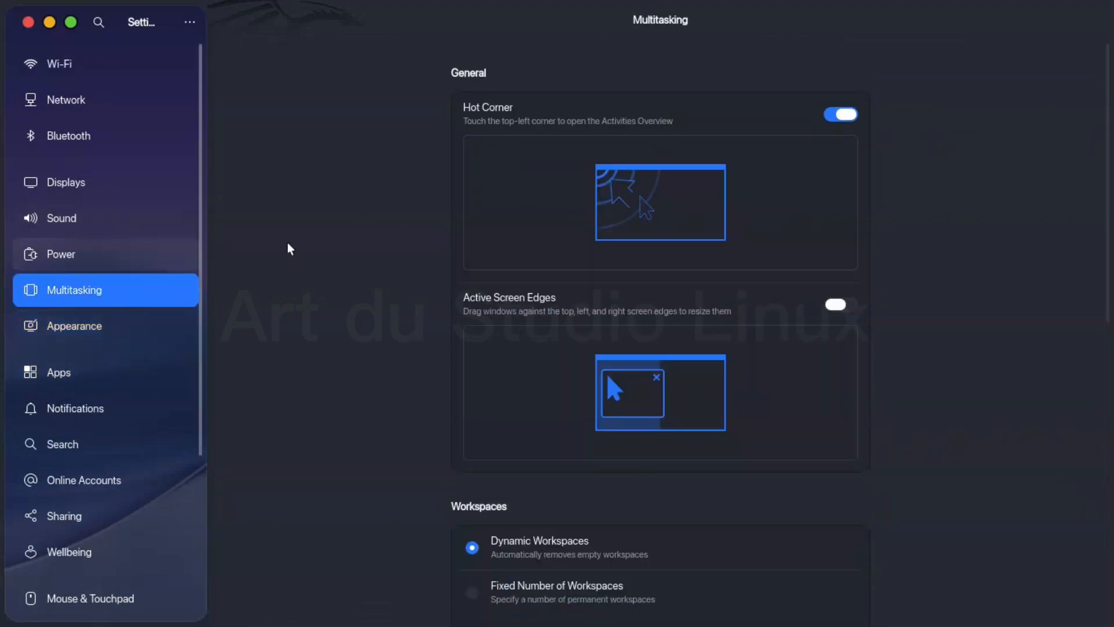
mouse_move(2, 3)
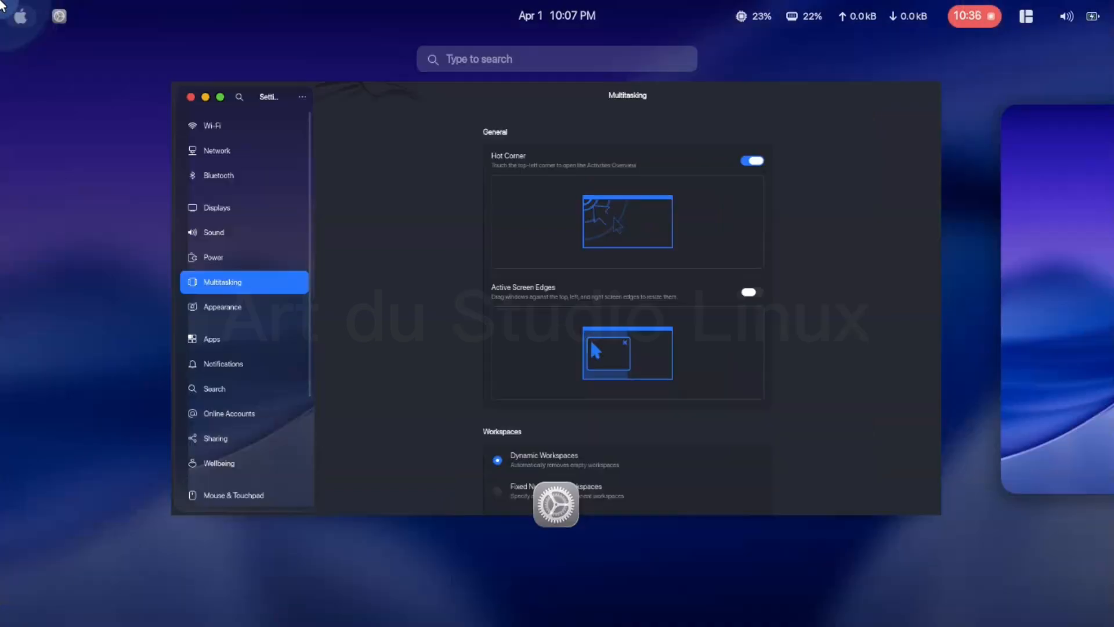
left_click(518, 202)
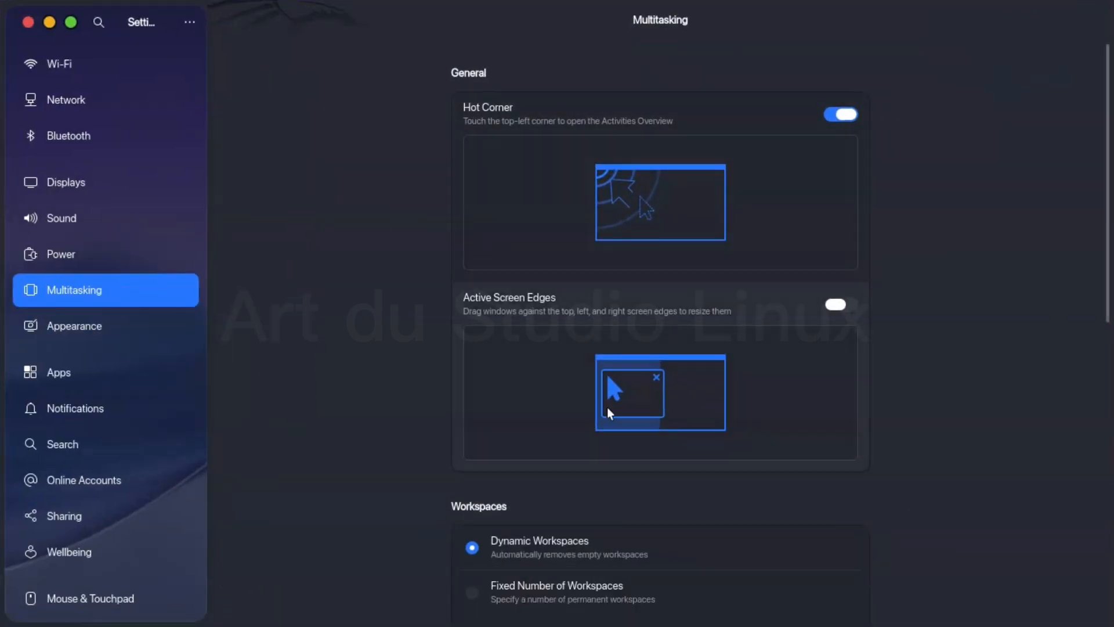
scroll(607, 407, "down", 10)
key("super")
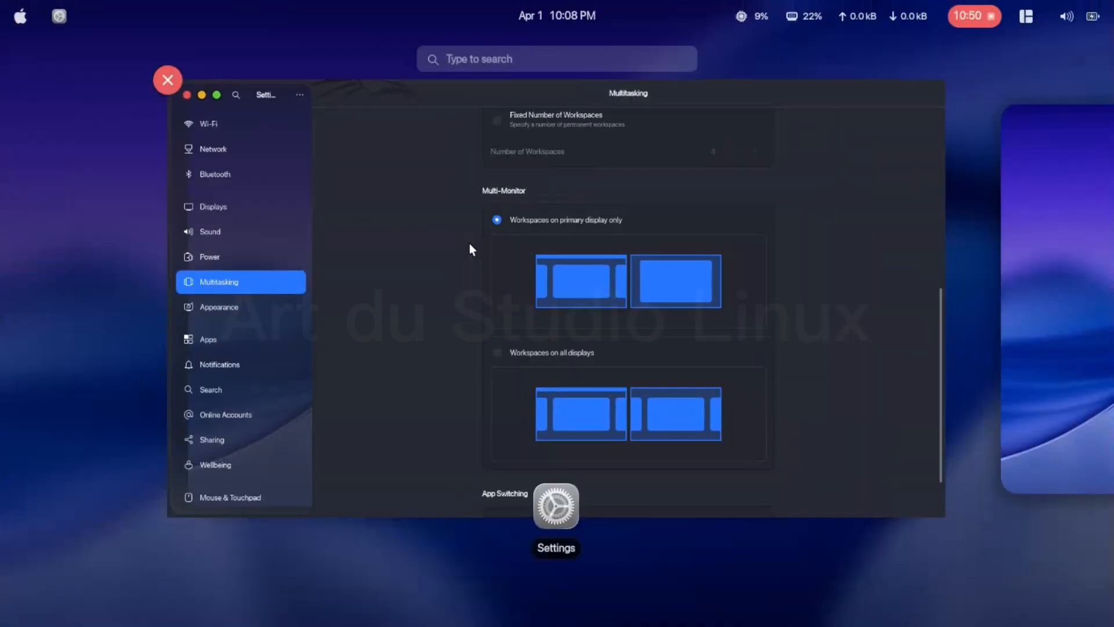
- Set the multi-monitor option to Workspaces on all displays and compare the workspace view in the Activities Overview
key("super")
left_click(471, 391)
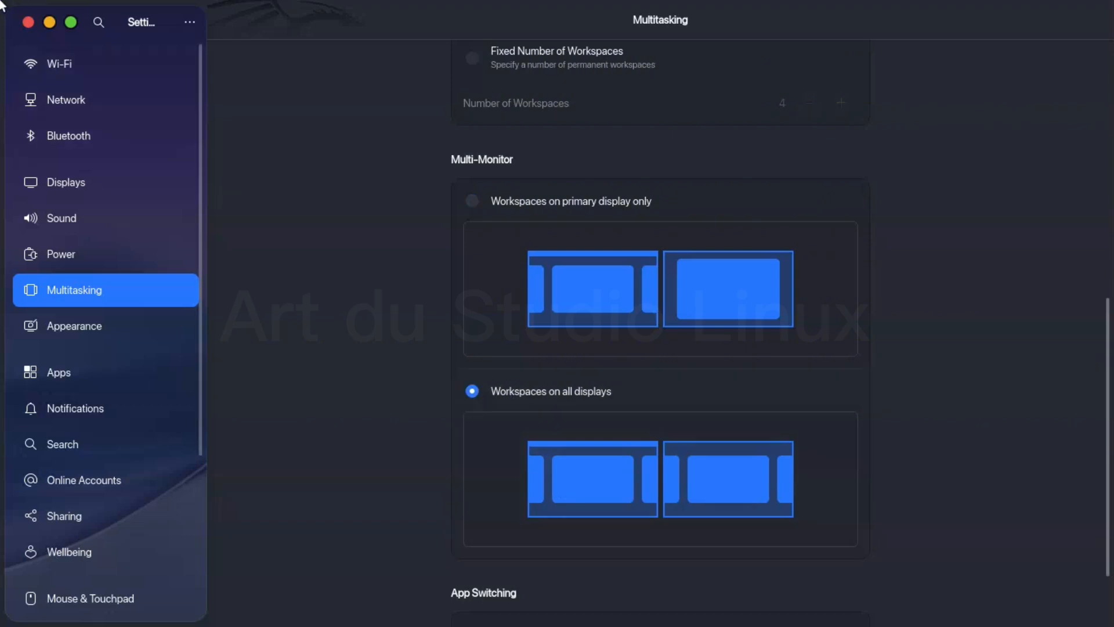
mouse_move(1, 1)
left_click(720, 233)
scroll(663, 391, "down", 3)
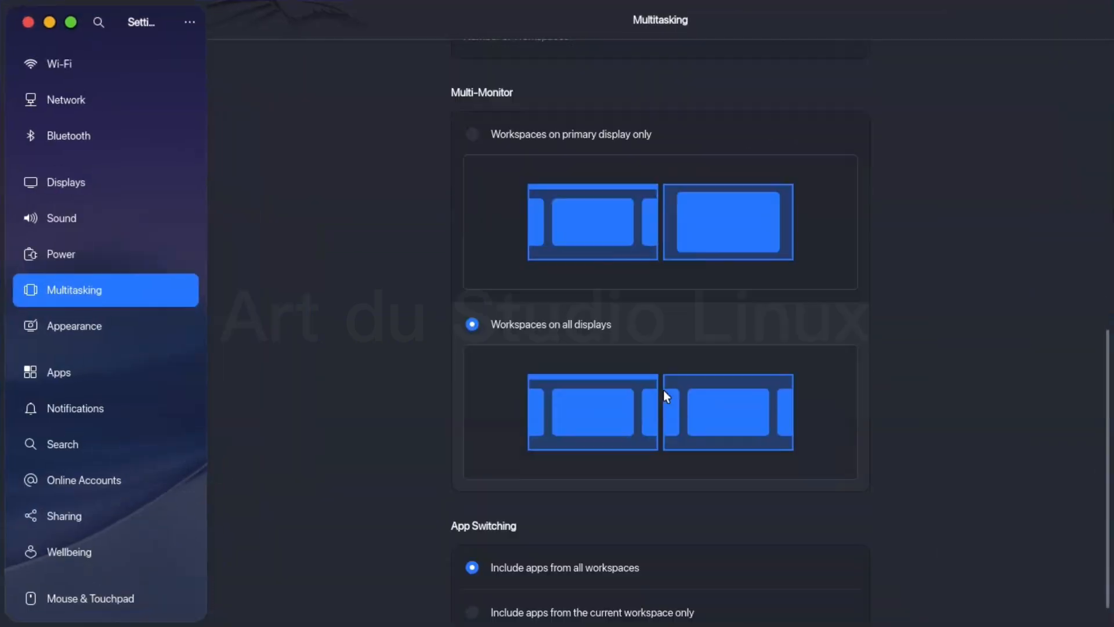
key("super")
scroll(660, 259, "down", 1)
scroll(661, 262, "up", 1)
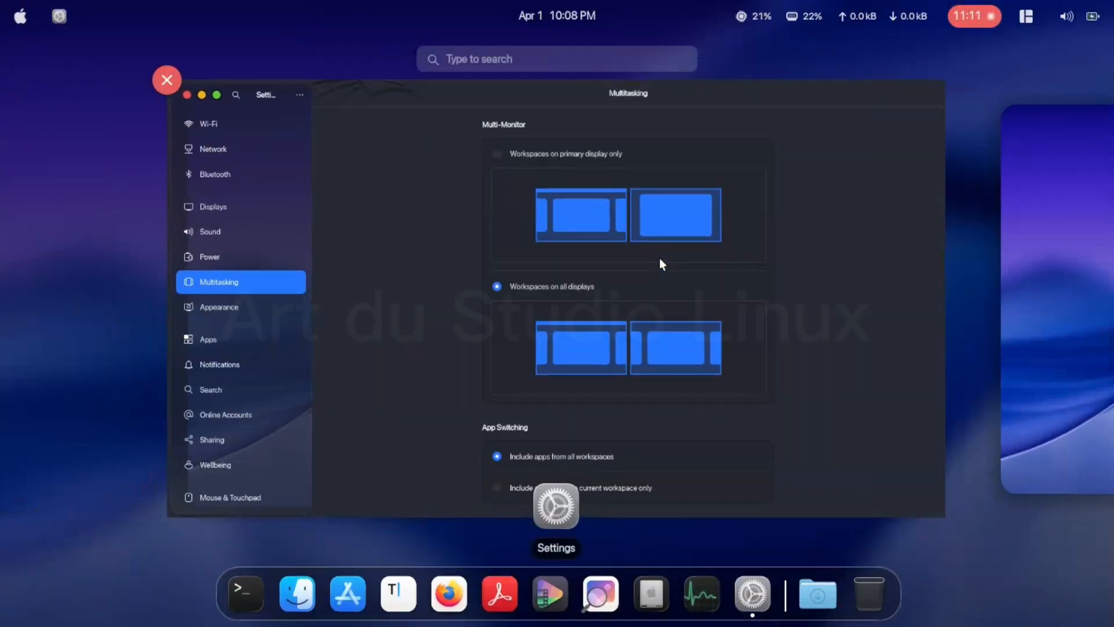
left_click(661, 262)
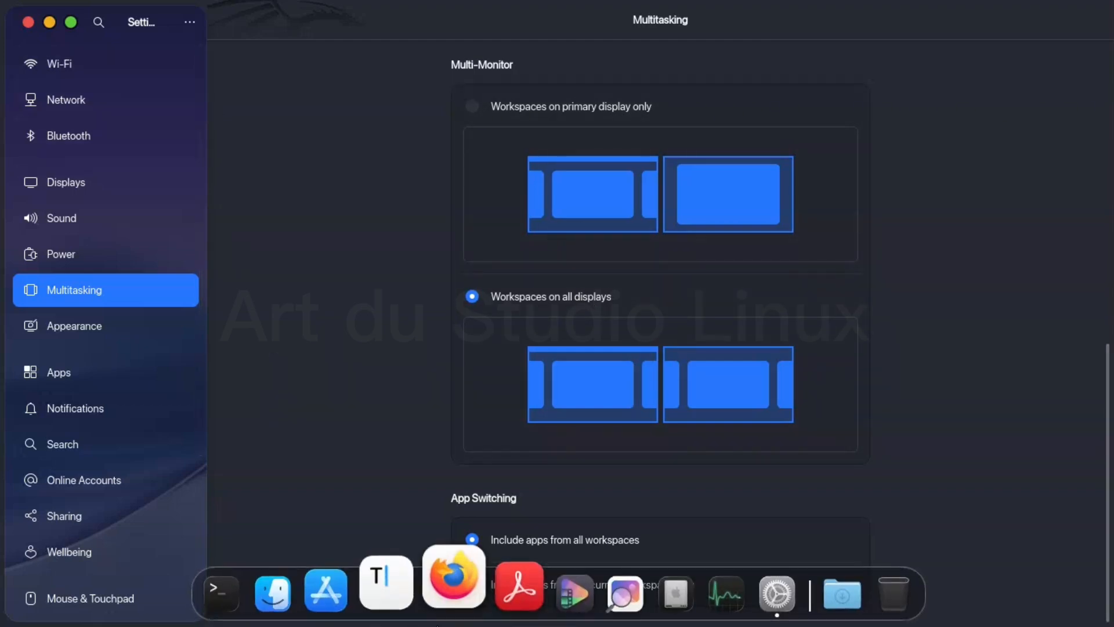
- Open Files over the Settings window, view both in the Activities Overview, then close Files and return to Settings
left_click(293, 559)
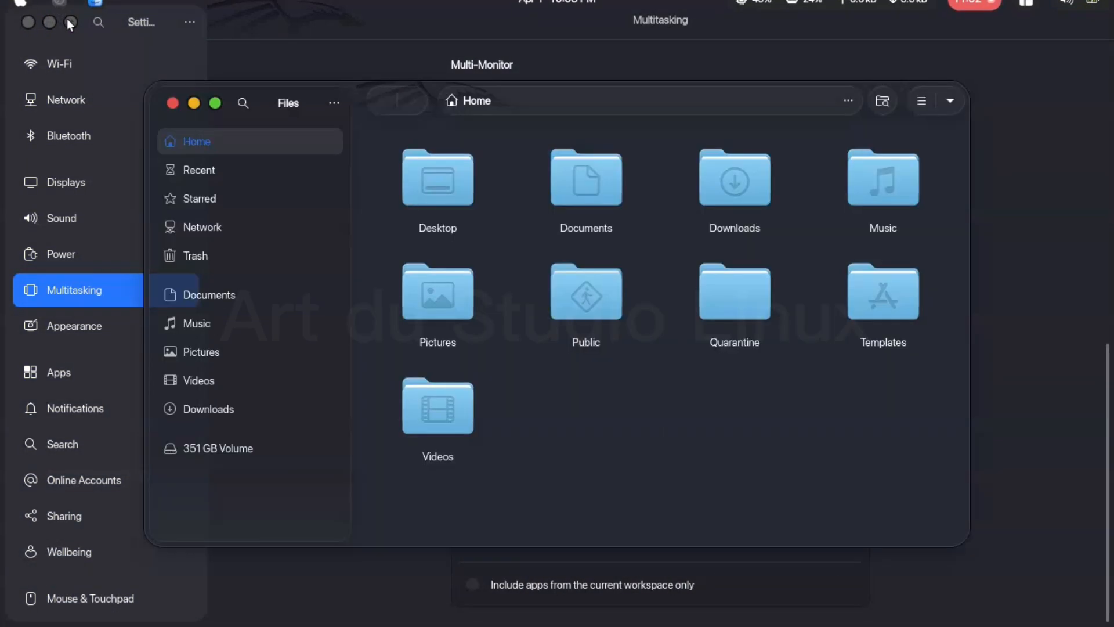
left_click(70, 21)
left_click(482, 184)
key("super")
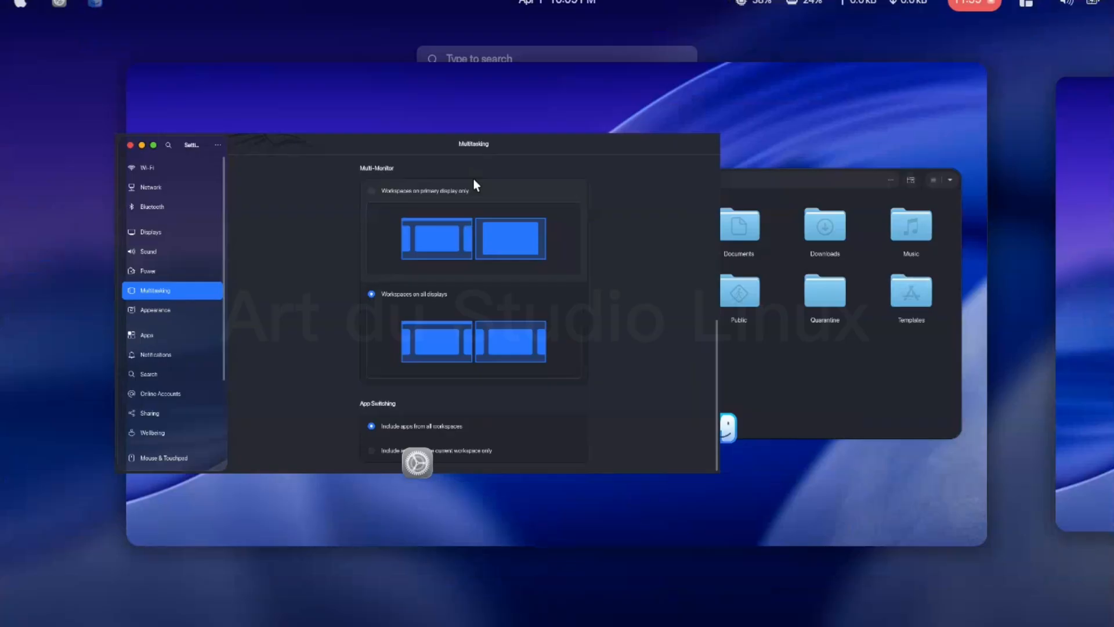
mouse_move(688, 251)
left_click(596, 201)
left_click(465, 256)
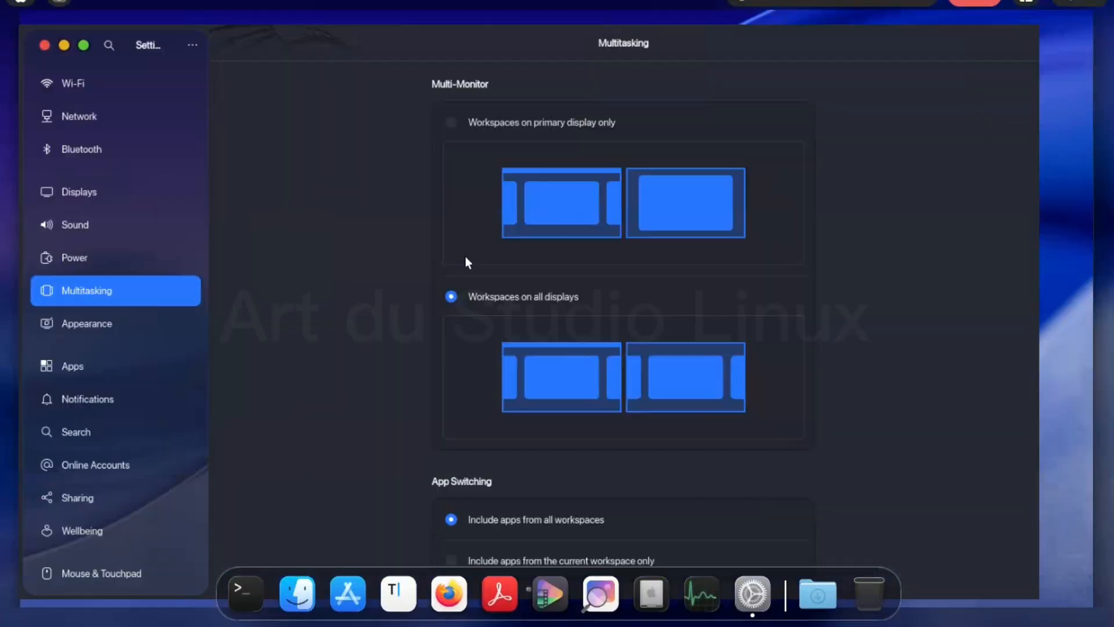
- Turn on Show Battery Percentage in the Power settings and check the system menu in the top bar
left_click(121, 258)
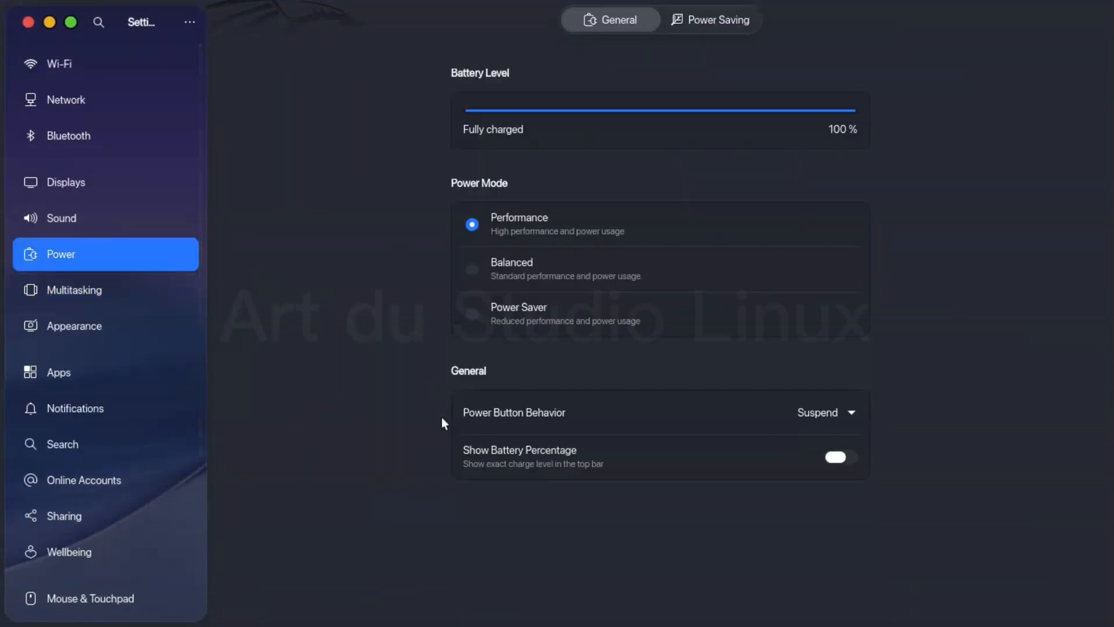
left_click(853, 458)
mouse_move(1057, 4)
left_click(1067, 12)
left_click(1068, 12)
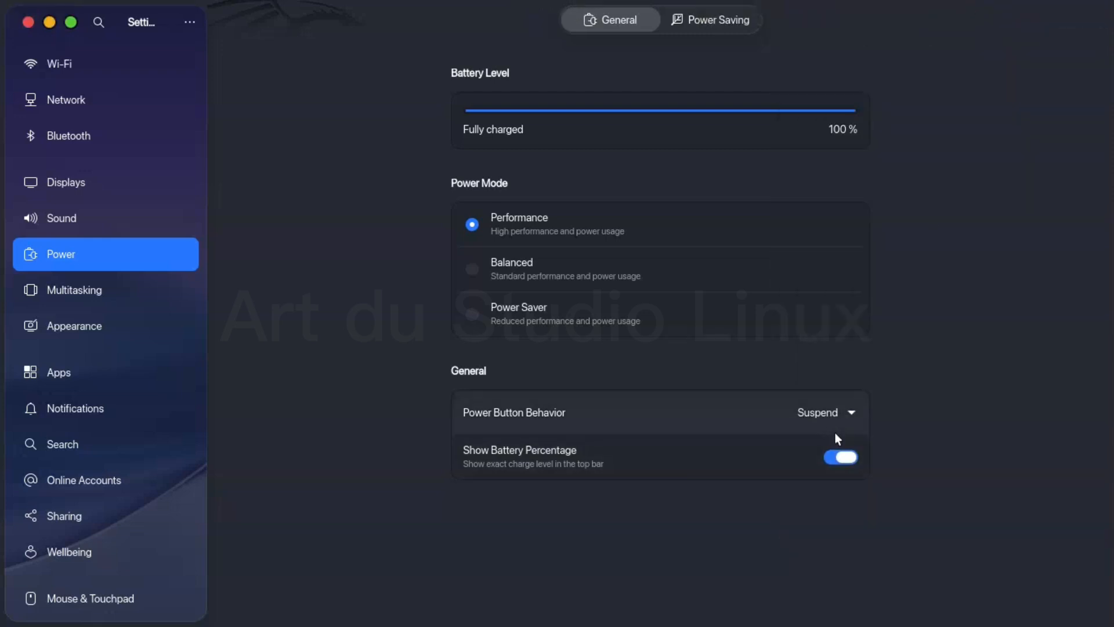
- Set the power mode to Balanced and review the Power Saving options
left_click(469, 270)
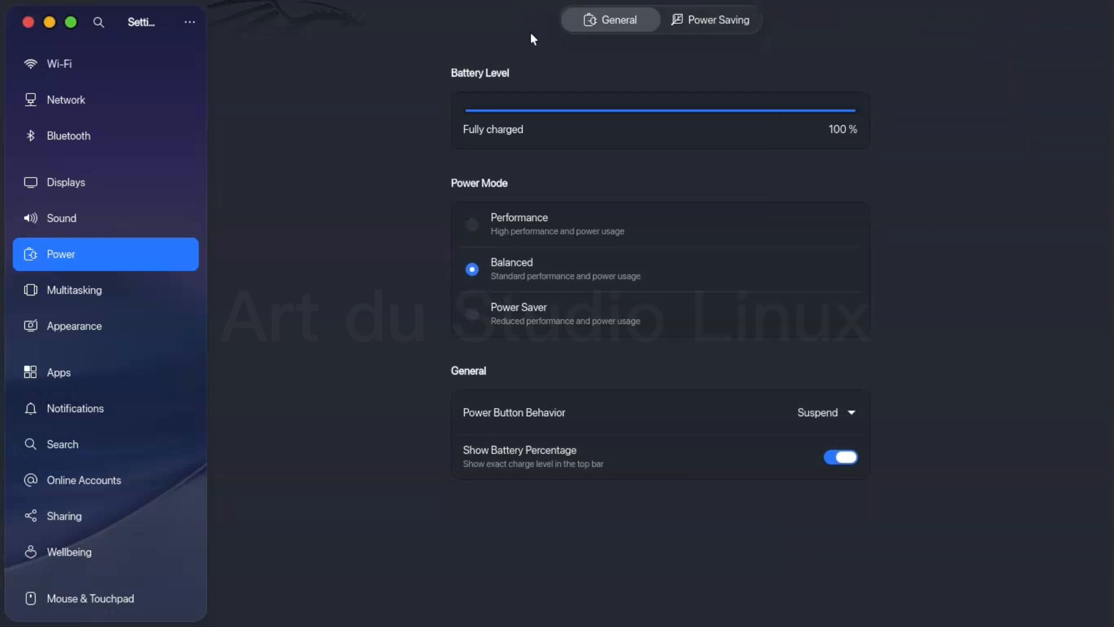
left_click(1057, 6)
left_click(1058, 6)
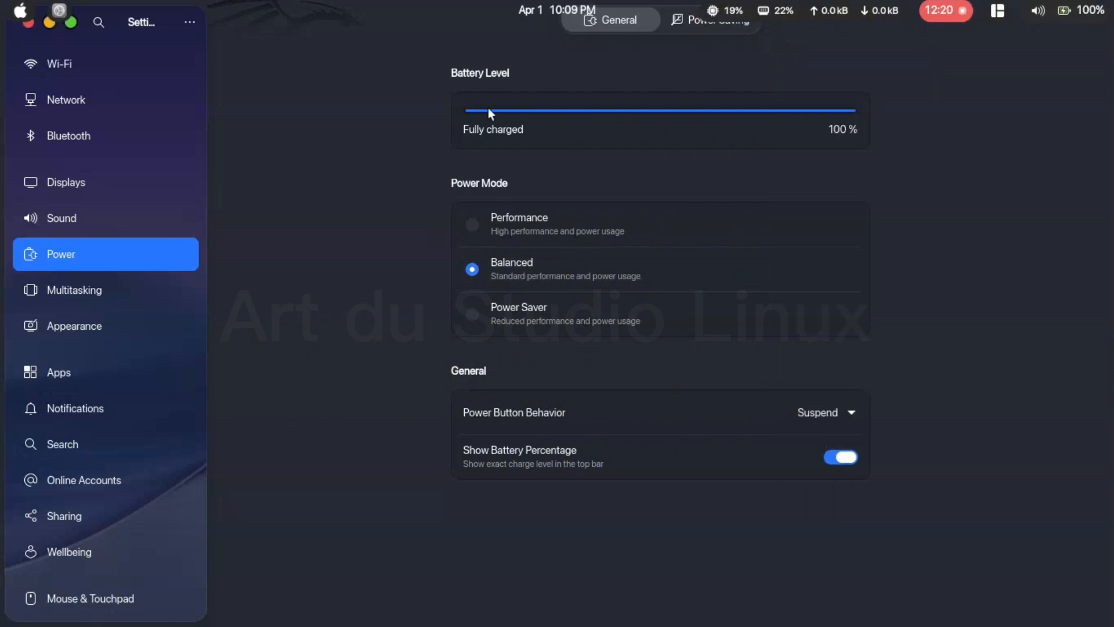
left_click(703, 18)
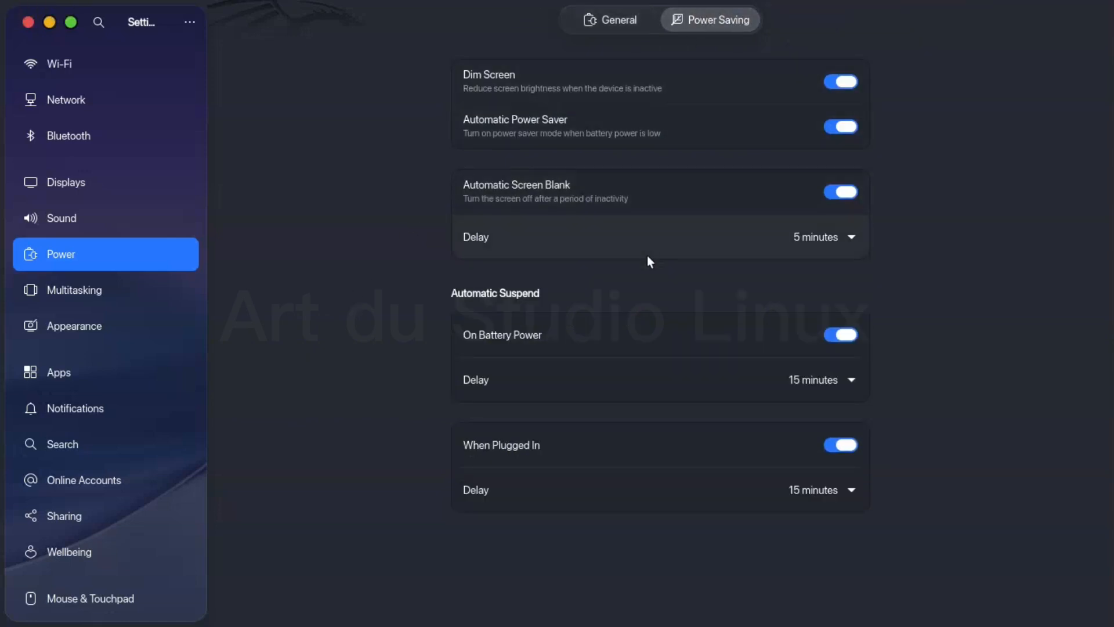
- Look through the Sound settings, including the Test Speakers dialog and the system sound volume levels
left_click(109, 217)
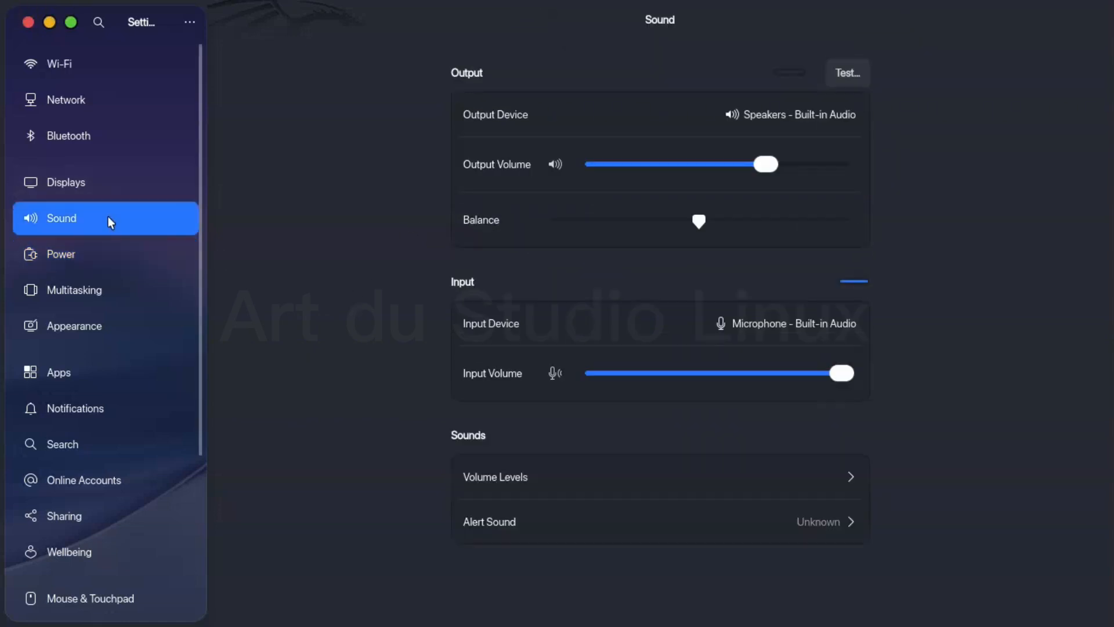
left_click(841, 73)
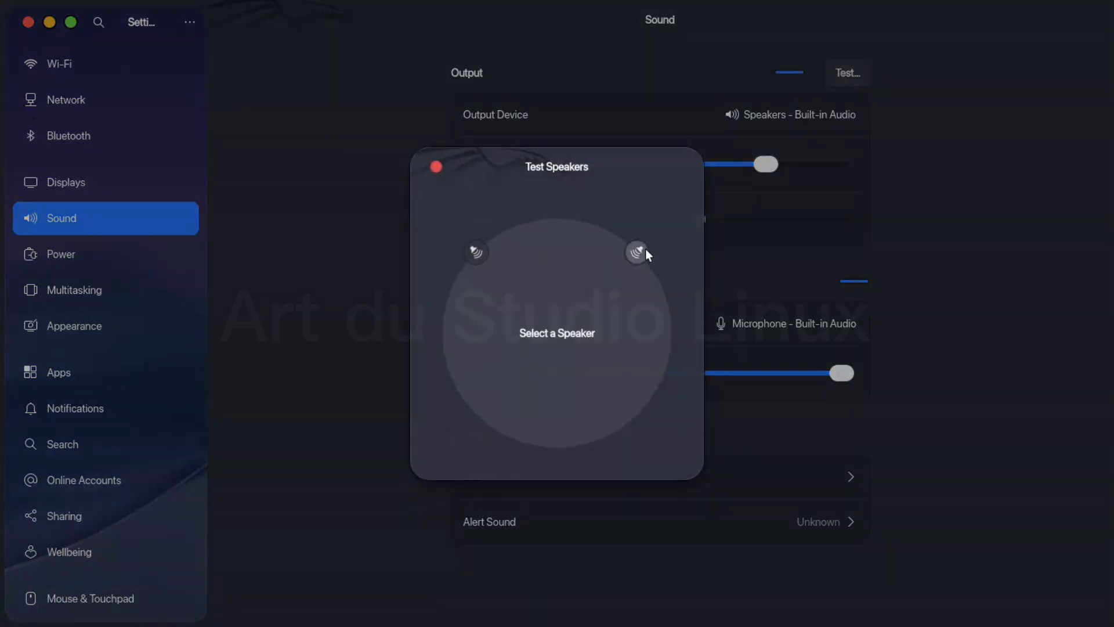
left_click(435, 166)
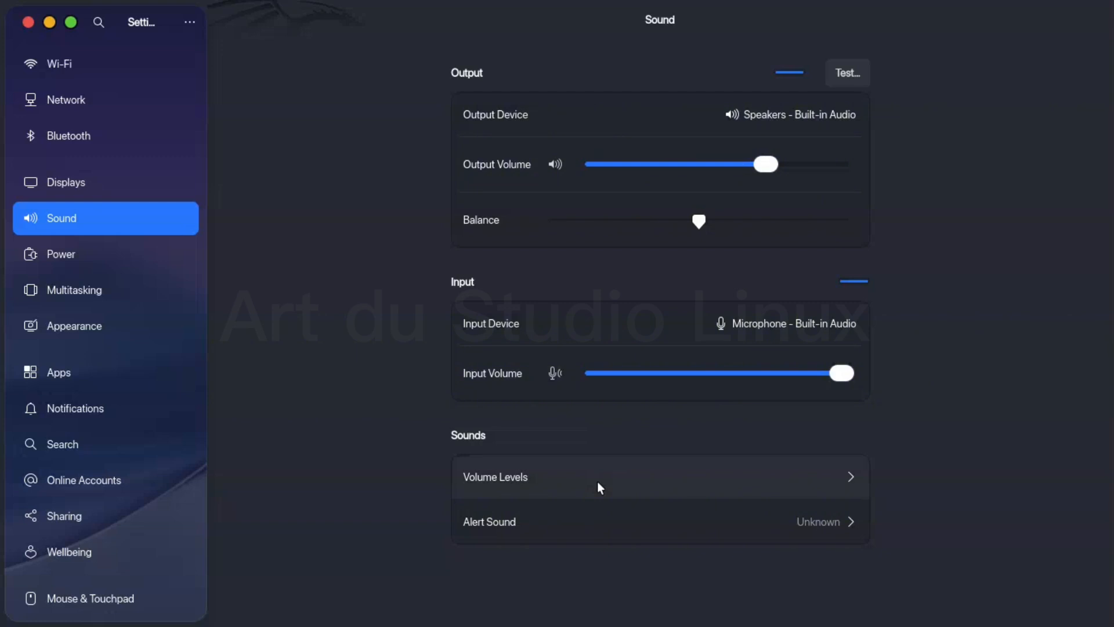
left_click(844, 479)
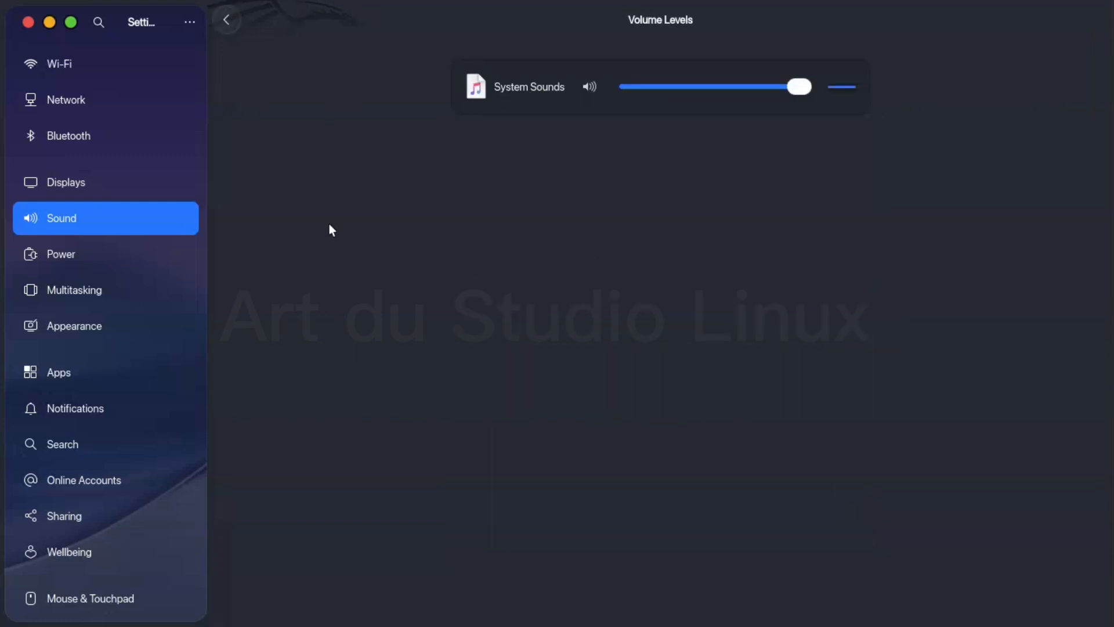
left_click(226, 21)
- Try the Hum, Swing and String alert sounds, then set the alert sound to Click
left_click(521, 512)
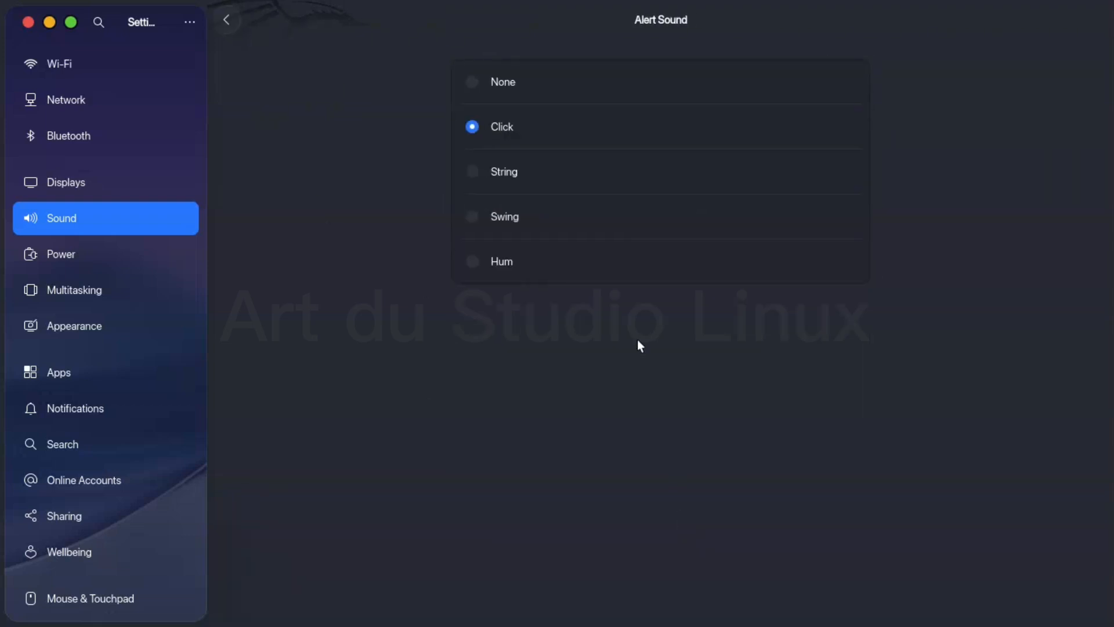
left_click(476, 263)
left_click(467, 221)
left_click(474, 166)
left_click(471, 127)
left_click(215, 22)
- Turn on Night Light for the display and reduce its color temperature warmth to about the middle of the range
left_click(95, 174)
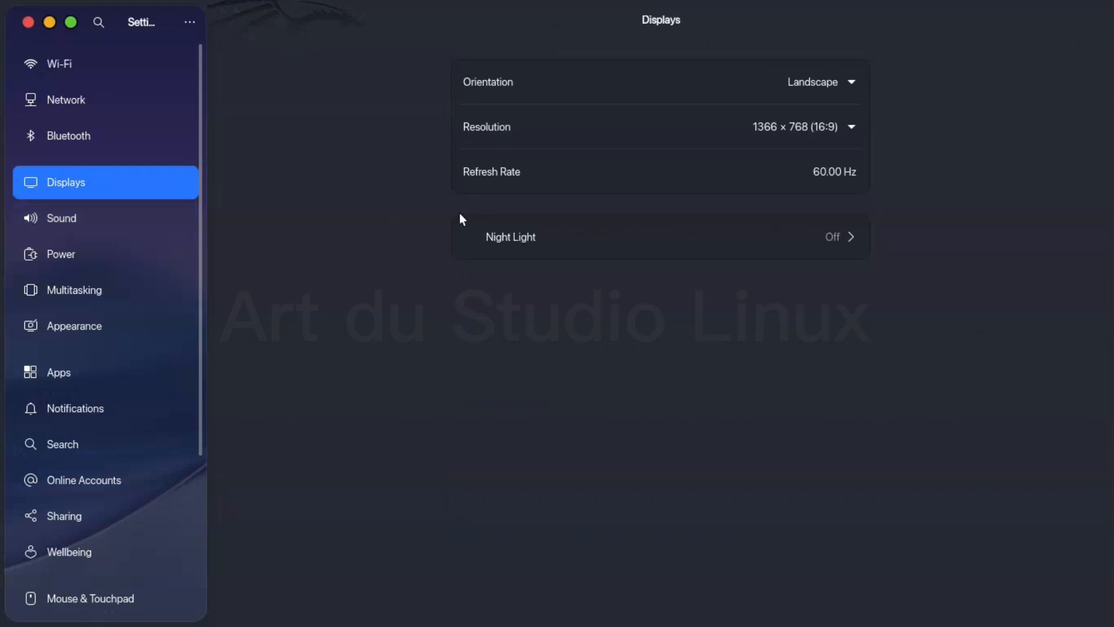
left_click(830, 241)
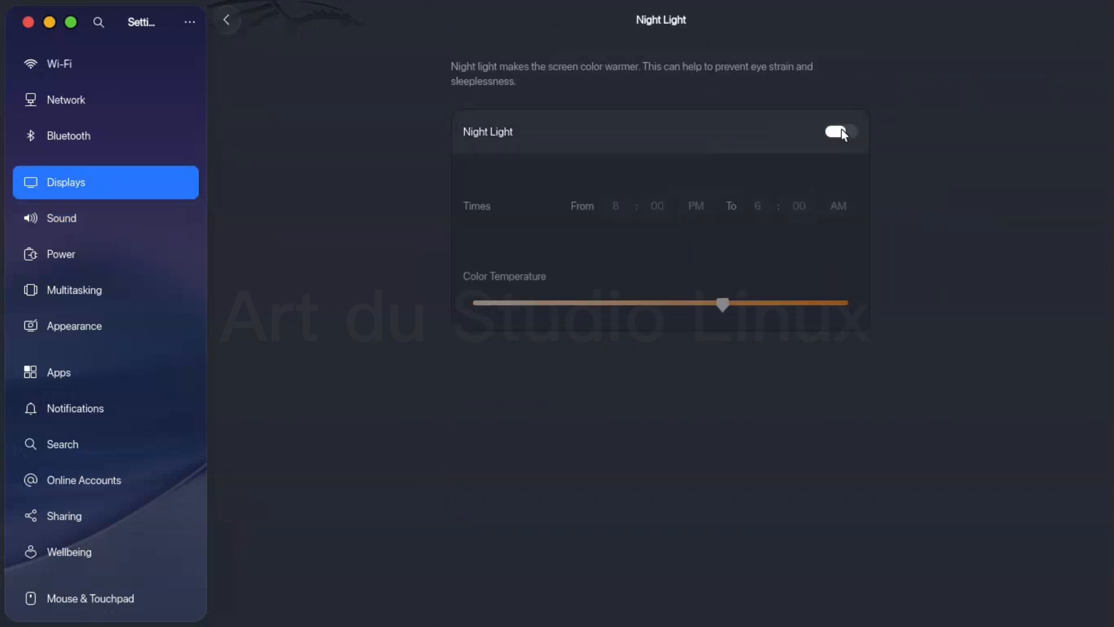
left_click(838, 131)
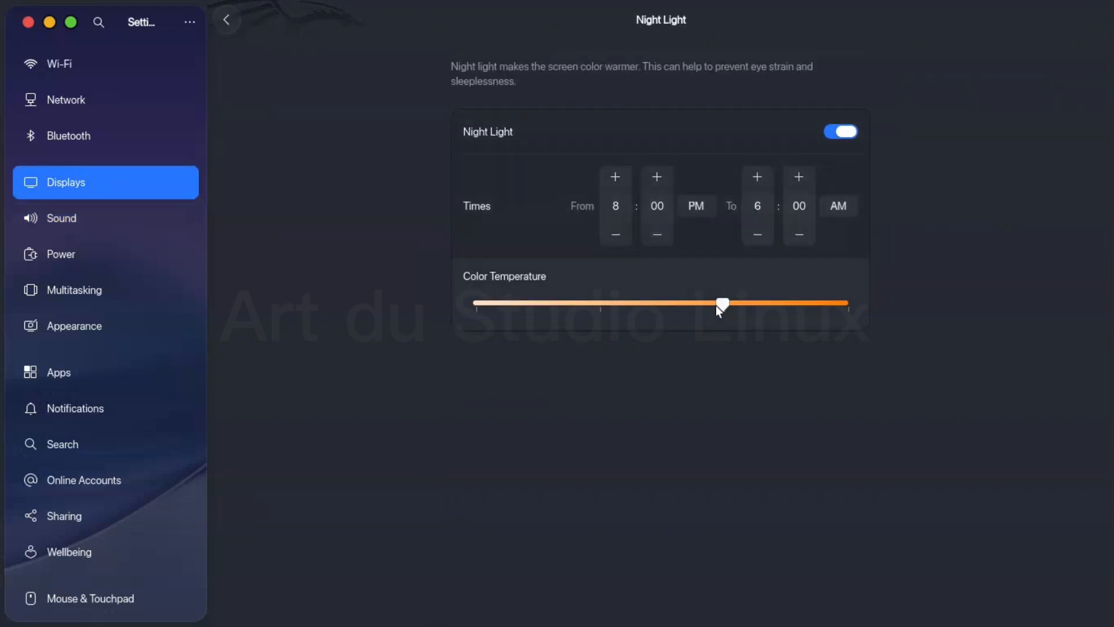
left_click_drag(723, 304, 665, 304)
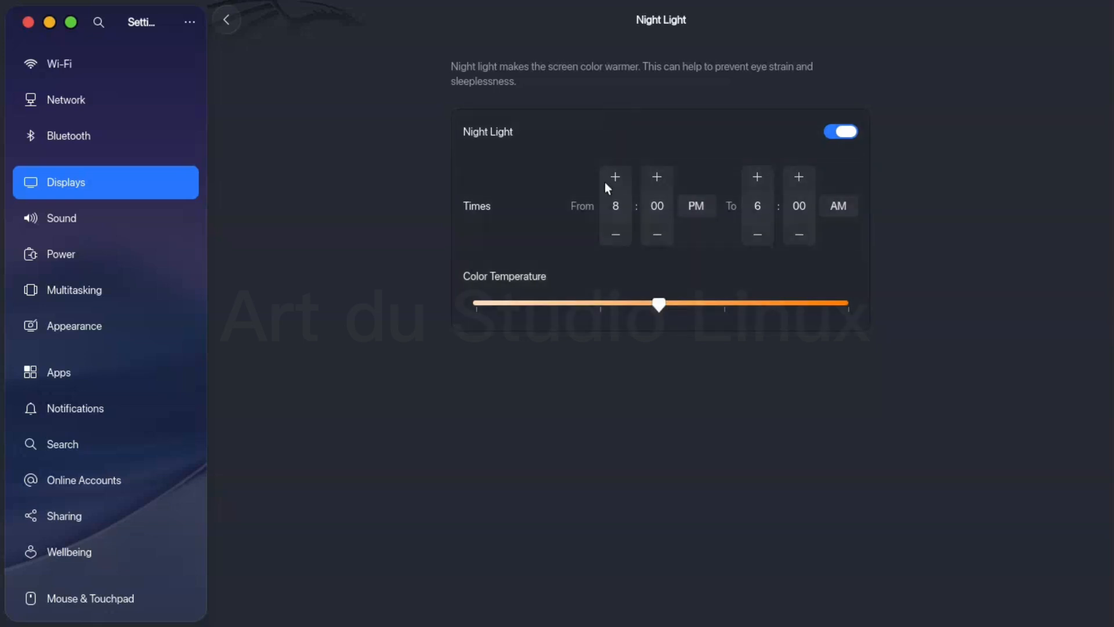
left_click(232, 22)
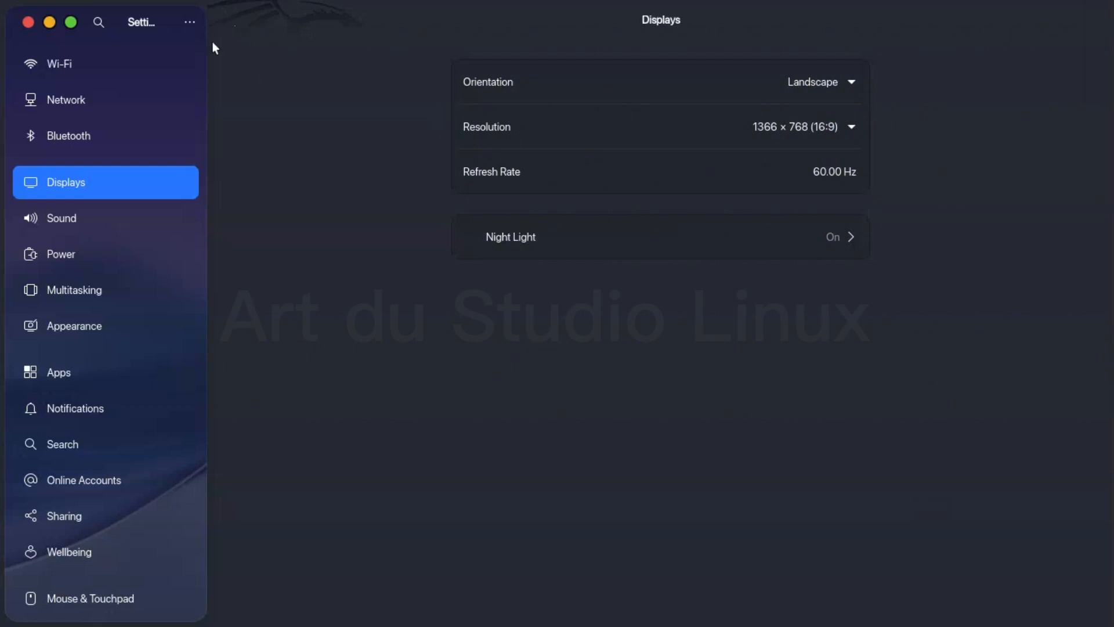
- Look at the Bluetooth devices and the wired, VPN and proxy entries in the Network settings
left_click(151, 144)
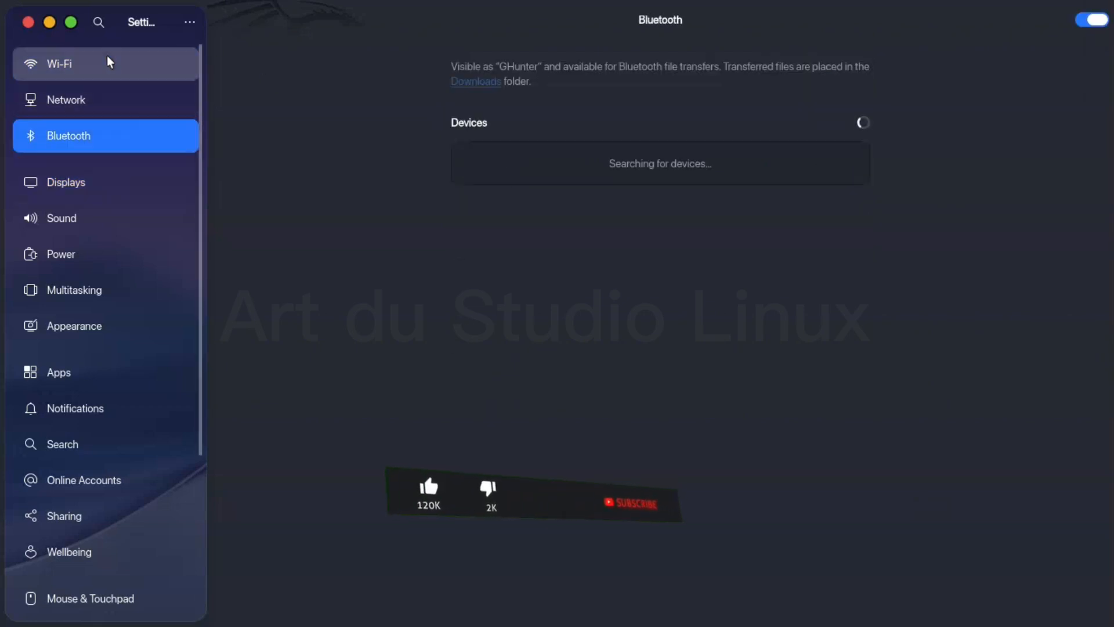
left_click(98, 107)
- Turn on Always Show Accessibility Menu and check the accessibility menu's options in the top bar
scroll(120, 395, "down", 5)
scroll(120, 395, "down", 2)
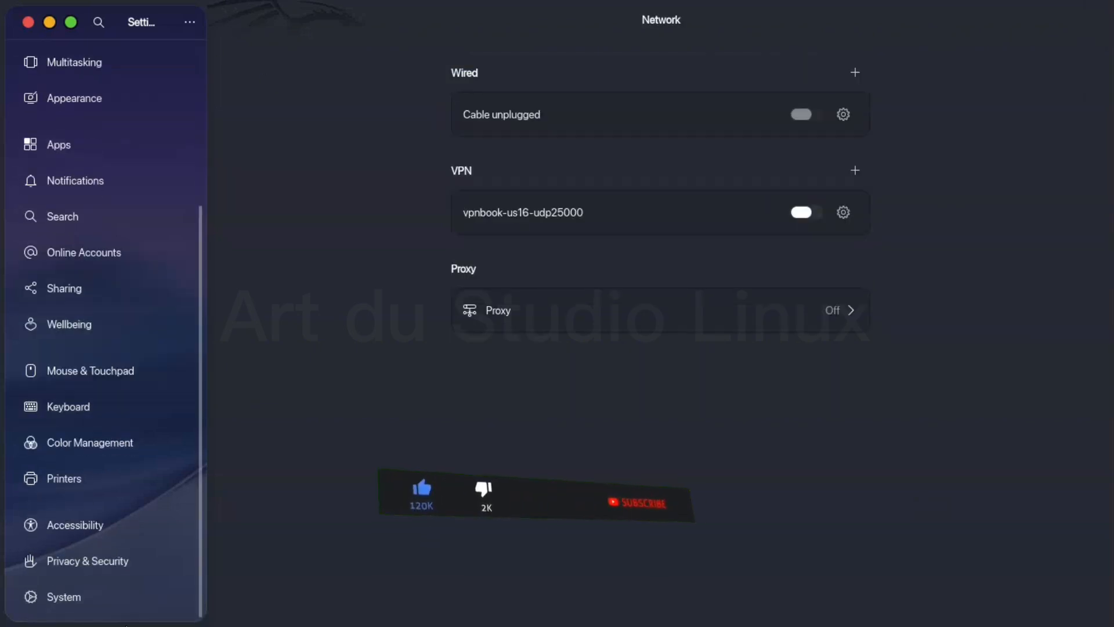
left_click(100, 528)
left_click(839, 81)
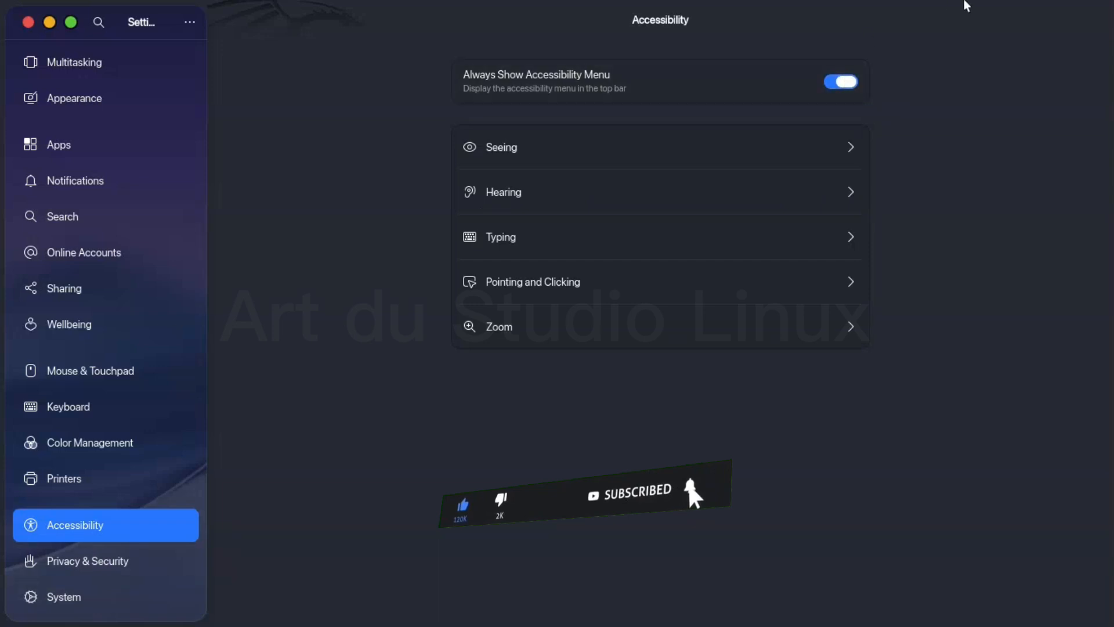
left_click(977, 20)
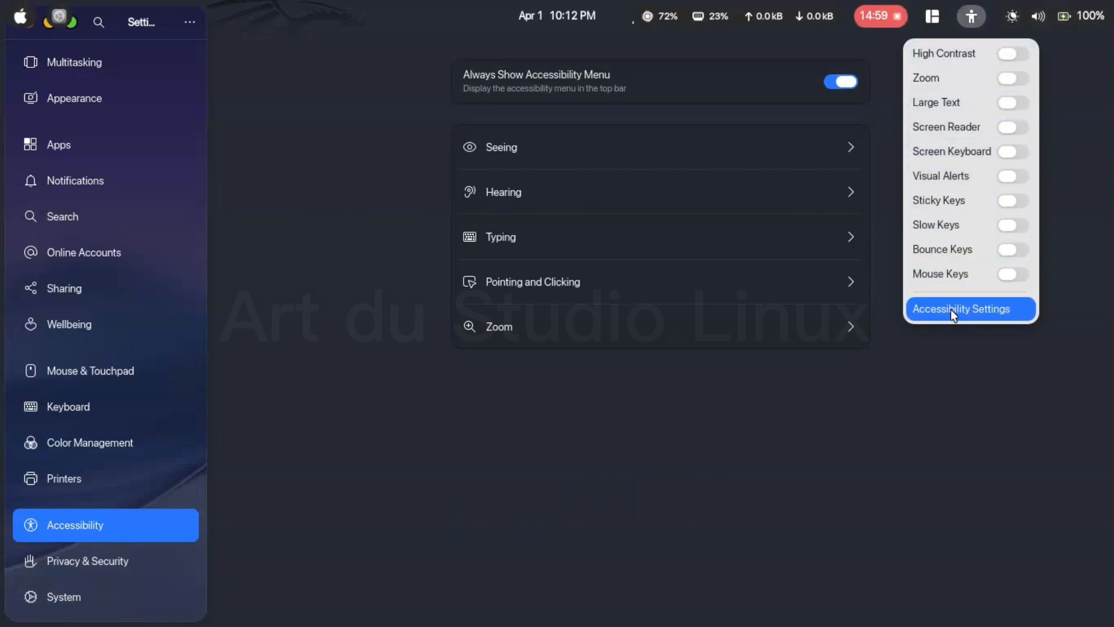
left_click(813, 42)
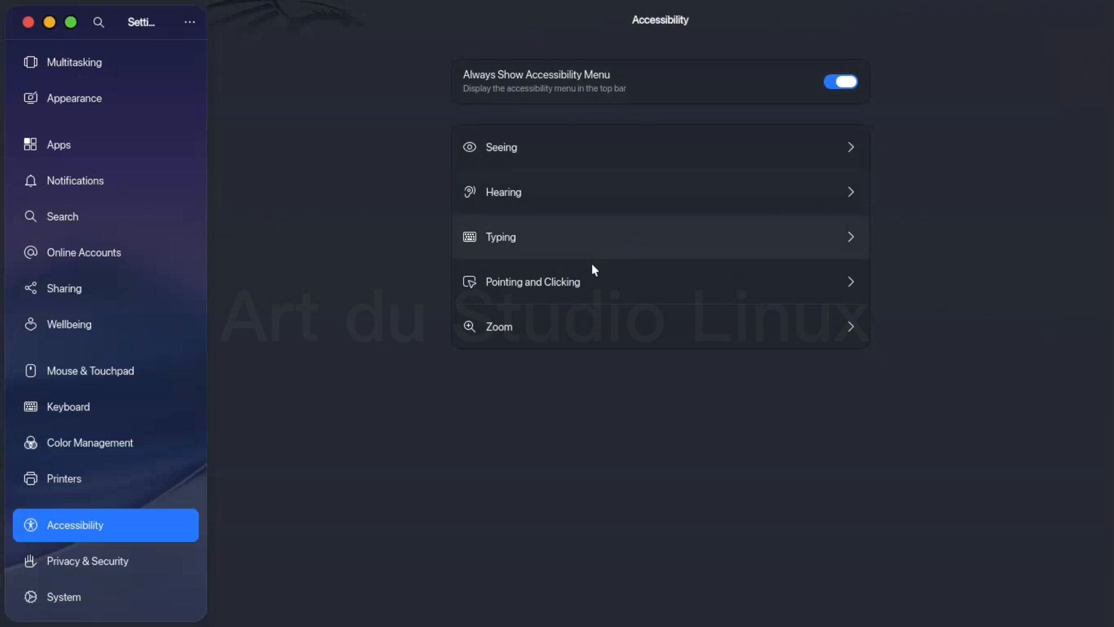
- Look through the Seeing and the Pointing & Clicking options in the Accessibility settings
left_click(548, 149)
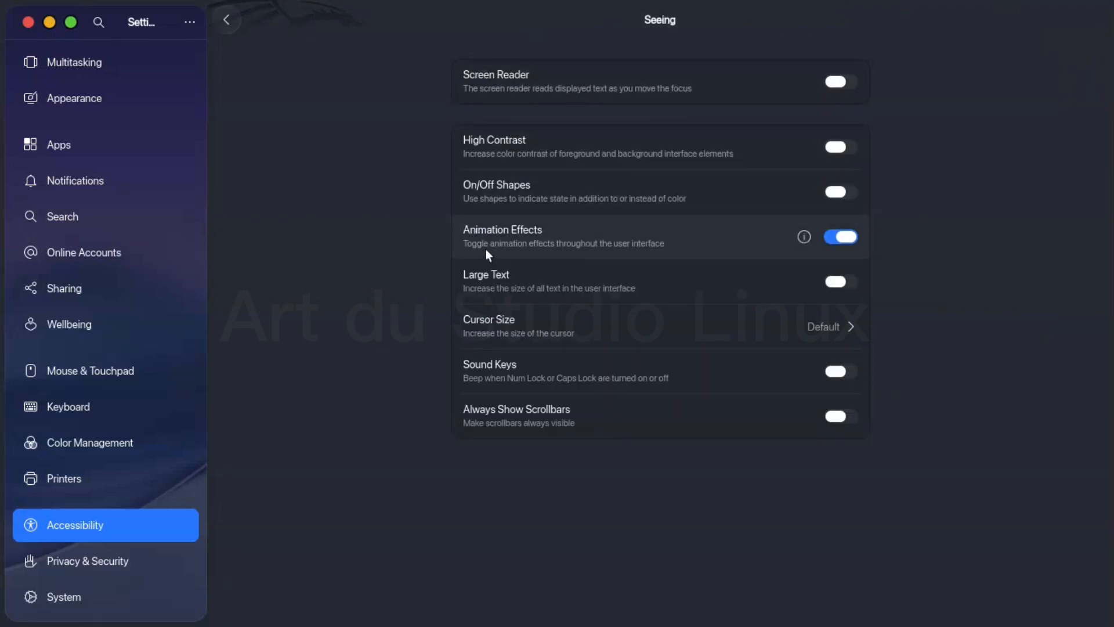
left_click(222, 21)
left_click(636, 295)
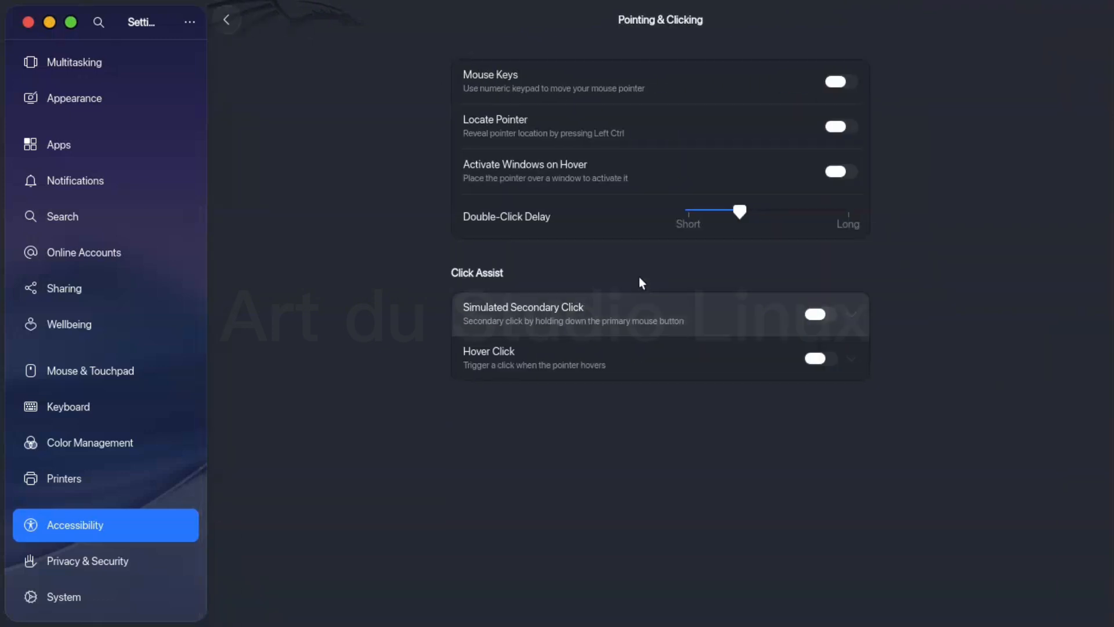
left_click(227, 20)
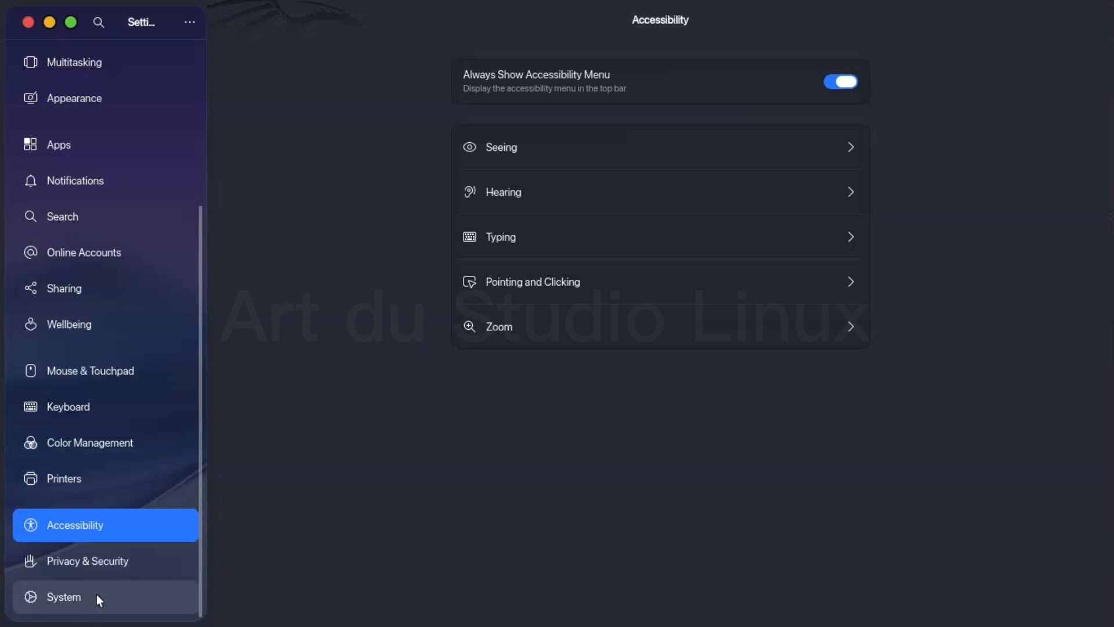
- Look at the Region & Language page in the System settings
left_click(97, 596)
left_click(693, 76)
left_click(228, 21)
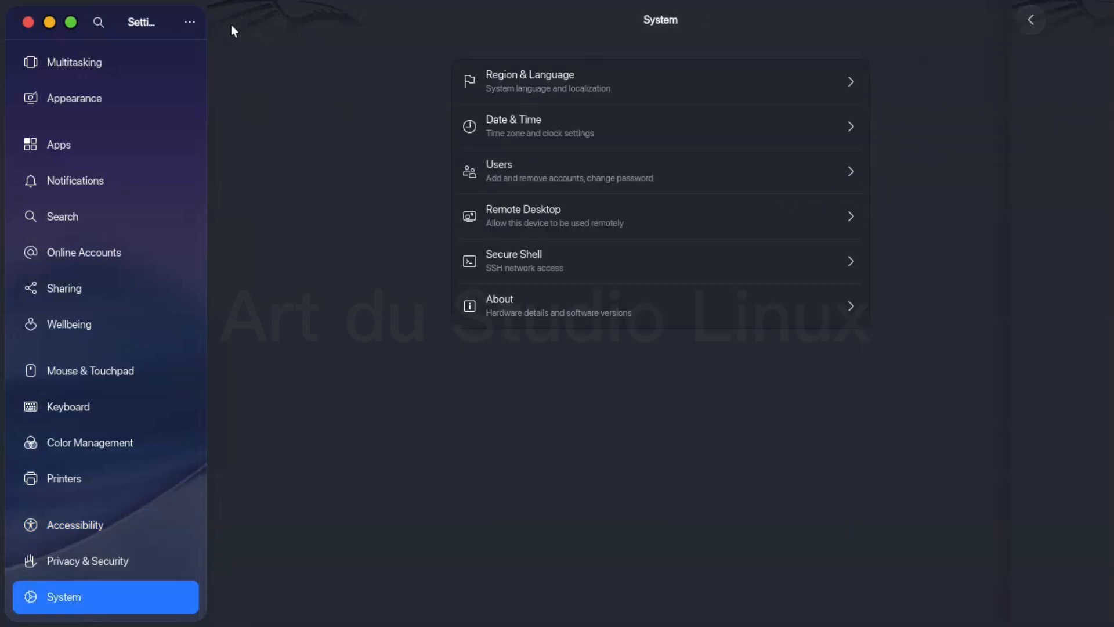
- Change the user account's picture in the Users settings to the blue game controller image
left_click(633, 171)
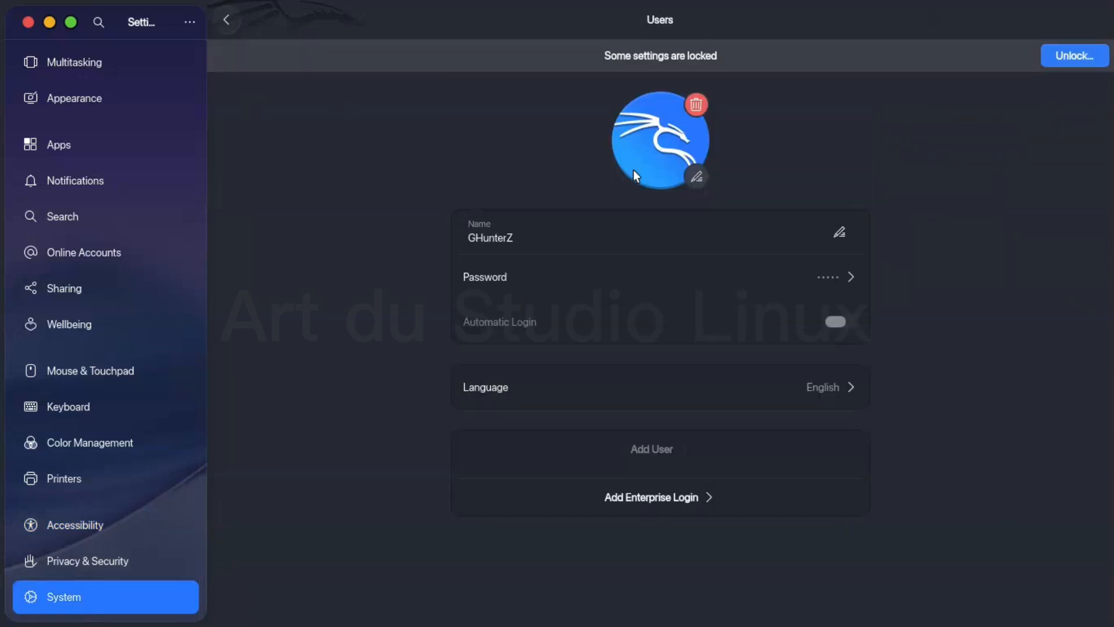
left_click(696, 176)
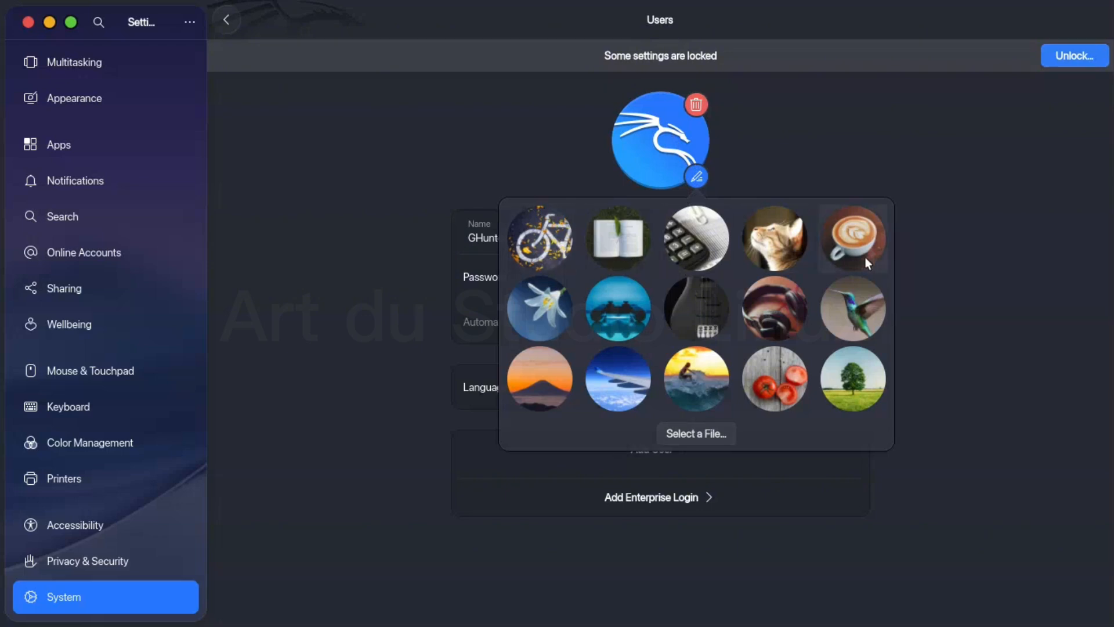
left_click(596, 319)
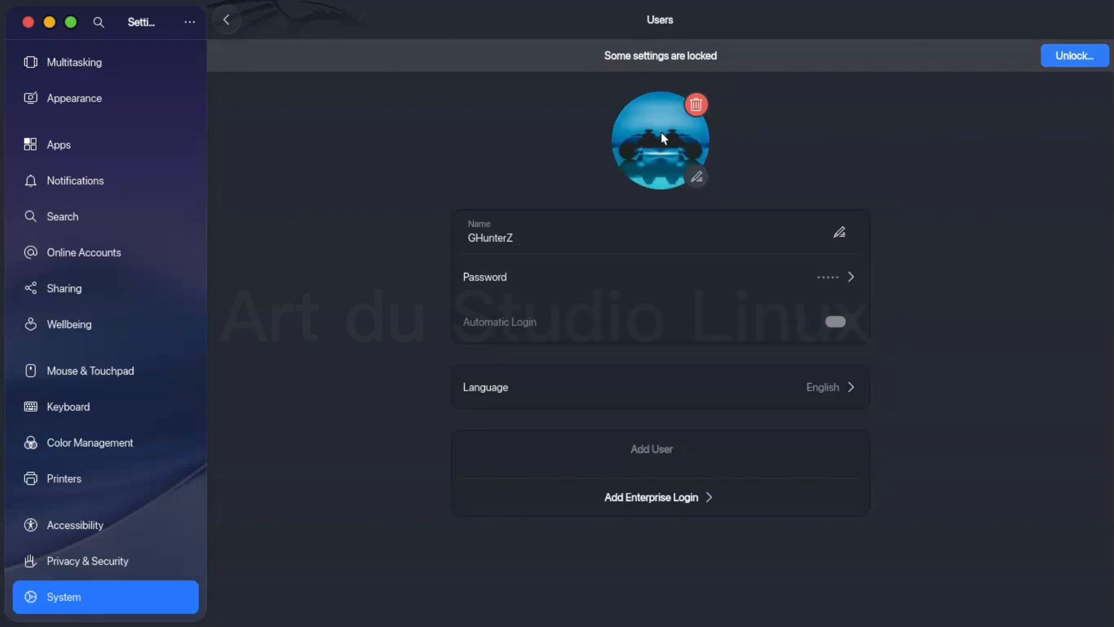
- Change the user account's picture to the Art & Design image file_000000006fd4722f8efc293c79431808.png from the png folder in Pictures
left_click(694, 180)
left_click(702, 433)
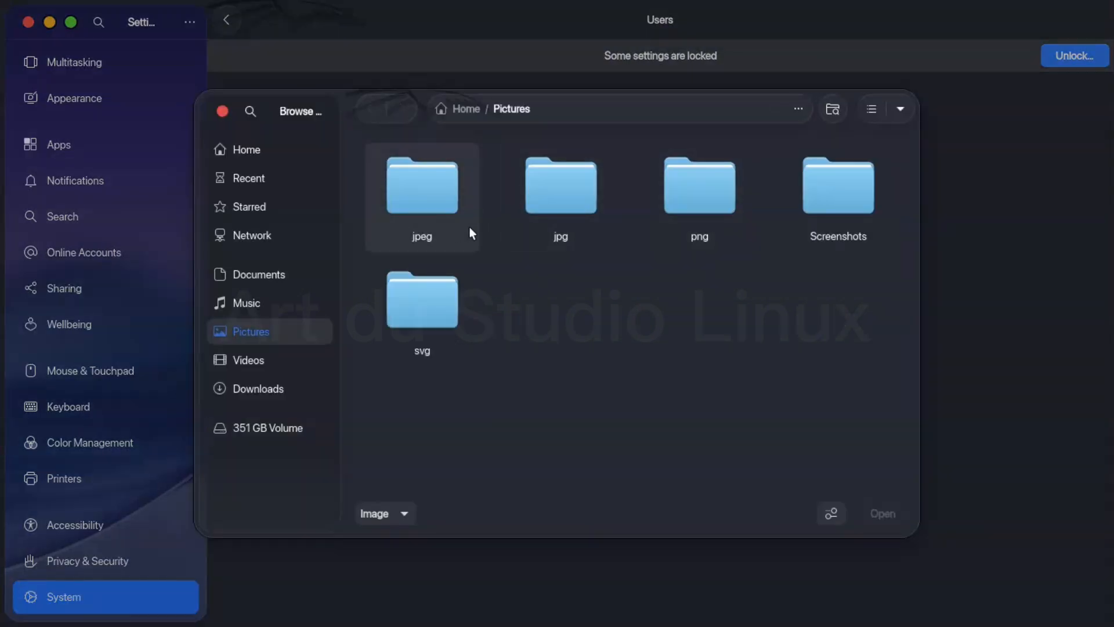
double_click(668, 195)
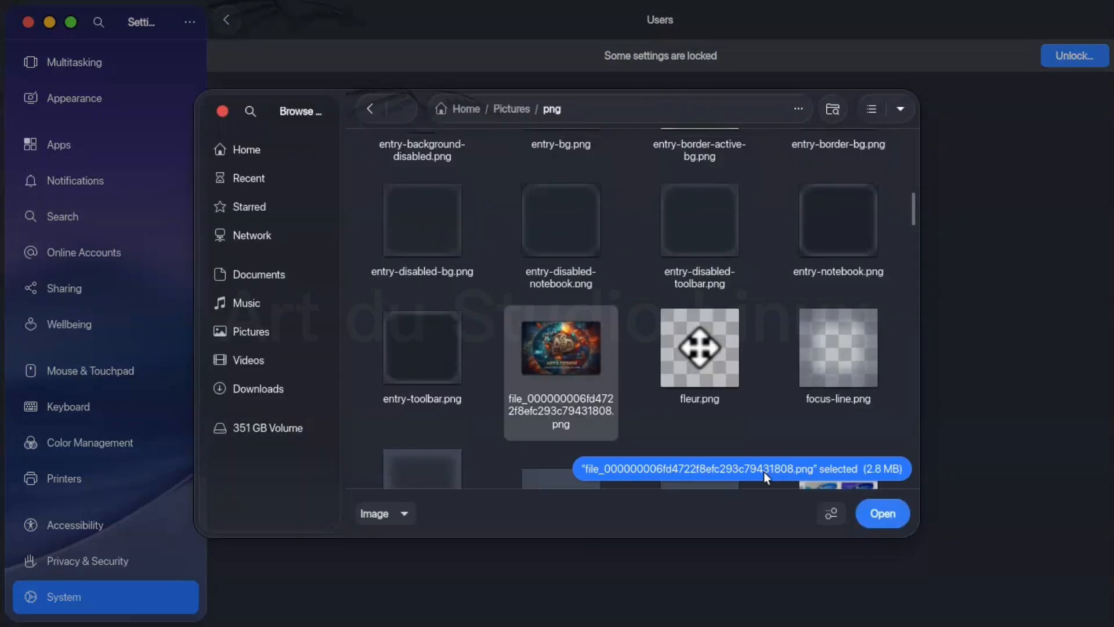
left_click(898, 513)
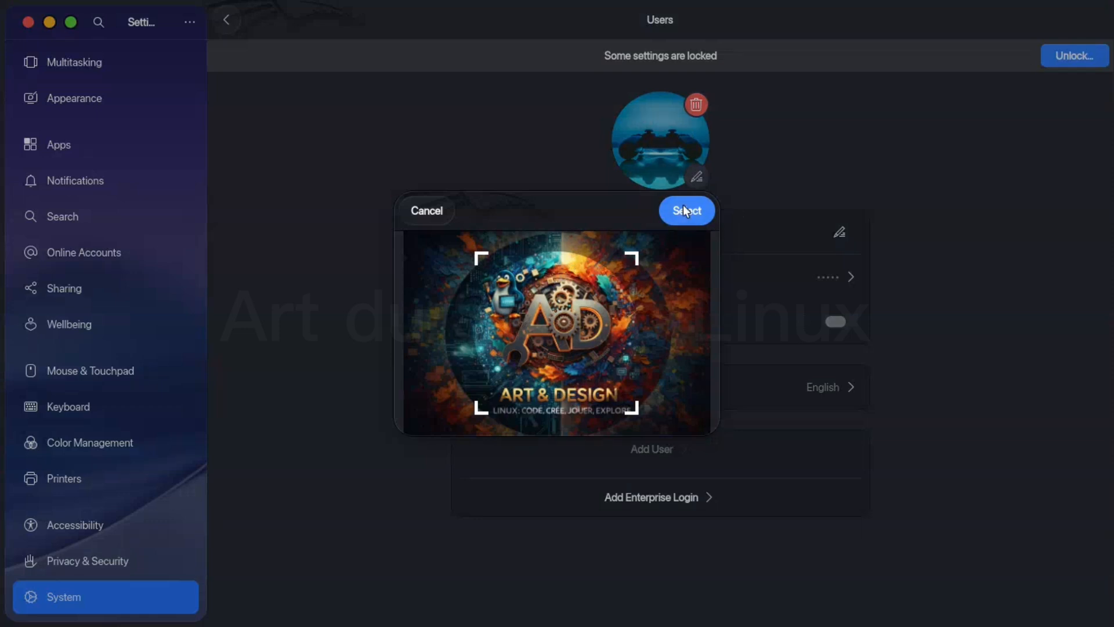
left_click(686, 211)
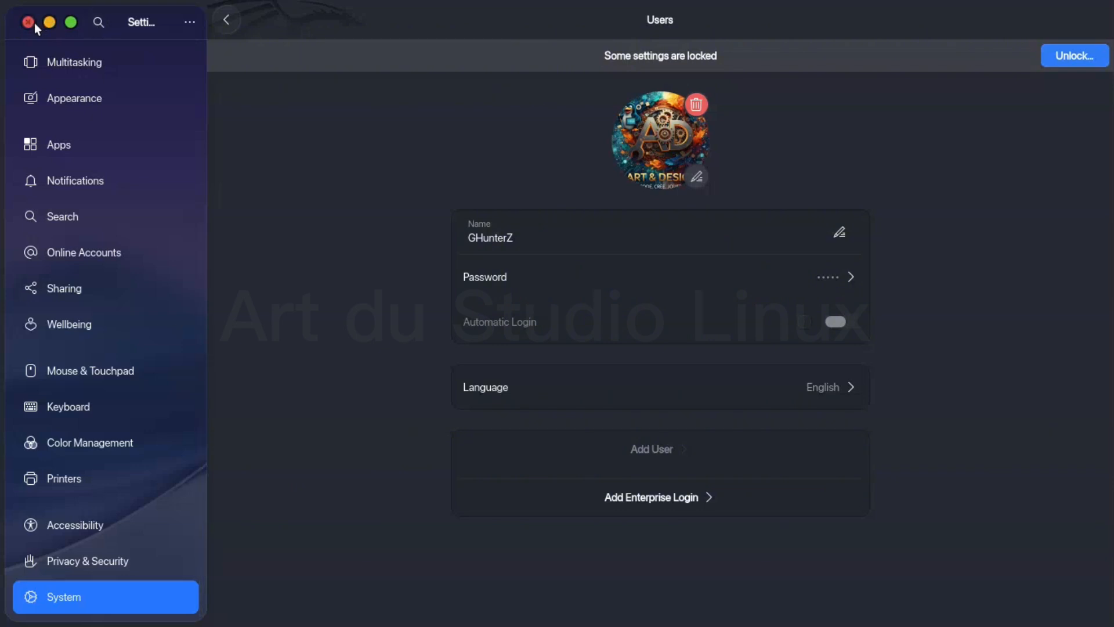
- Return to the Wi-Fi page of the settings and close the Settings window
scroll(173, 204, "up", 5)
left_click(86, 64)
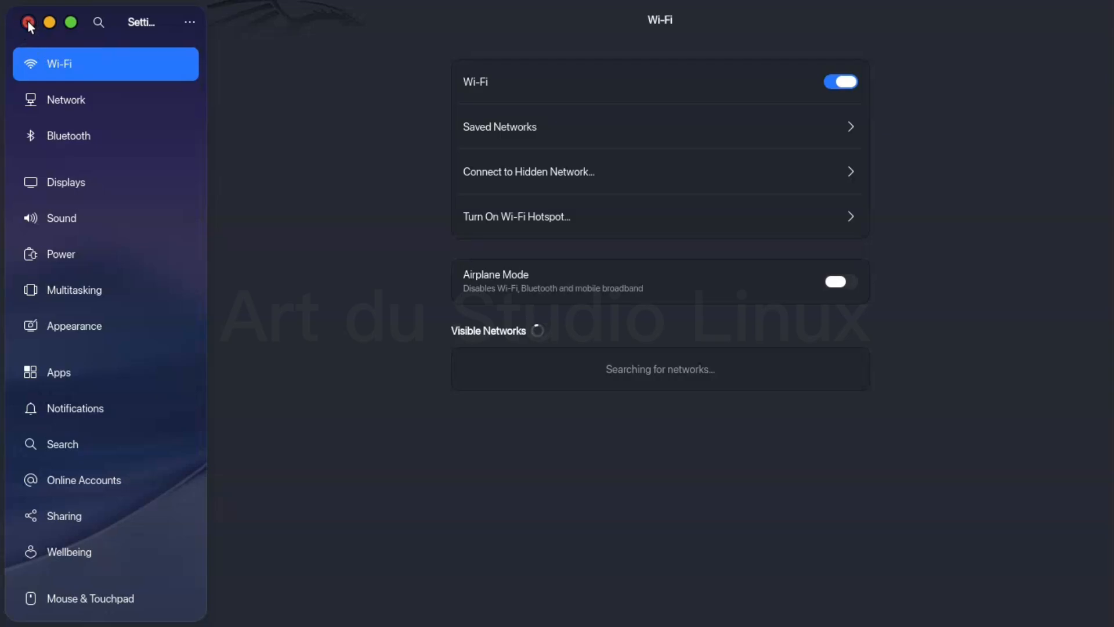
left_click(28, 22)
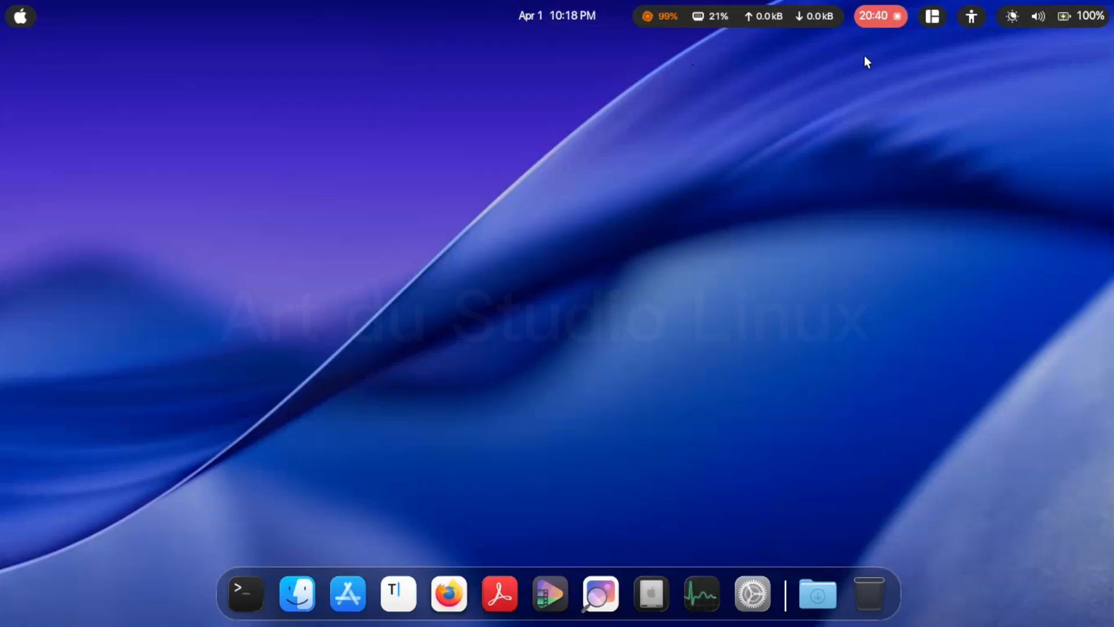